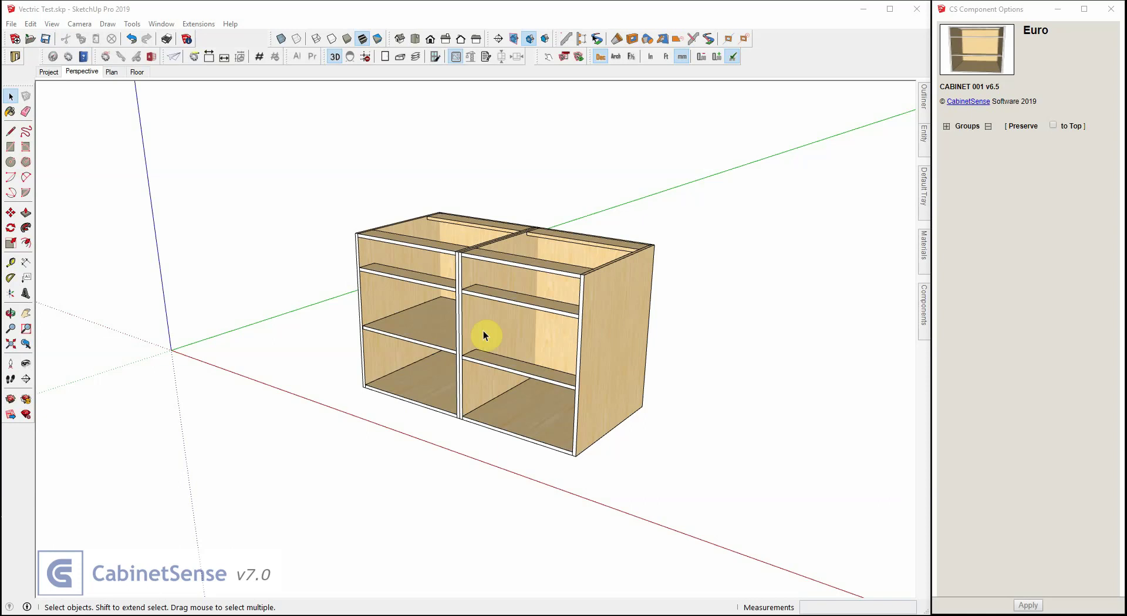
# Set the machining database CAM package to Vectric, keeping the Efficiency (Pocket and Profile) pocket strategy.
pyautogui.click(149, 57)
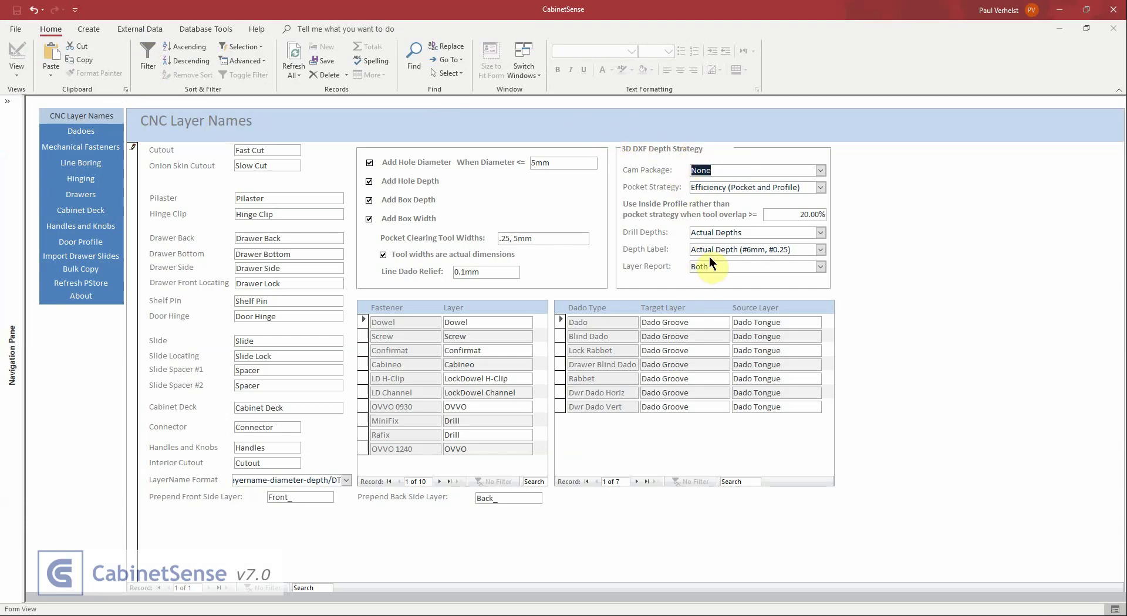
pyautogui.click(821, 170)
pyautogui.click(800, 191)
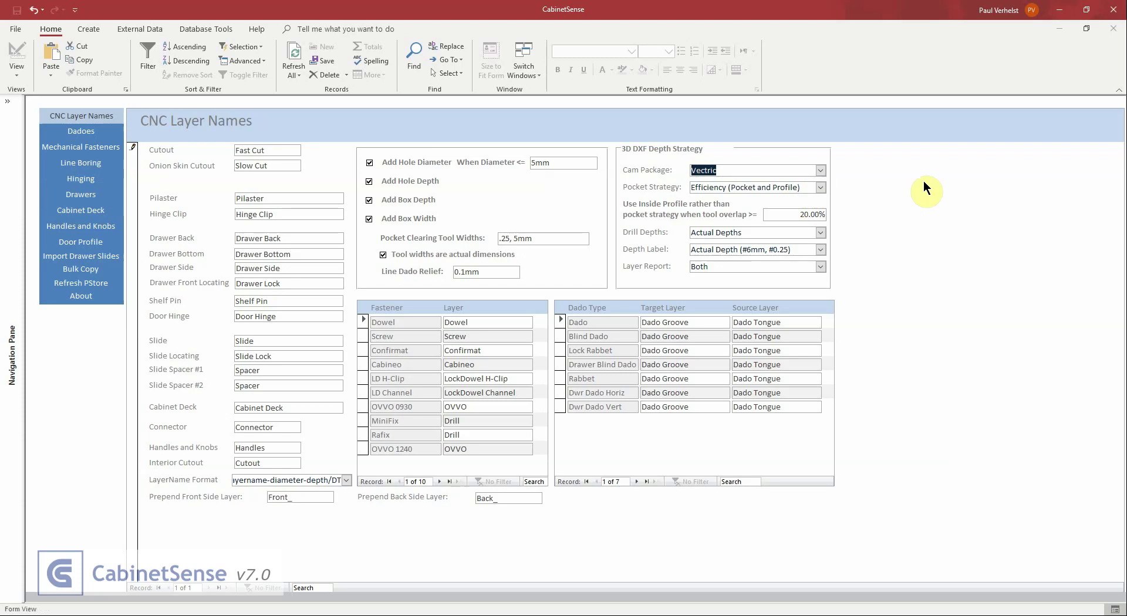
pyautogui.click(820, 187)
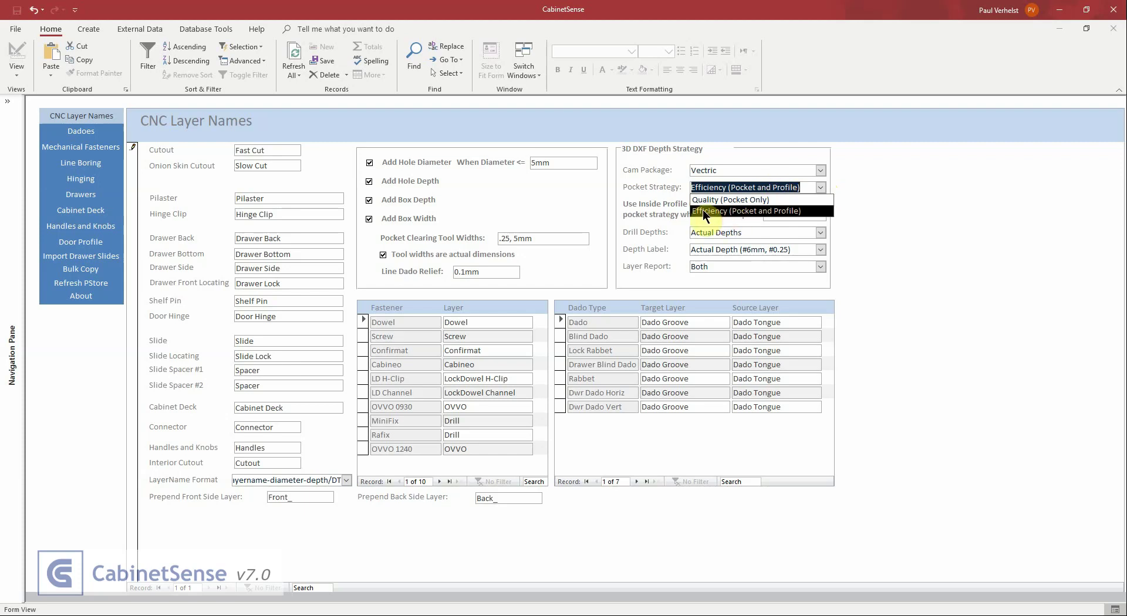
pyautogui.click(794, 212)
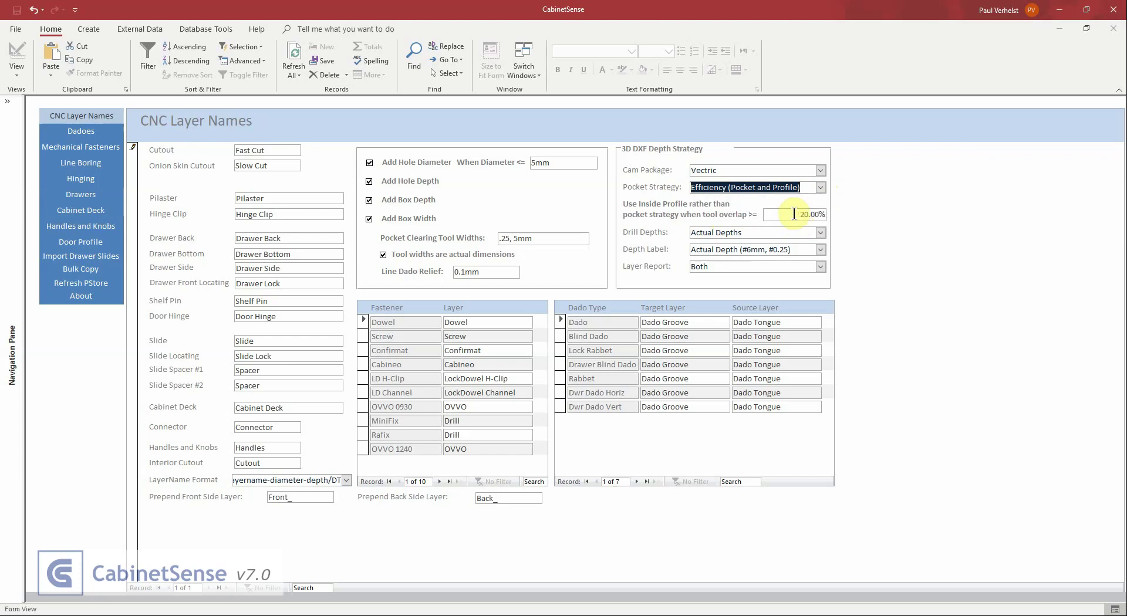
pyautogui.moveTo(794, 214); pyautogui.dragTo(831, 214)
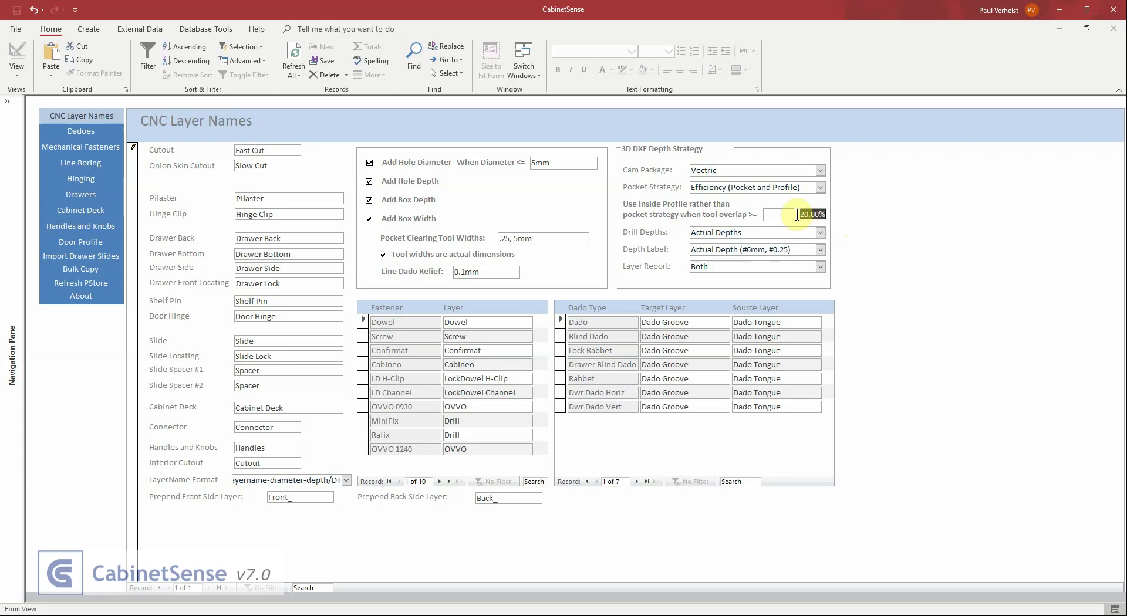
pyautogui.click(821, 233)
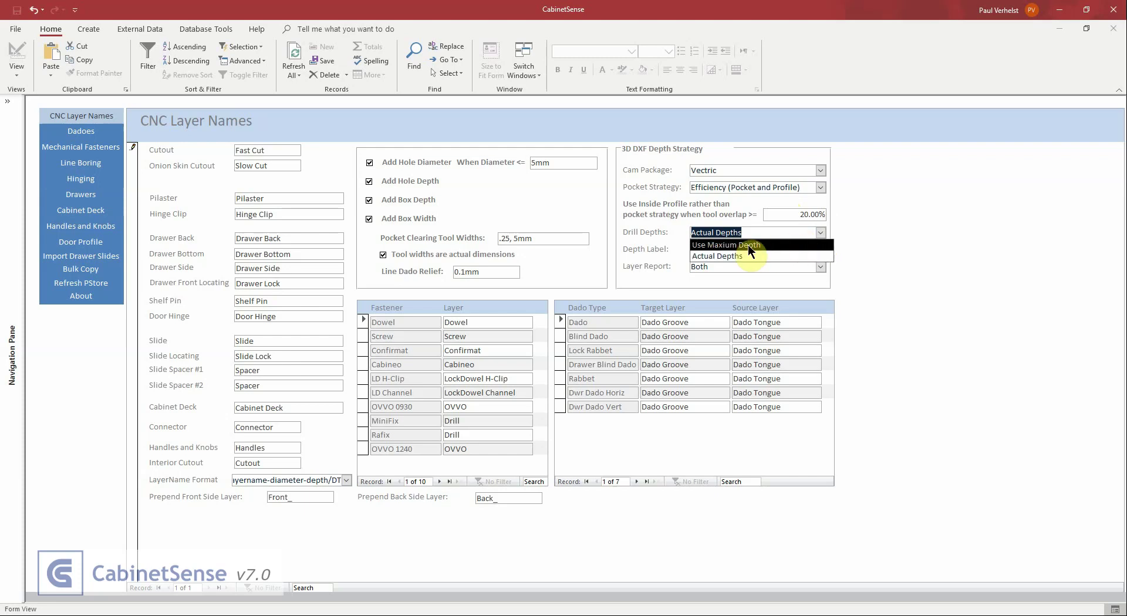
pyautogui.click(821, 232)
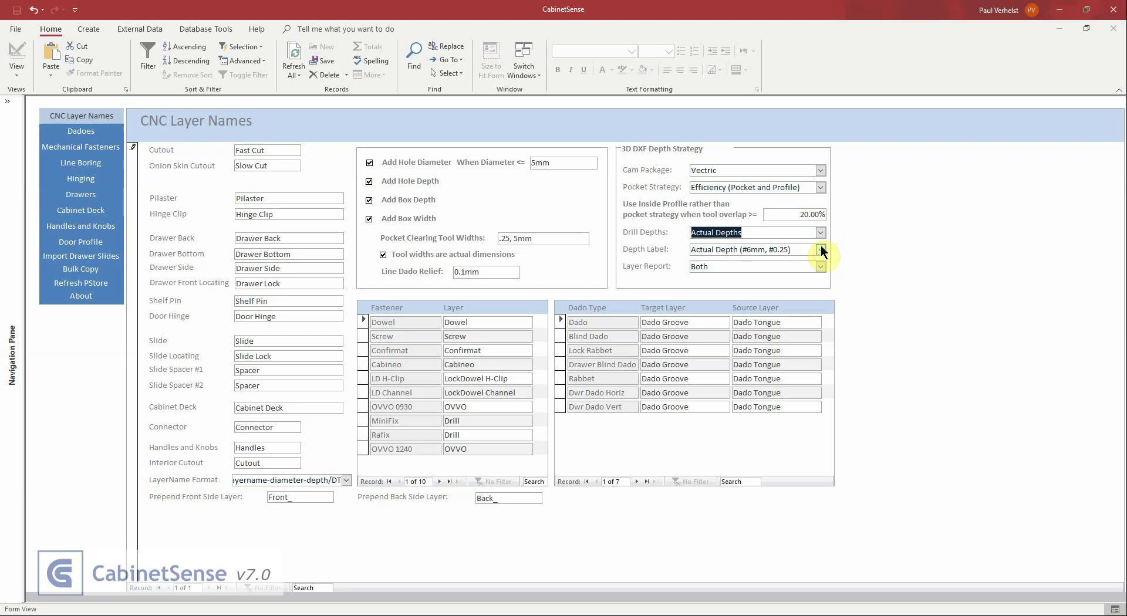
pyautogui.click(821, 249)
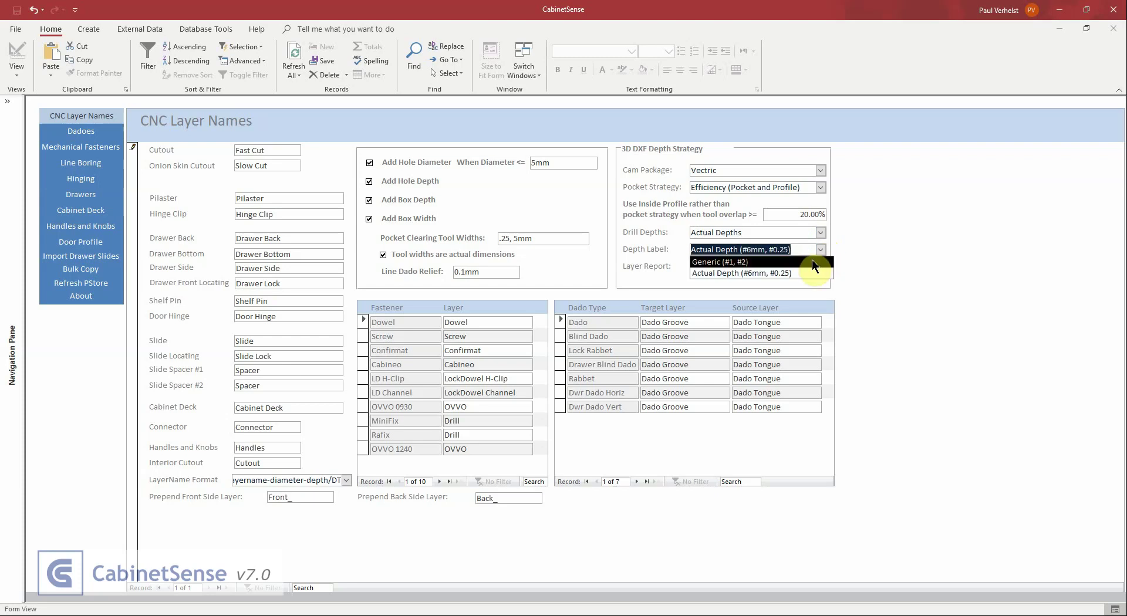
pyautogui.click(807, 272)
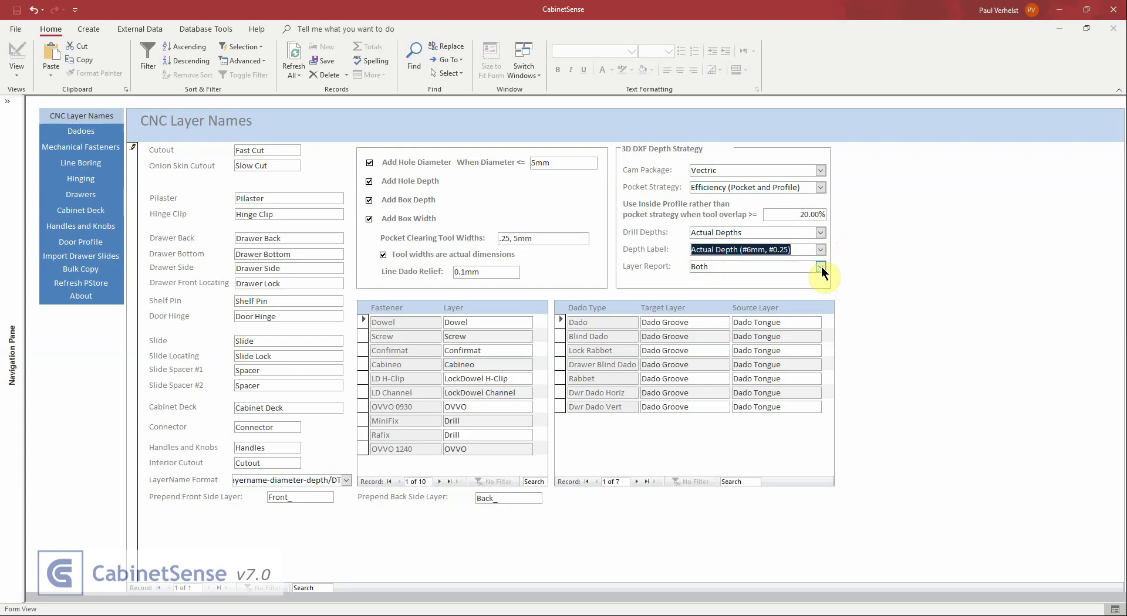
pyautogui.click(820, 266)
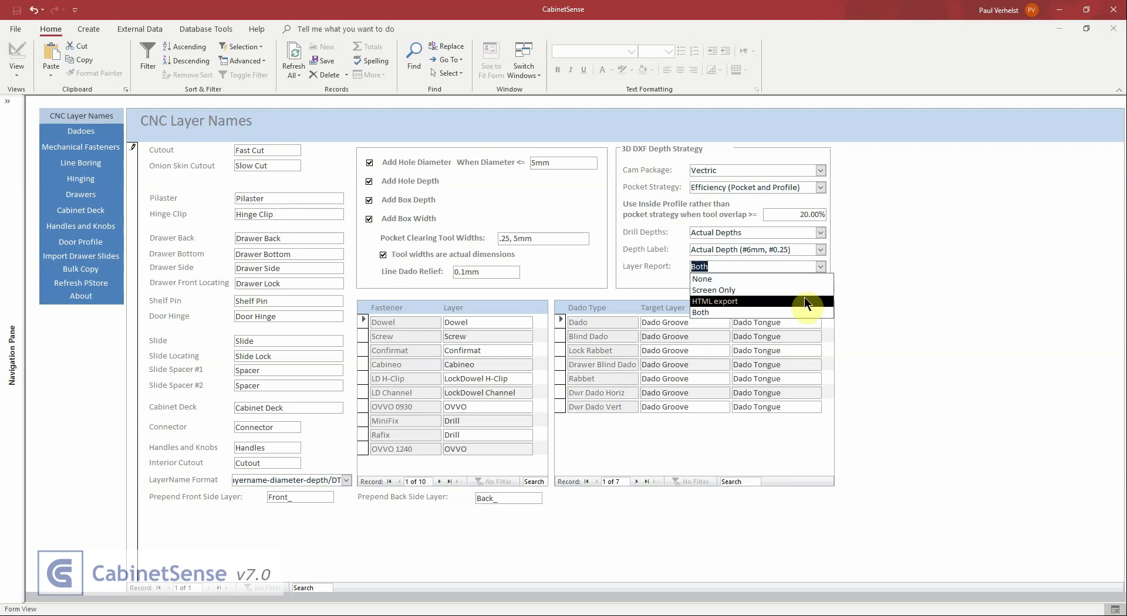
pyautogui.click(794, 315)
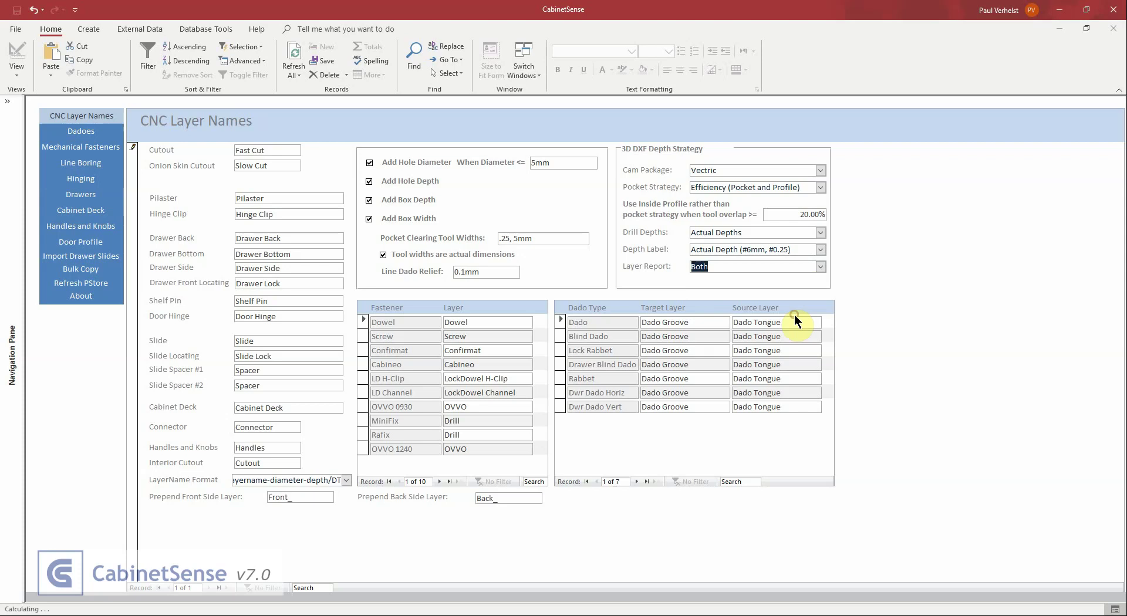
# Review the 5mm hole diameter threshold and the .25, 5mm pocket clearing tool widths.
pyautogui.doubleClick(548, 159)
pyautogui.click(502, 238)
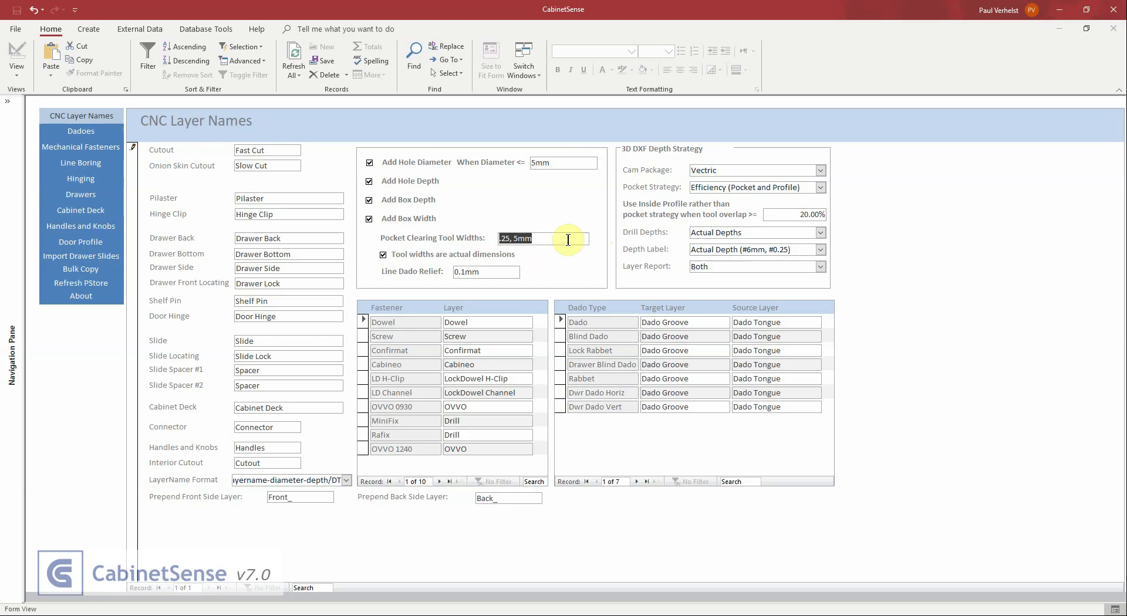
pyautogui.click(510, 239)
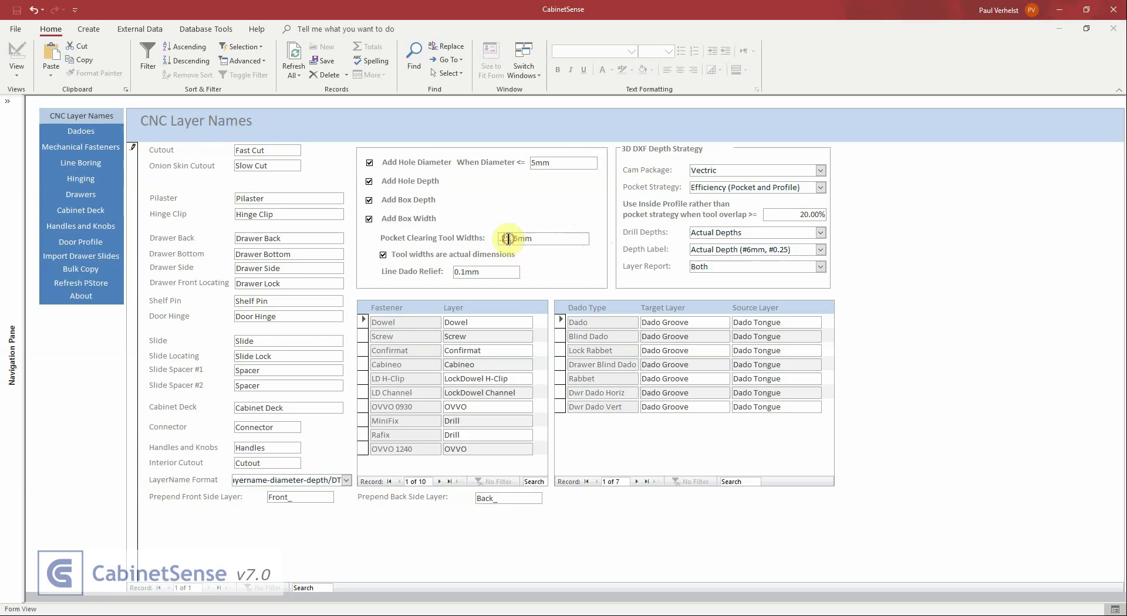
pyautogui.click(514, 239)
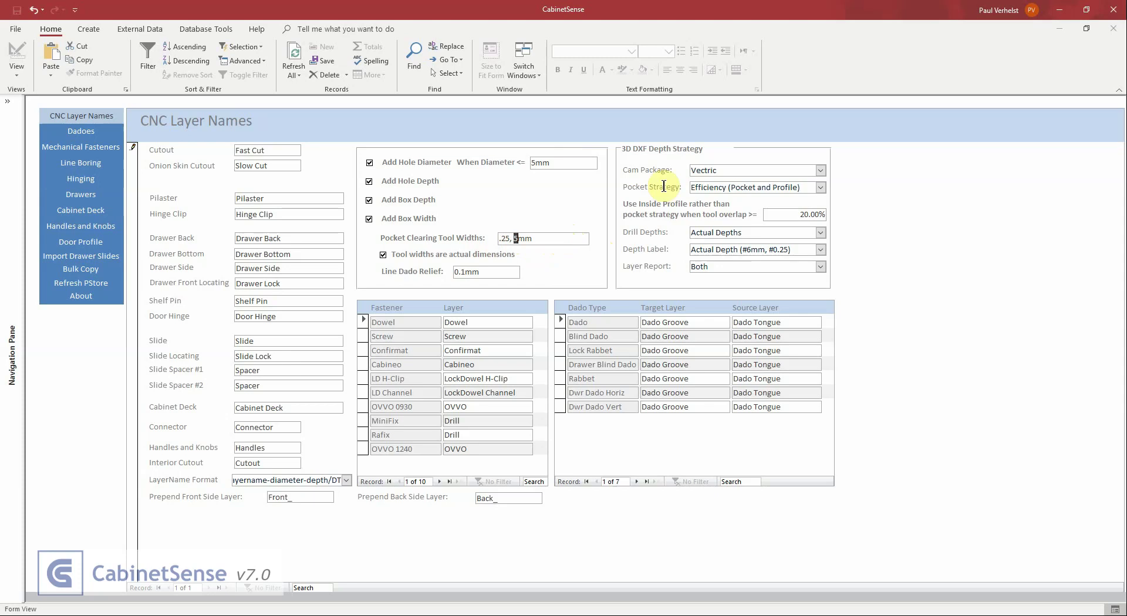
# Close the CNC Layer Names form and refresh the PStore database.
pyautogui.click(1114, 13)
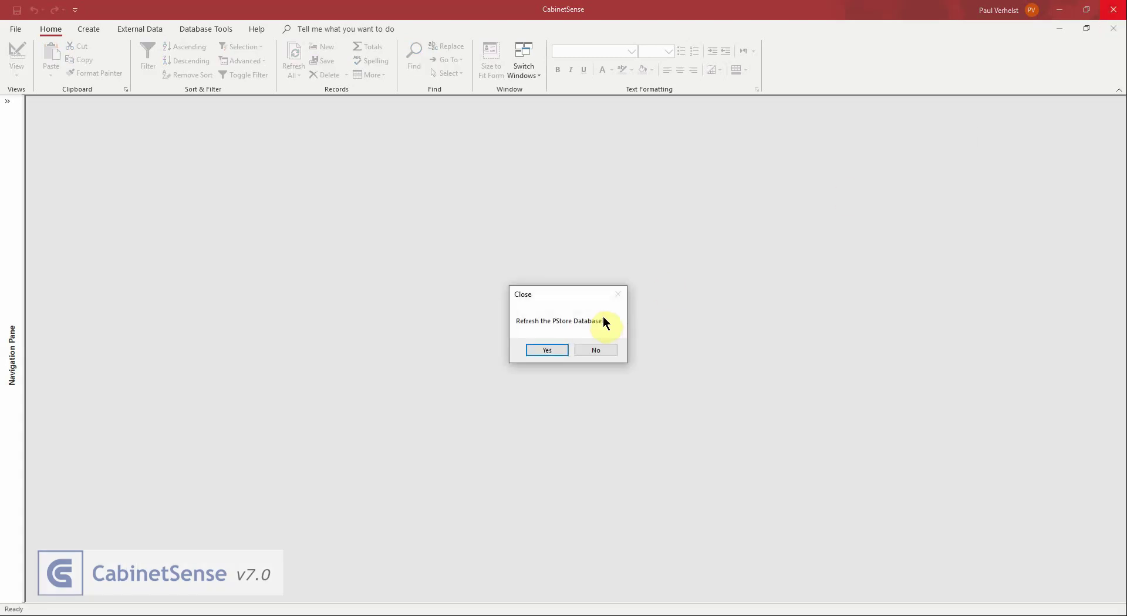
pyautogui.click(555, 351)
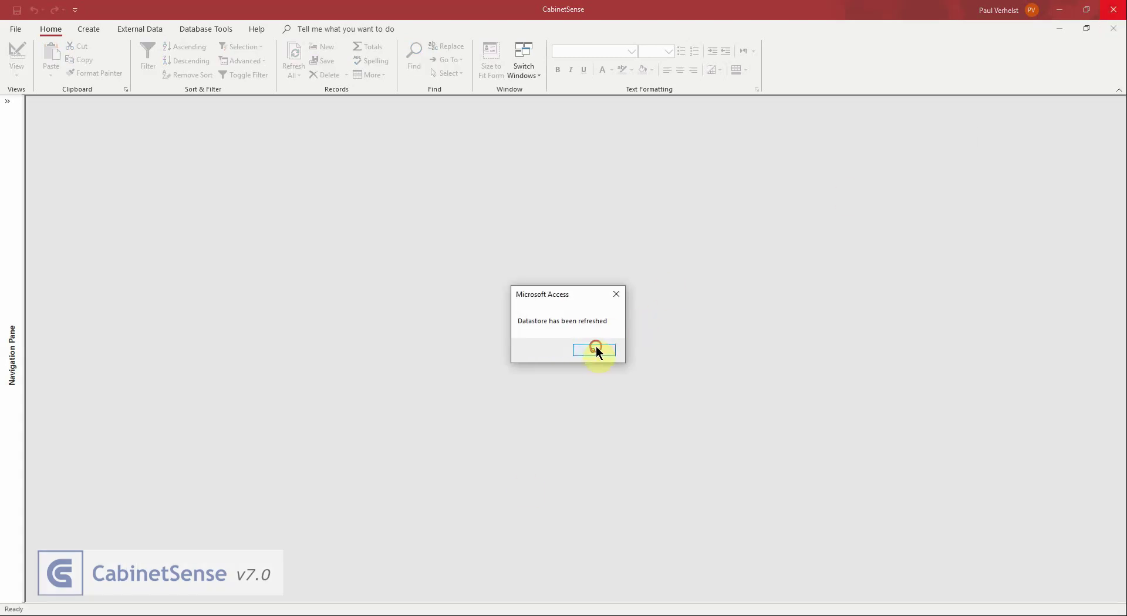
pyautogui.click(595, 349)
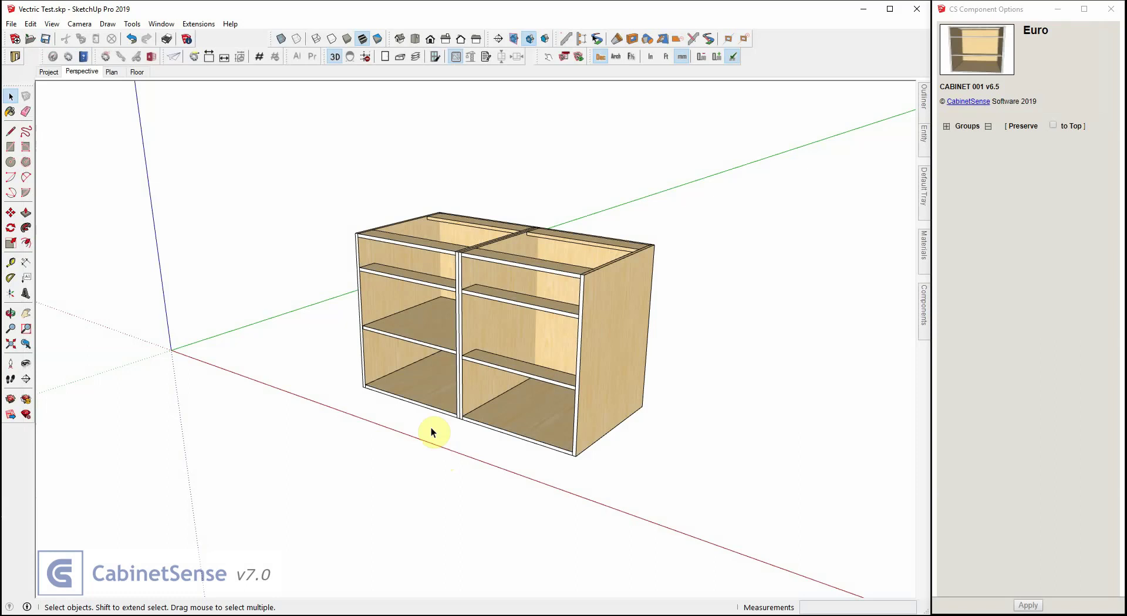
# Run the CabinetSense export from the Dashboard and acknowledge the success report.
pyautogui.click(54, 57)
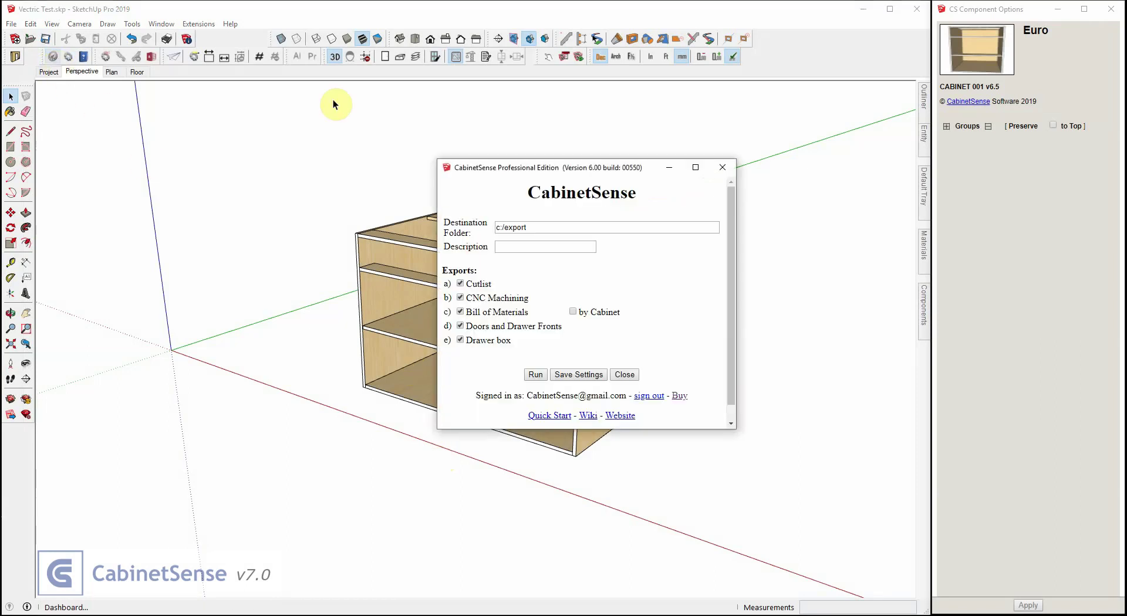
pyautogui.click(531, 374)
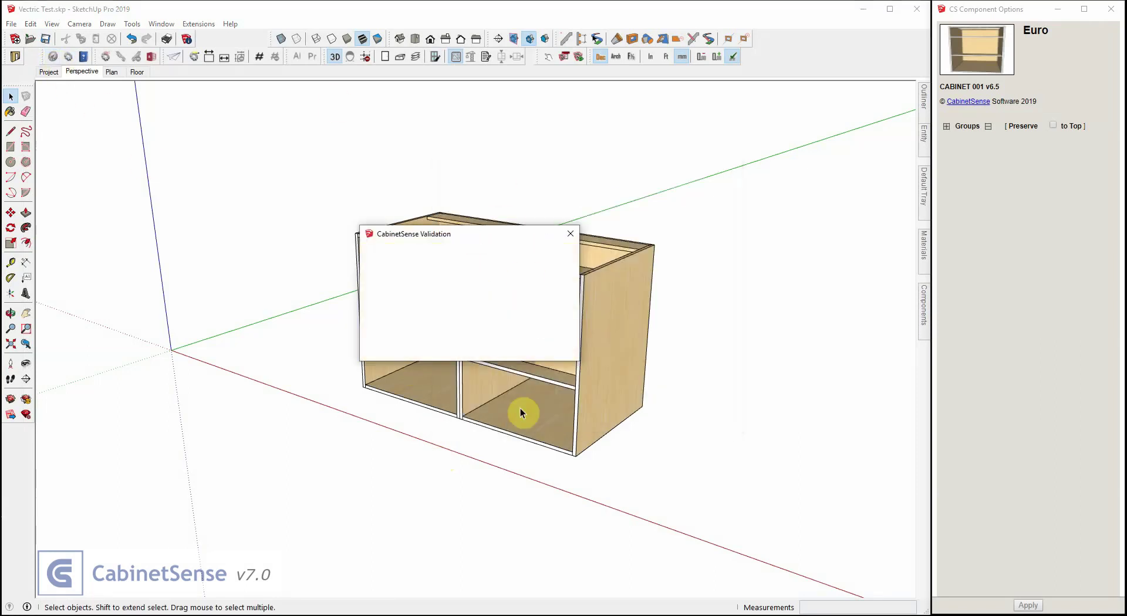
pyautogui.click(474, 315)
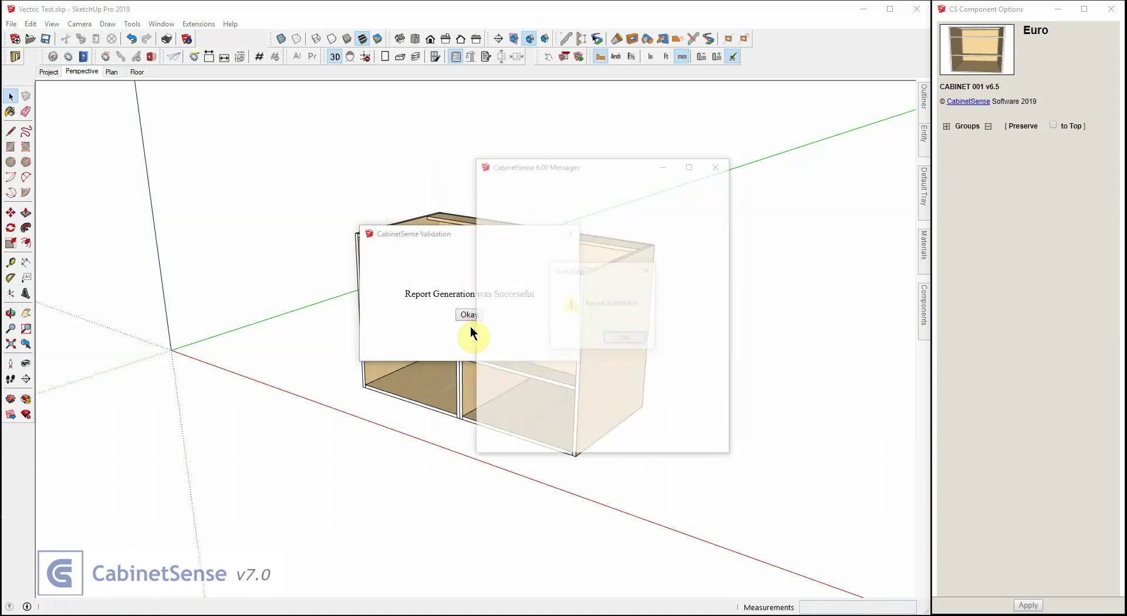
pyautogui.click(633, 337)
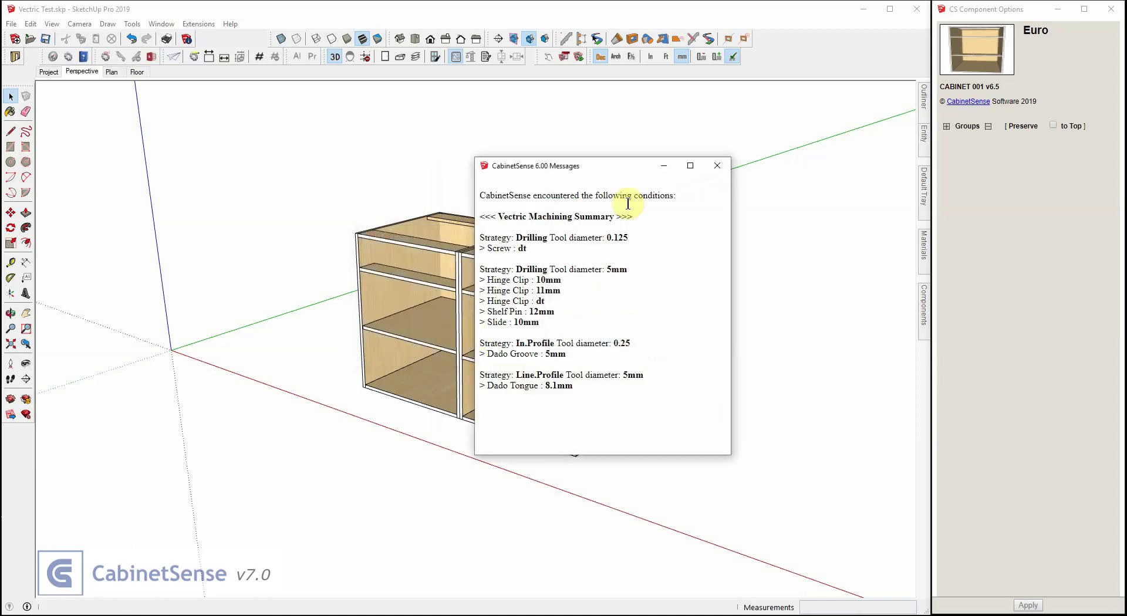
pyautogui.moveTo(606, 169)
pyautogui.mouseDown()
pyautogui.moveTo(588, 187)
pyautogui.moveTo(586, 174)
pyautogui.mouseUp()
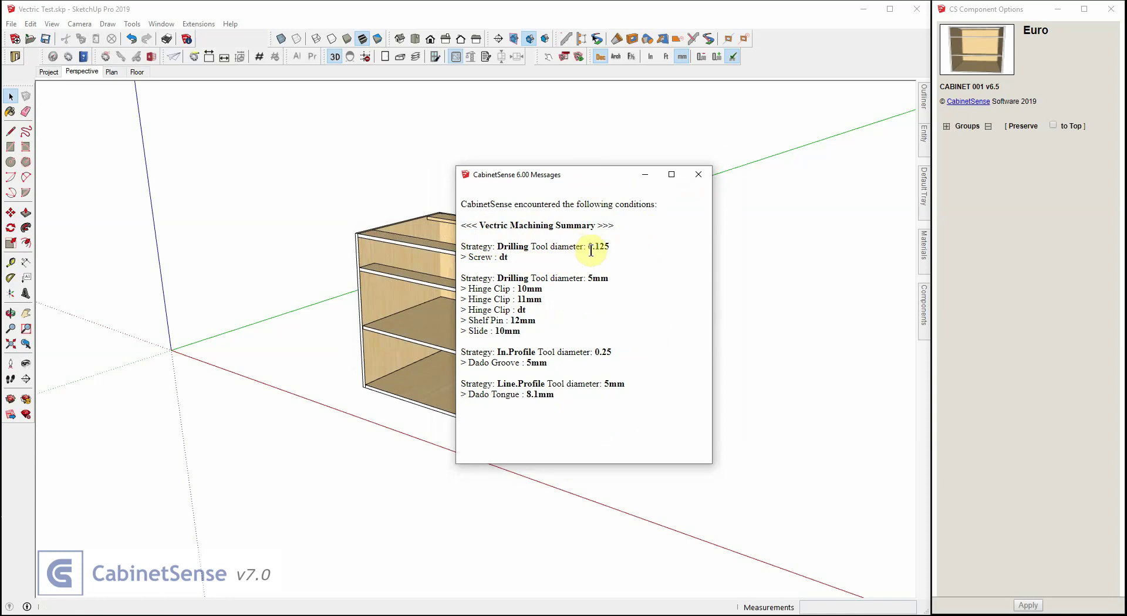
pyautogui.moveTo(586, 246); pyautogui.dragTo(611, 245)
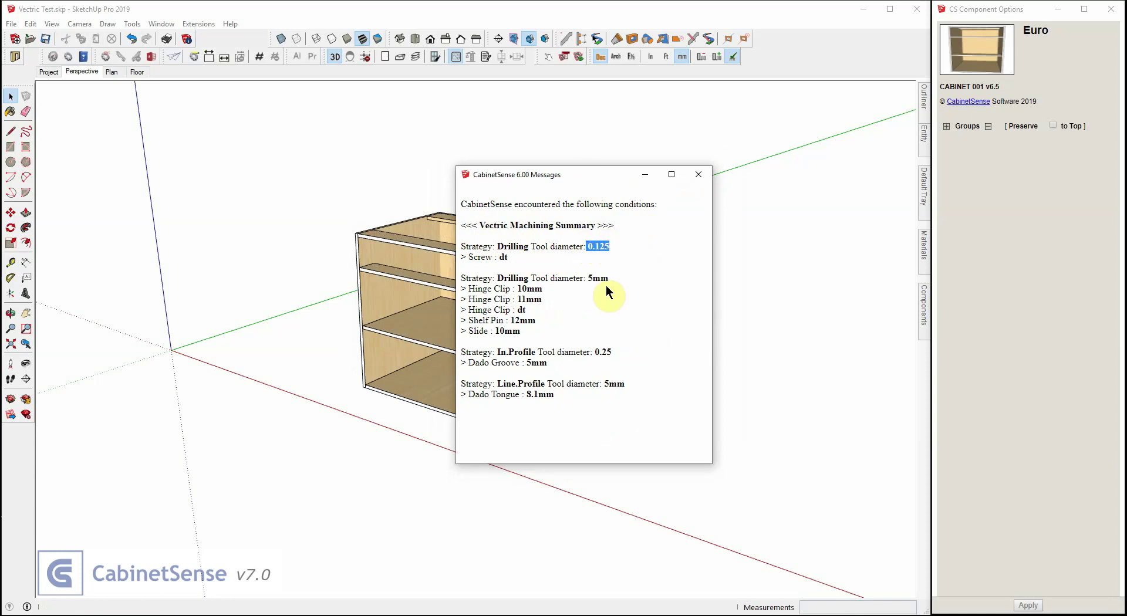
pyautogui.doubleClick(503, 257)
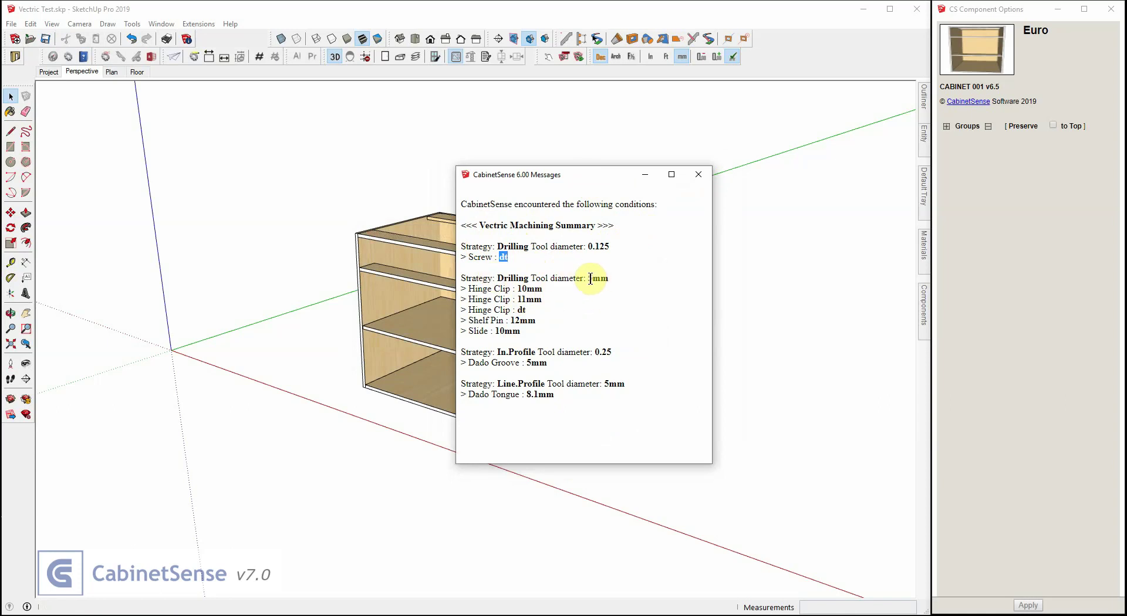
pyautogui.moveTo(593, 278); pyautogui.dragTo(610, 278)
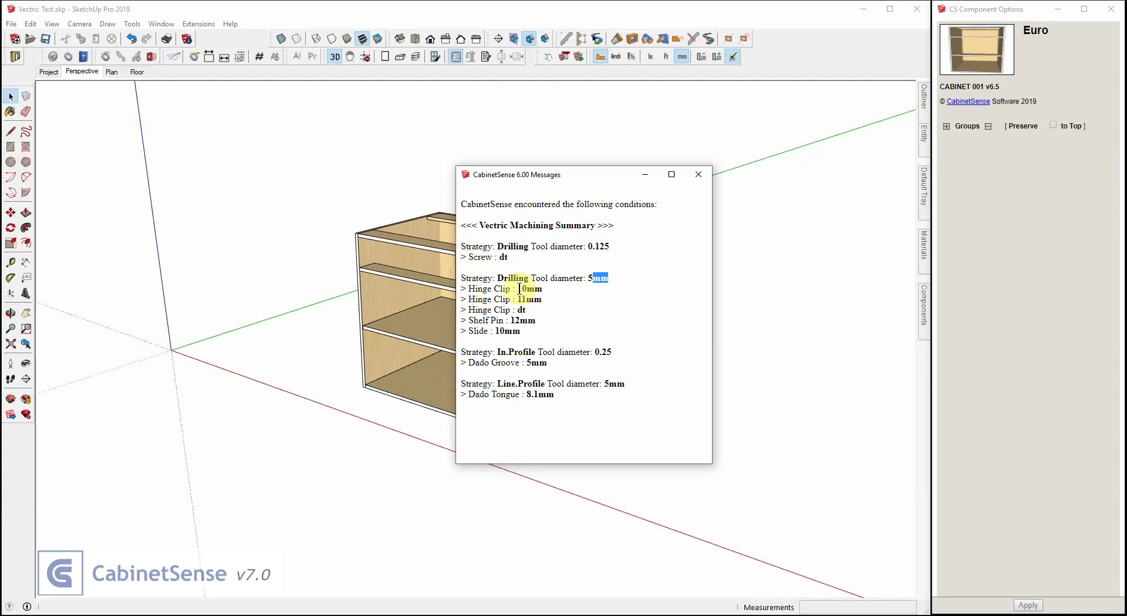
pyautogui.moveTo(517, 288); pyautogui.dragTo(525, 309)
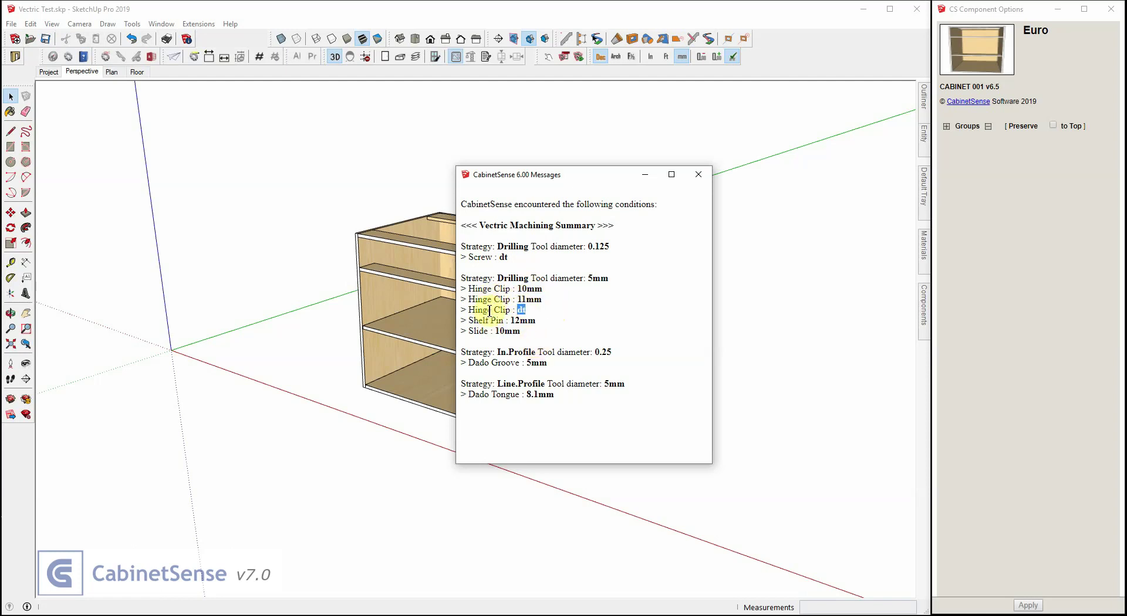
pyautogui.moveTo(510, 320)
pyautogui.mouseDown()
pyautogui.moveTo(535, 321)
pyautogui.moveTo(500, 332)
pyautogui.moveTo(523, 332)
pyautogui.mouseUp()
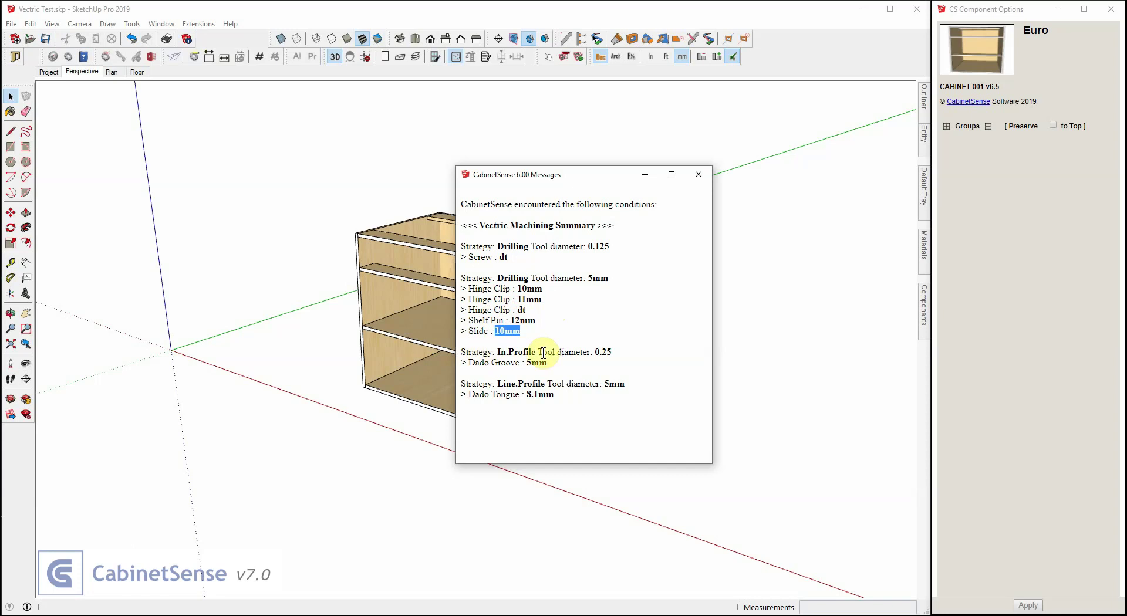
pyautogui.moveTo(595, 351); pyautogui.dragTo(613, 351)
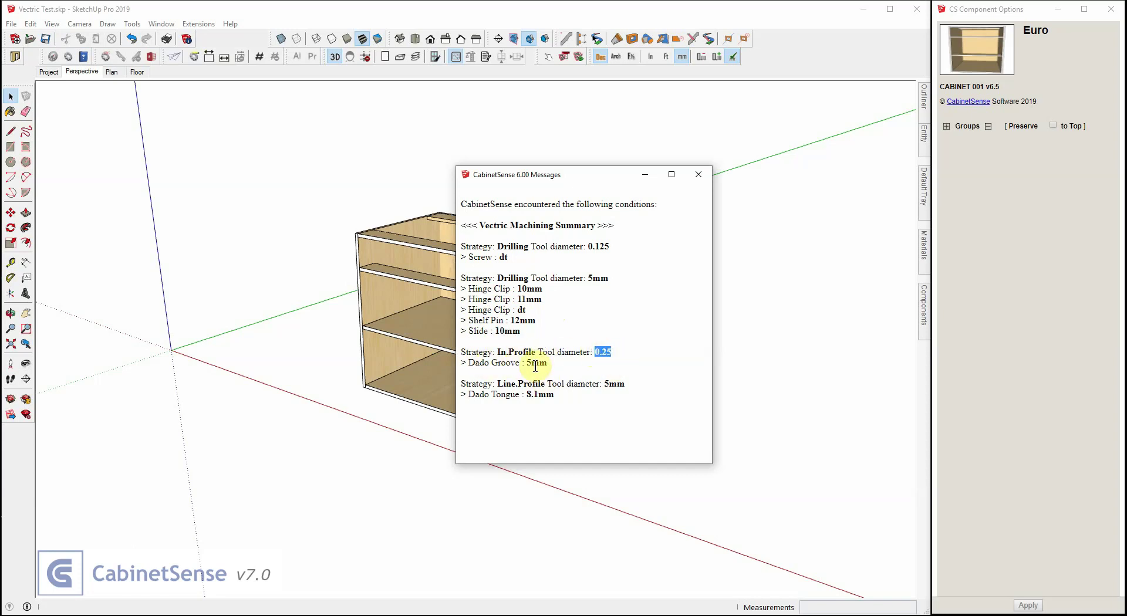
pyautogui.moveTo(524, 363); pyautogui.dragTo(547, 362)
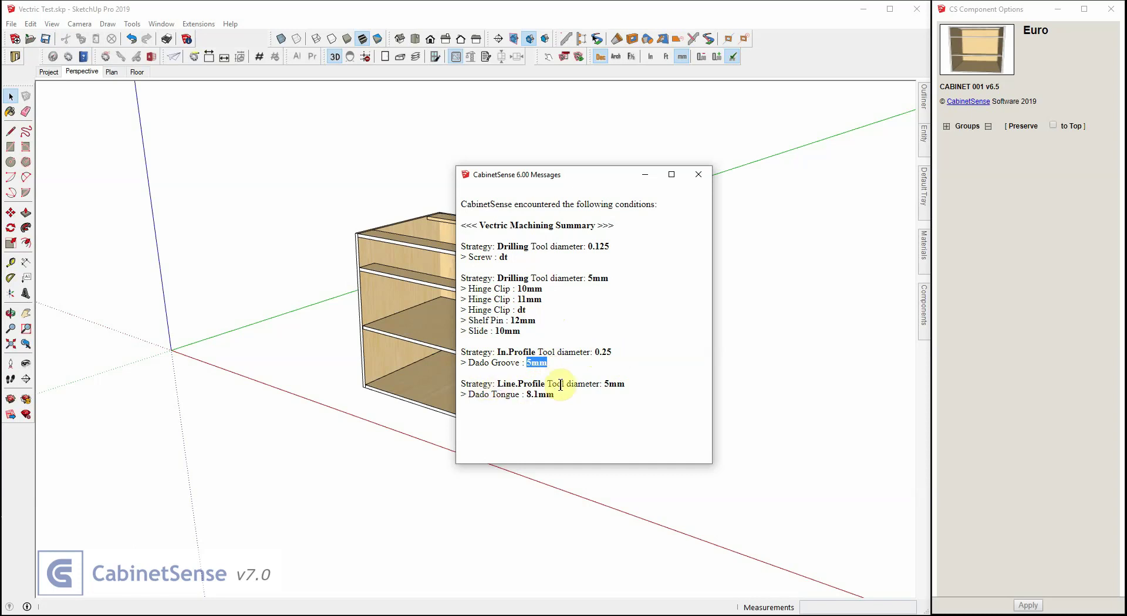
pyautogui.click(604, 385)
pyautogui.moveTo(604, 385); pyautogui.dragTo(634, 387)
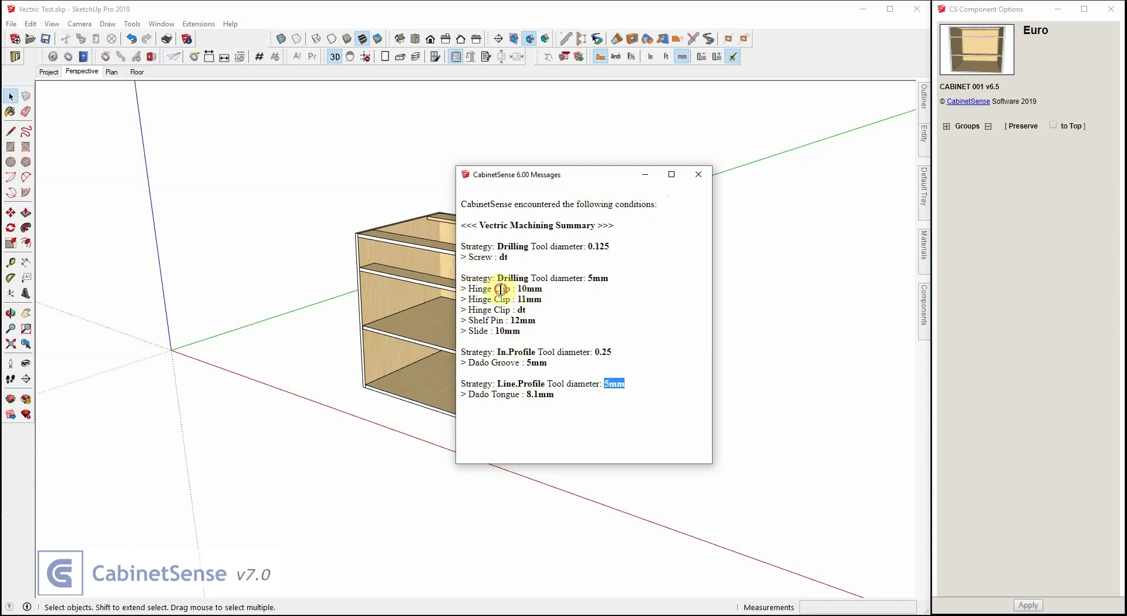
pyautogui.moveTo(500, 289); pyautogui.dragTo(540, 309)
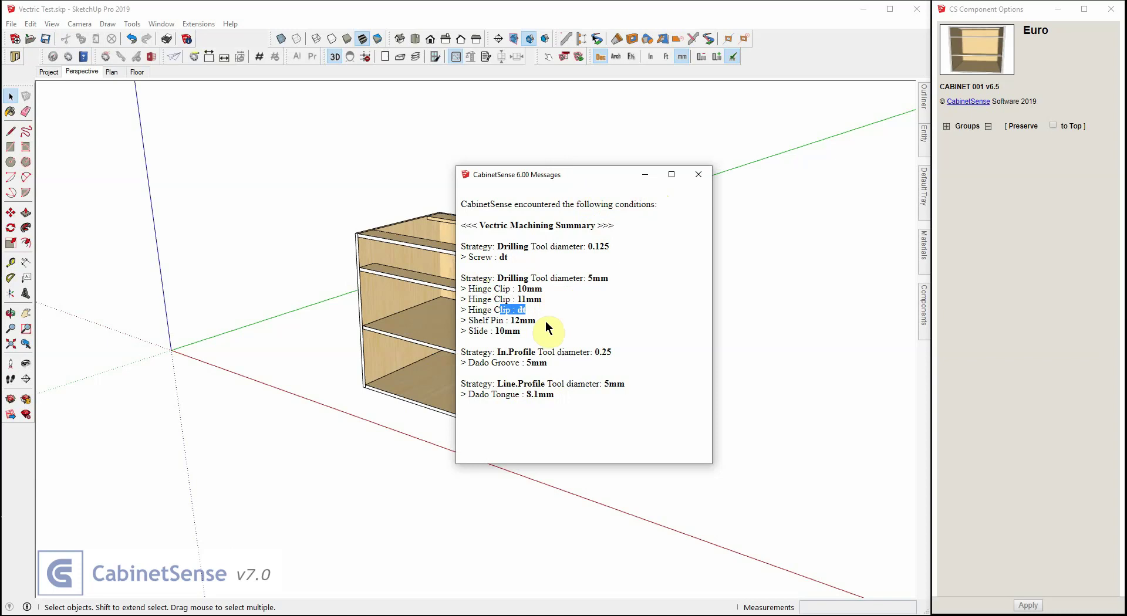
pyautogui.click(151, 57)
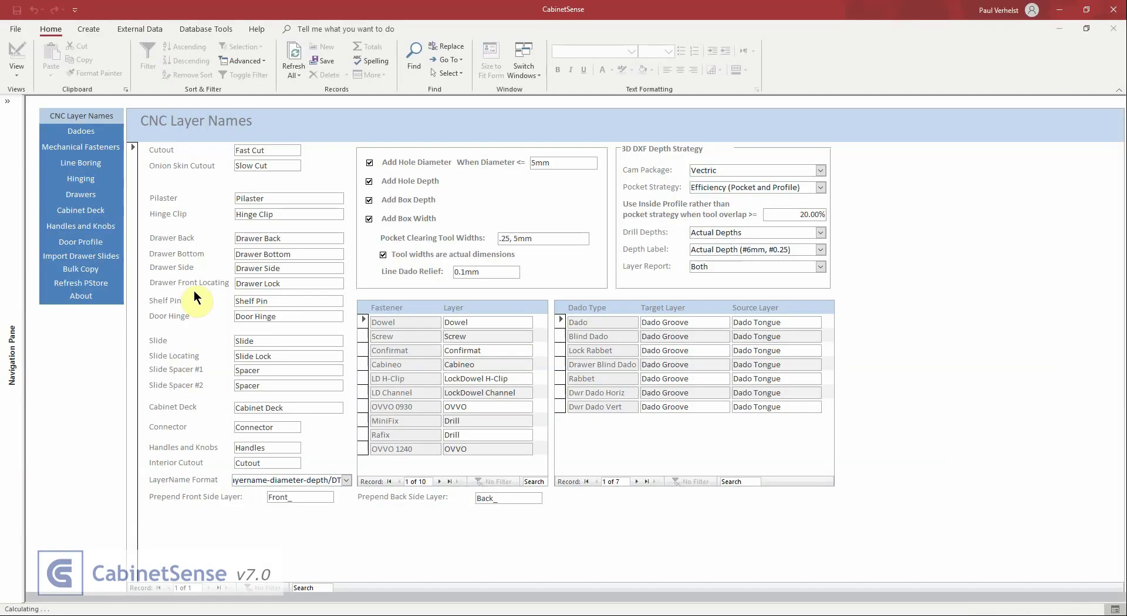
# Bring up the Top Hinge Clip record in the Hinging hinge clip definitions.
pyautogui.click(90, 181)
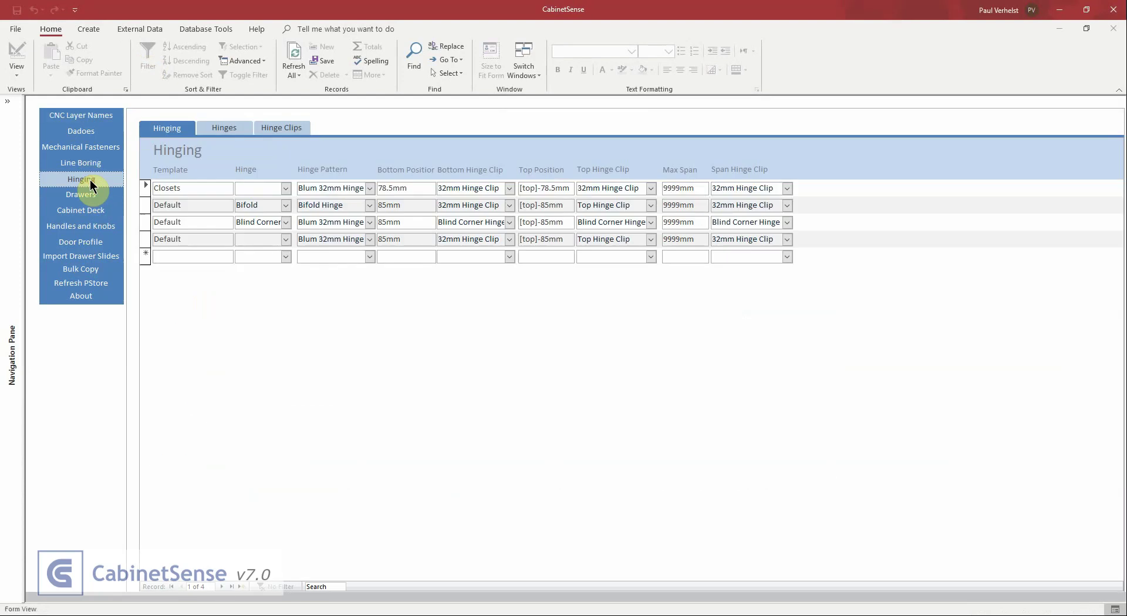
pyautogui.click(283, 127)
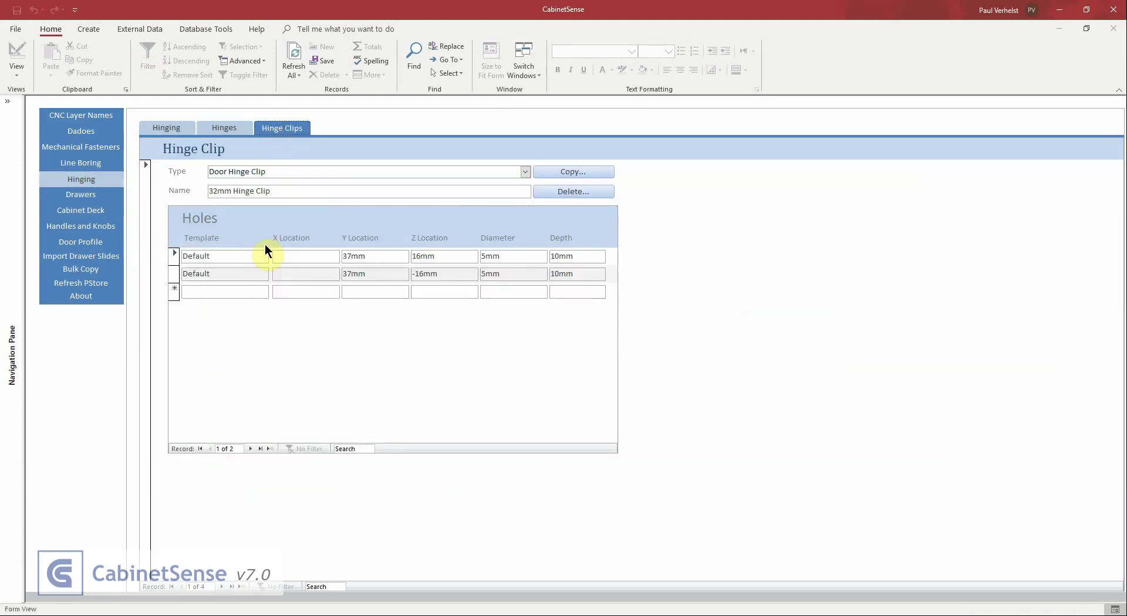
pyautogui.click(222, 587)
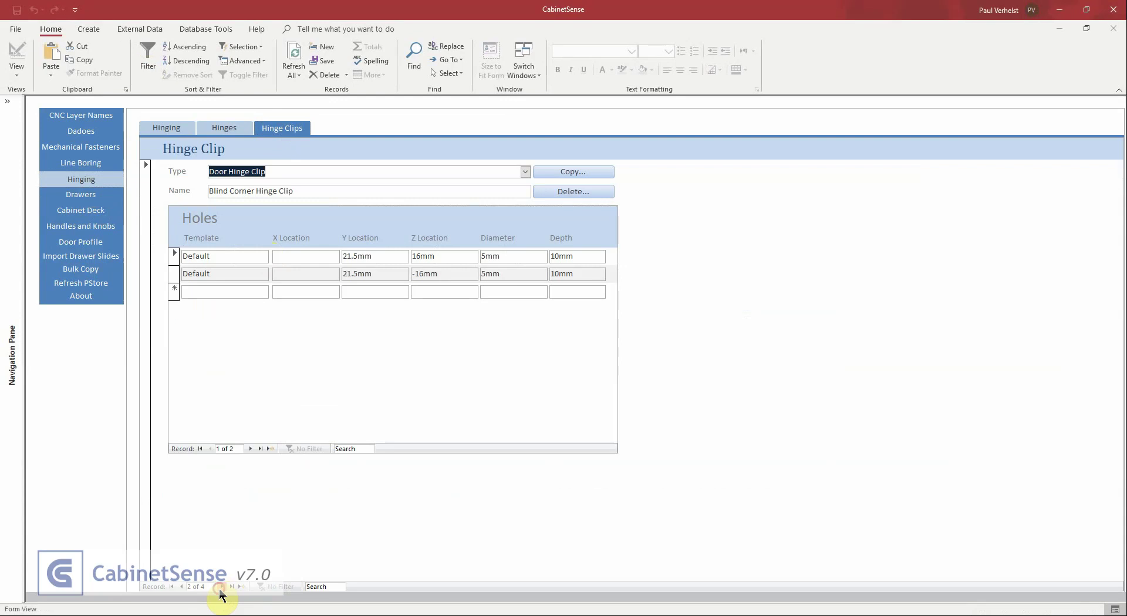
pyautogui.click(222, 587)
pyautogui.click(221, 587)
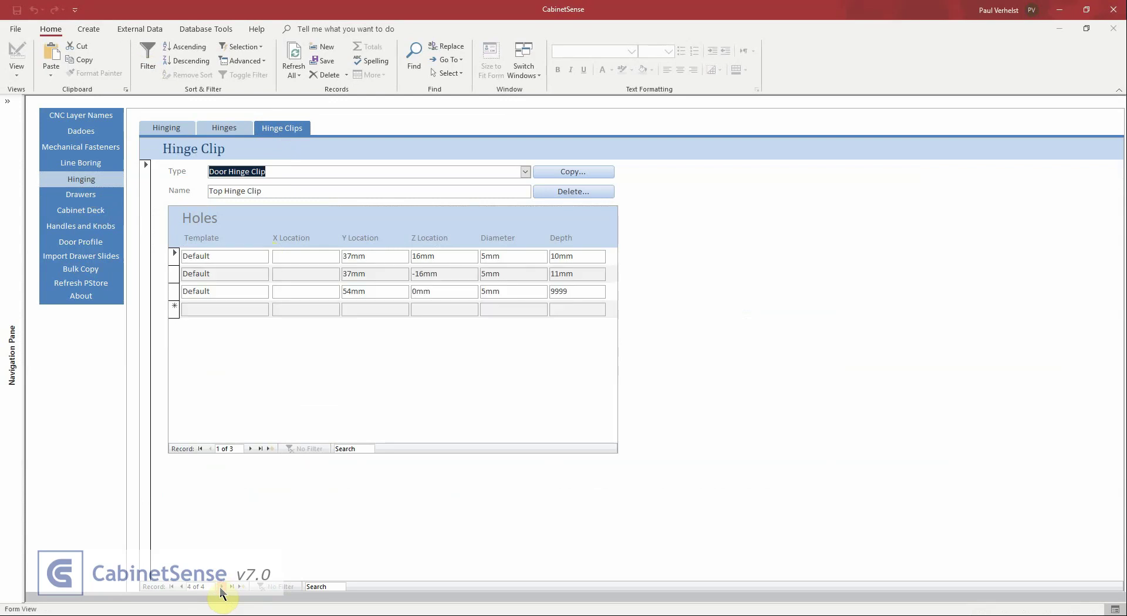
# Check the three hole depths, the third being 9999, then close without refreshing PStore.
pyautogui.doubleClick(570, 257)
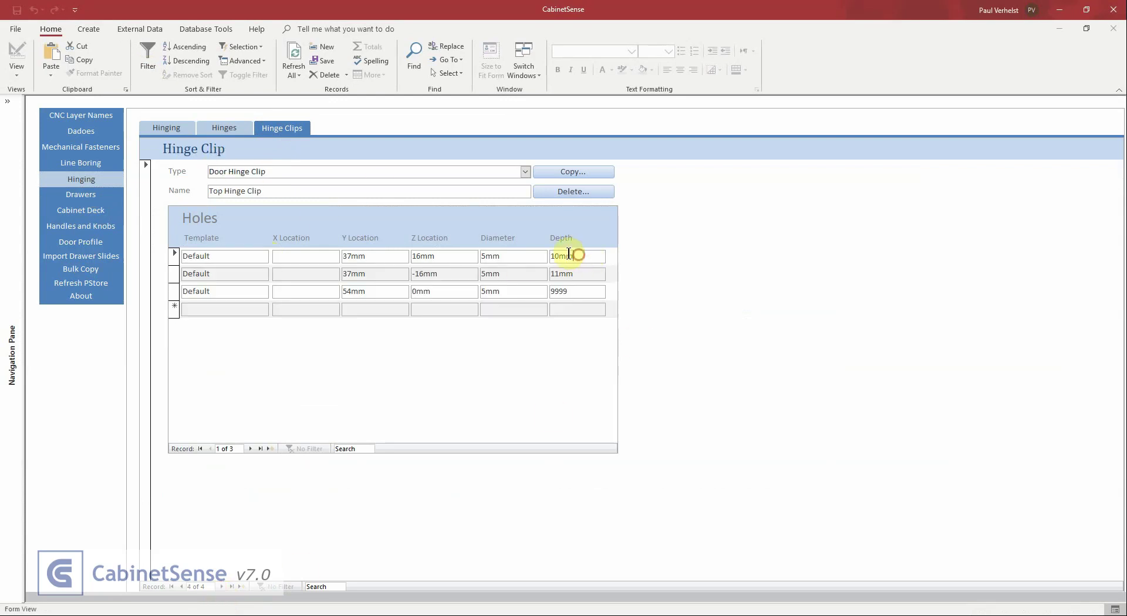
pyautogui.doubleClick(577, 274)
pyautogui.doubleClick(574, 291)
pyautogui.click(1113, 9)
pyautogui.click(596, 351)
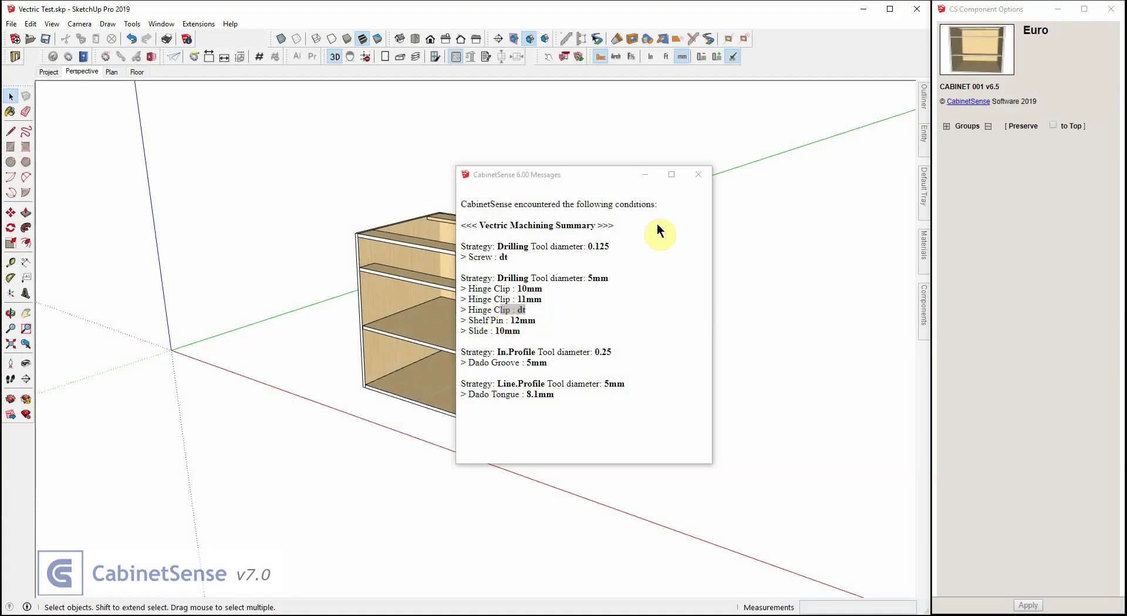
# Close the machining summary and accept the CNC preferences with Overdrill Allowance left at 0.5.
pyautogui.click(702, 175)
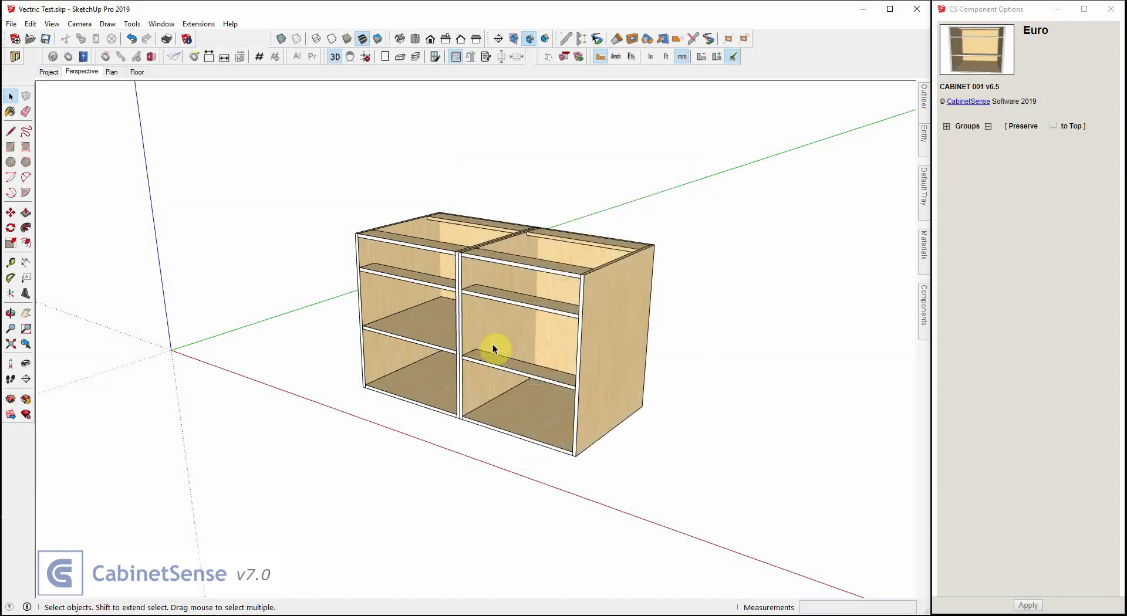
pyautogui.click(105, 58)
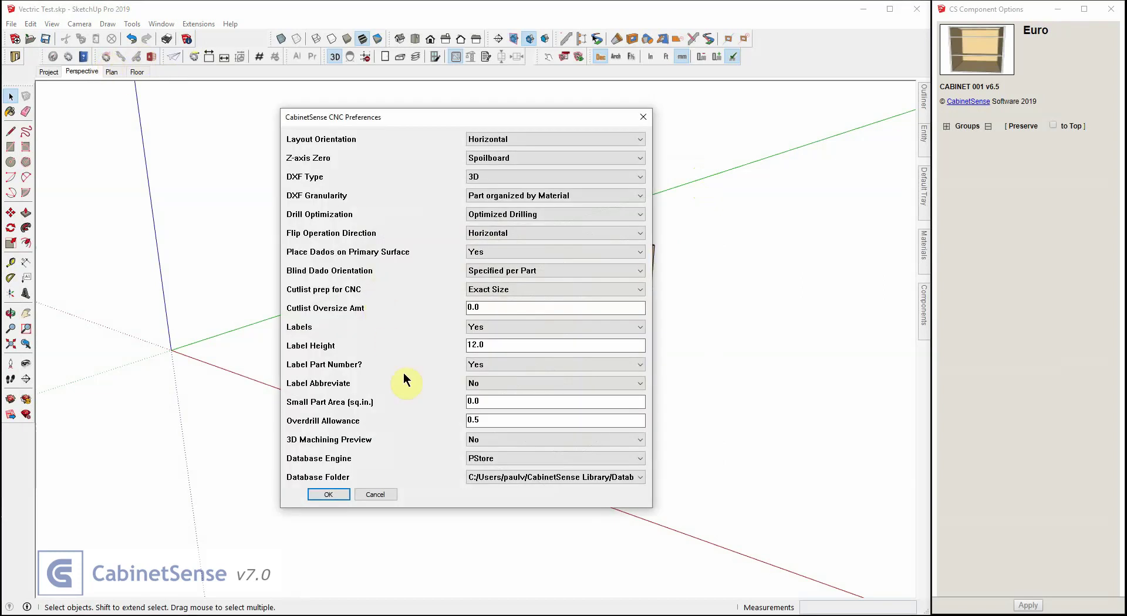
pyautogui.moveTo(461, 415); pyautogui.dragTo(489, 426)
pyautogui.click(495, 418)
pyautogui.moveTo(491, 420); pyautogui.dragTo(447, 420)
pyautogui.click(329, 495)
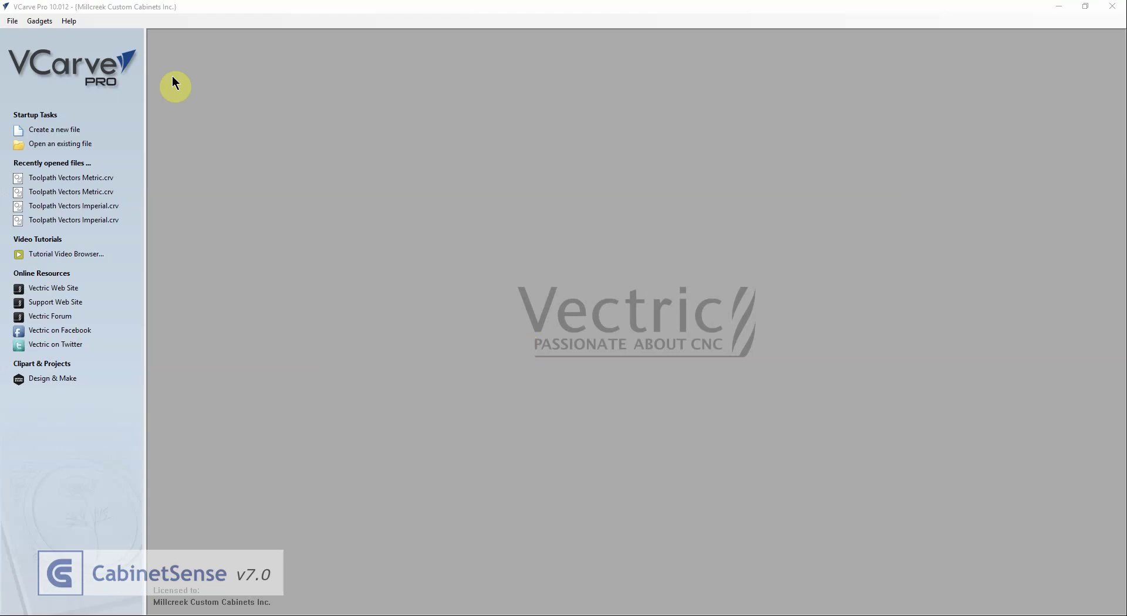
# Locate CabinetSense_Toolpath_Checker.vgadget in Desktop > CabinetSense Library > Vectric, then cancel the install.
pyautogui.click(38, 20)
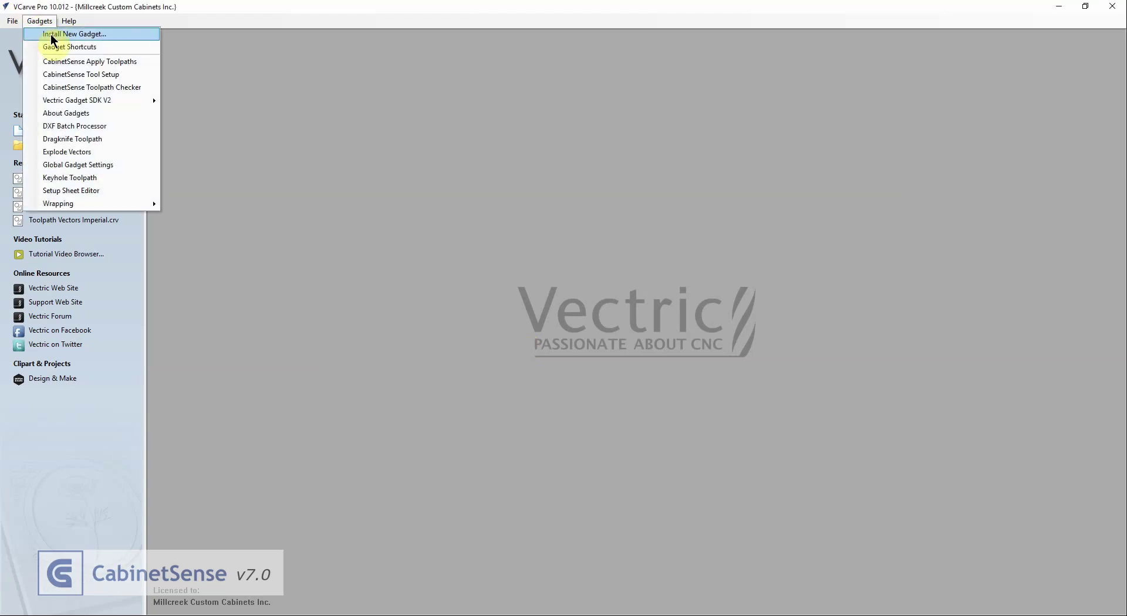
pyautogui.click(51, 36)
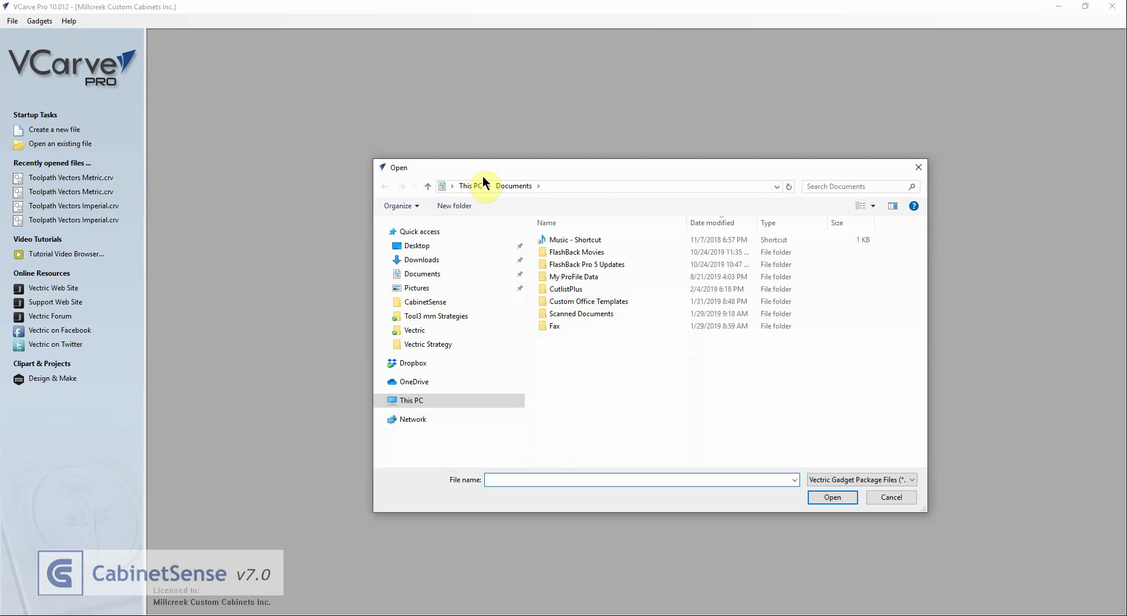
pyautogui.click(397, 246)
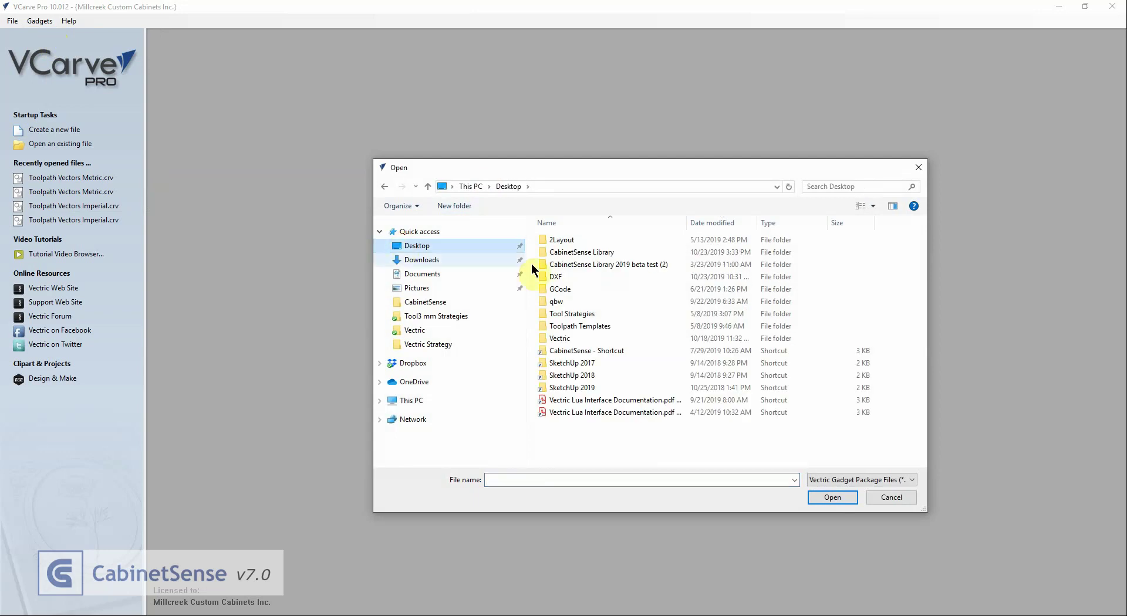
pyautogui.doubleClick(565, 252)
pyautogui.click(566, 253)
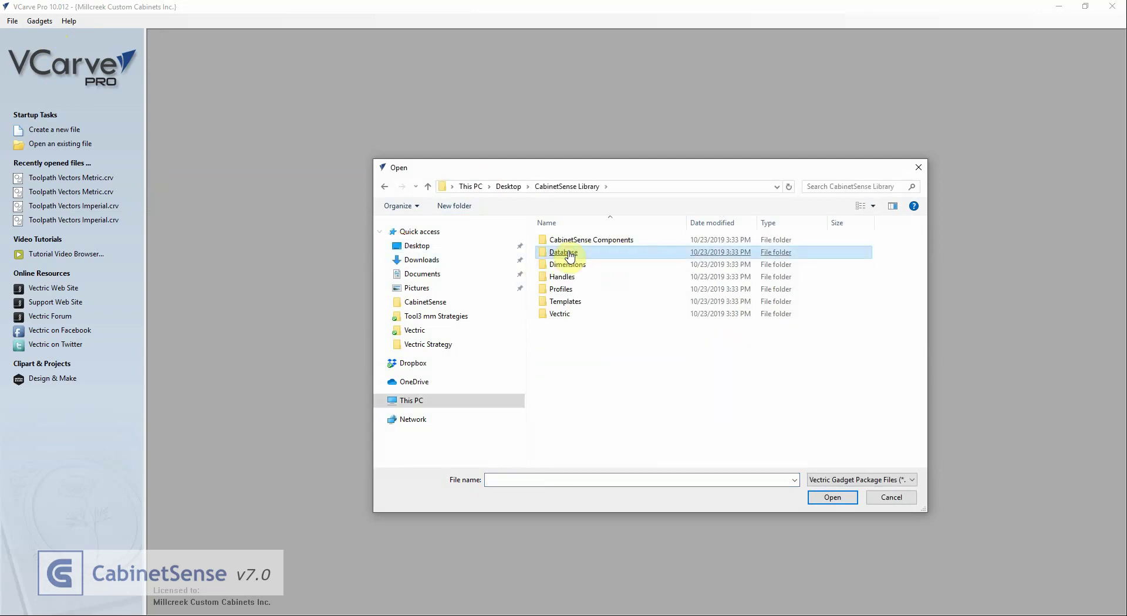
pyautogui.click(554, 315)
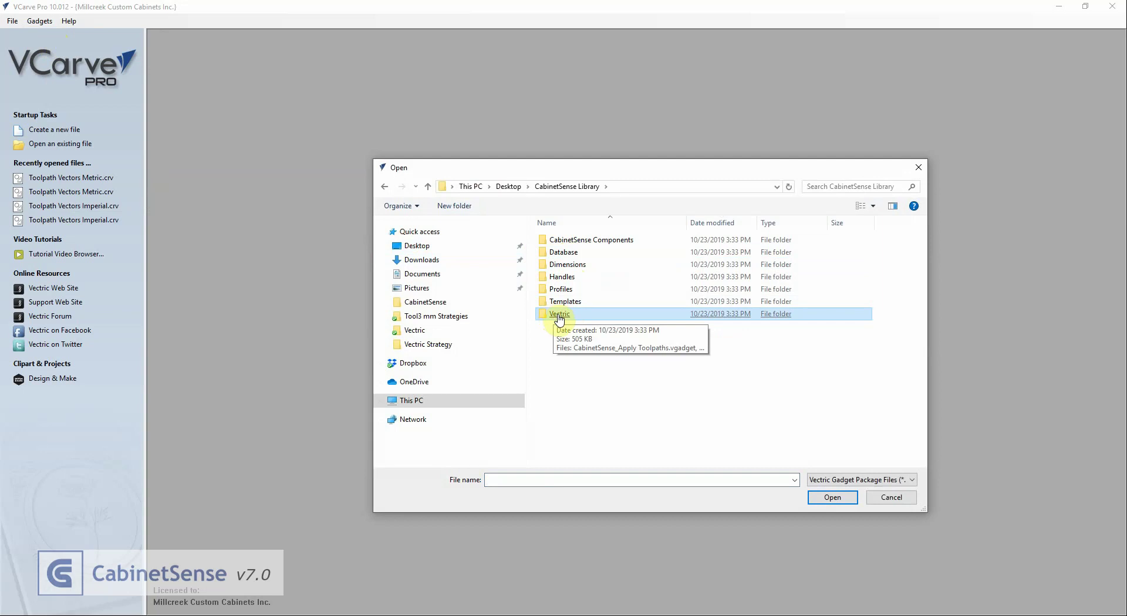
pyautogui.doubleClick(558, 315)
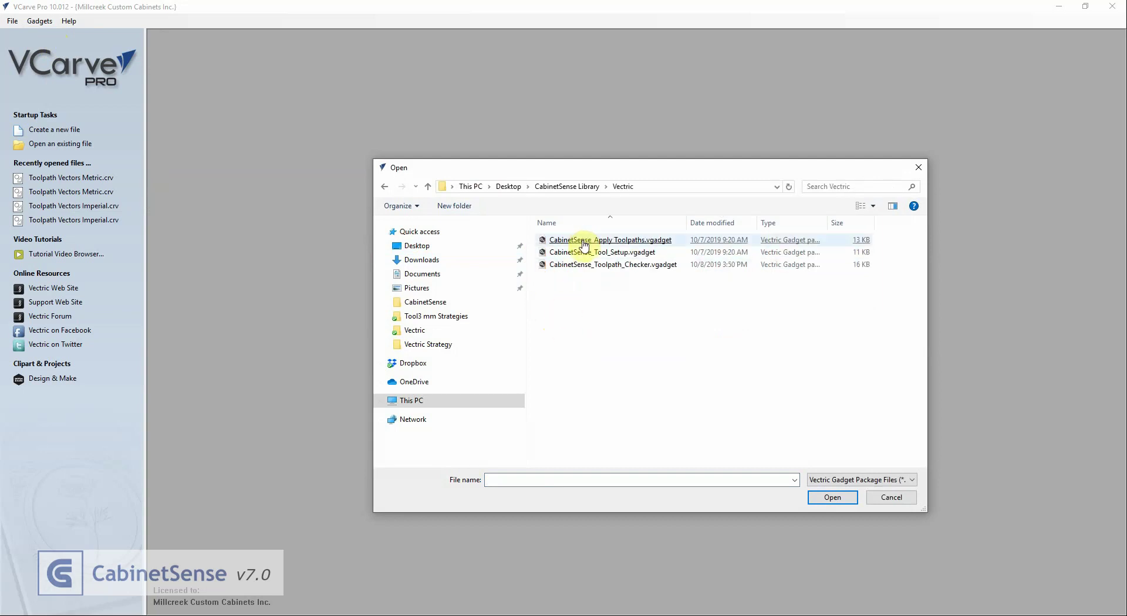
pyautogui.click(576, 265)
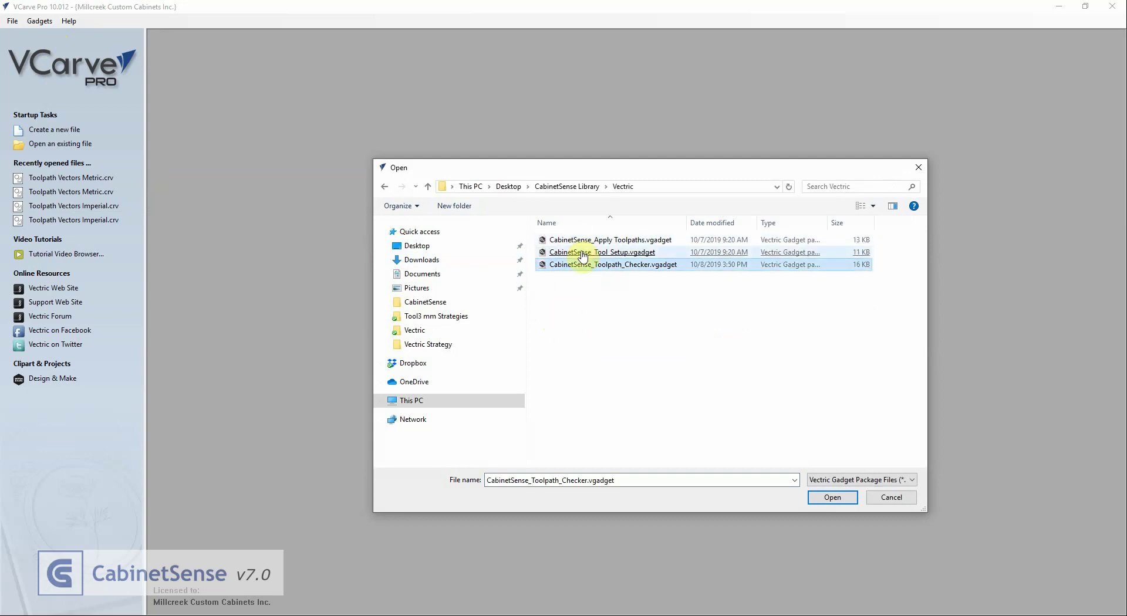
pyautogui.click(878, 493)
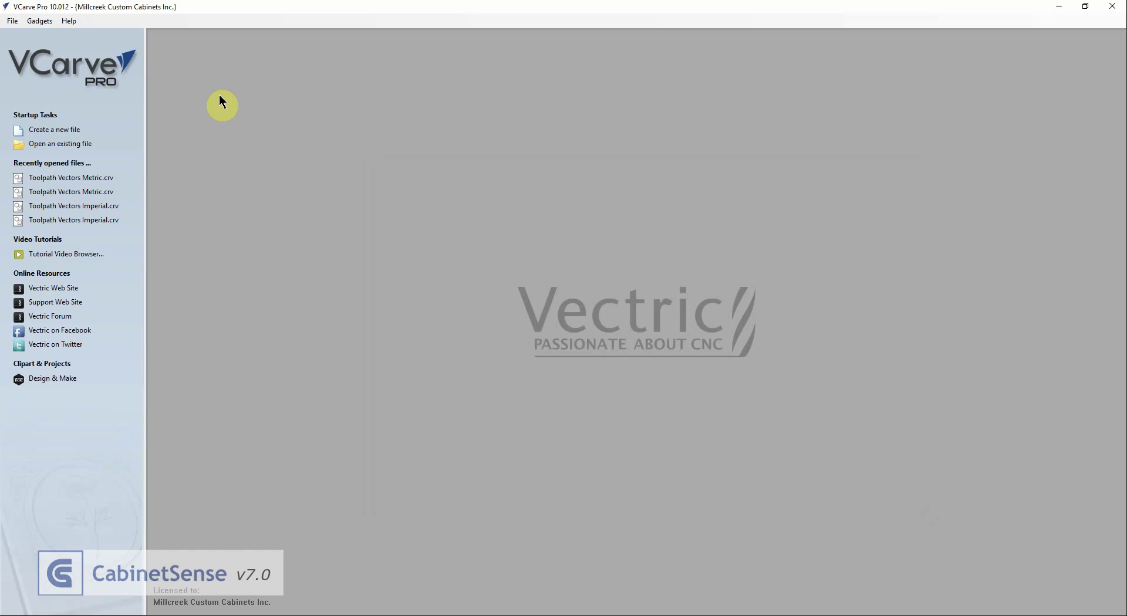
pyautogui.click(40, 21)
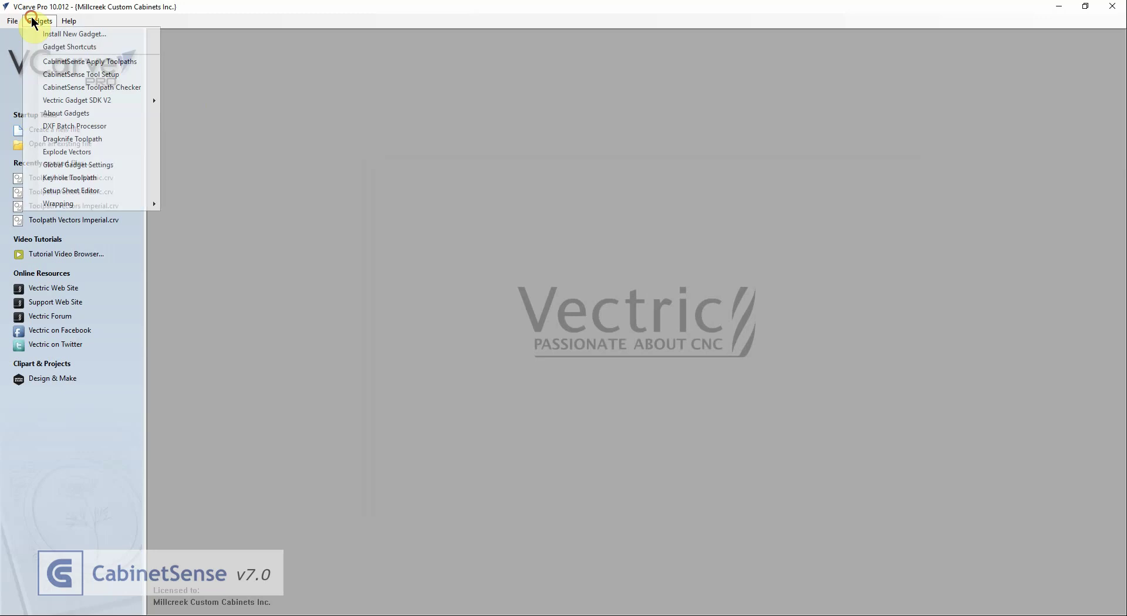
pyautogui.click(60, 75)
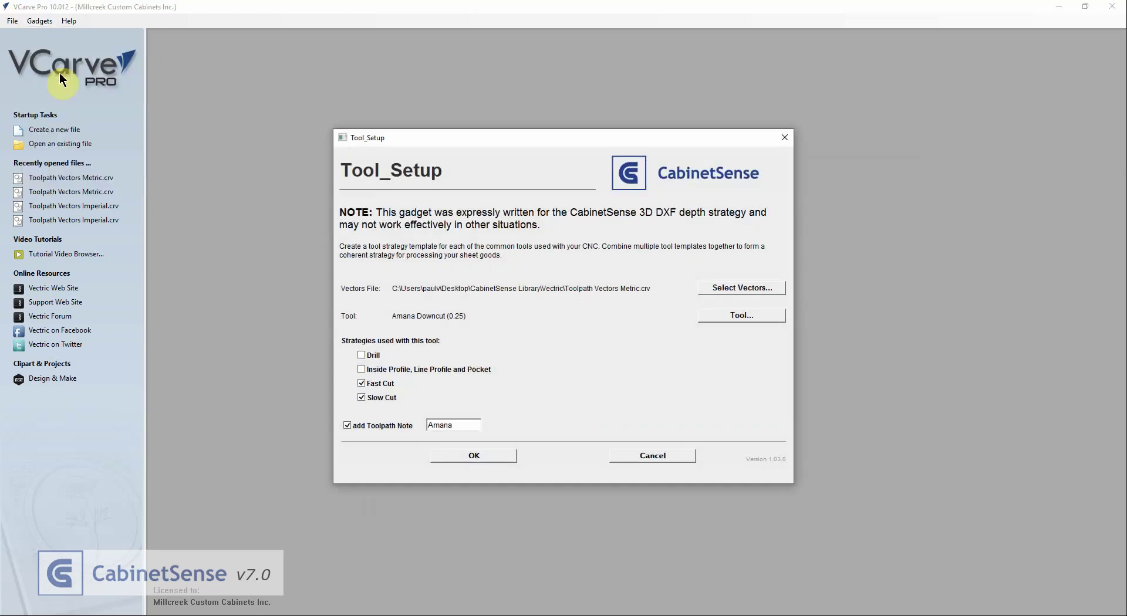
pyautogui.click(732, 289)
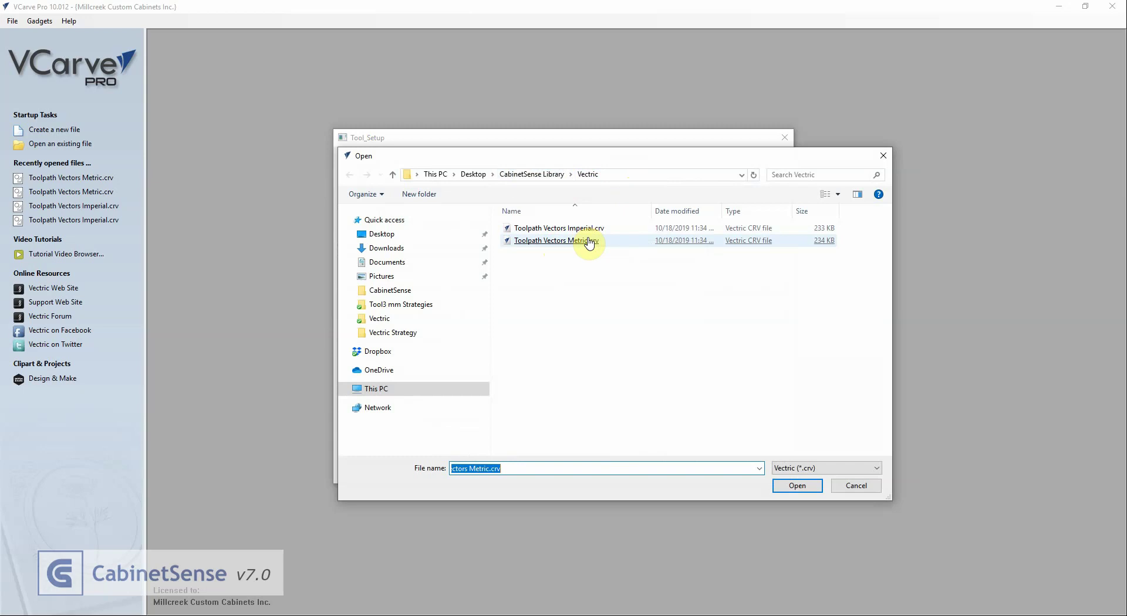
pyautogui.click(857, 486)
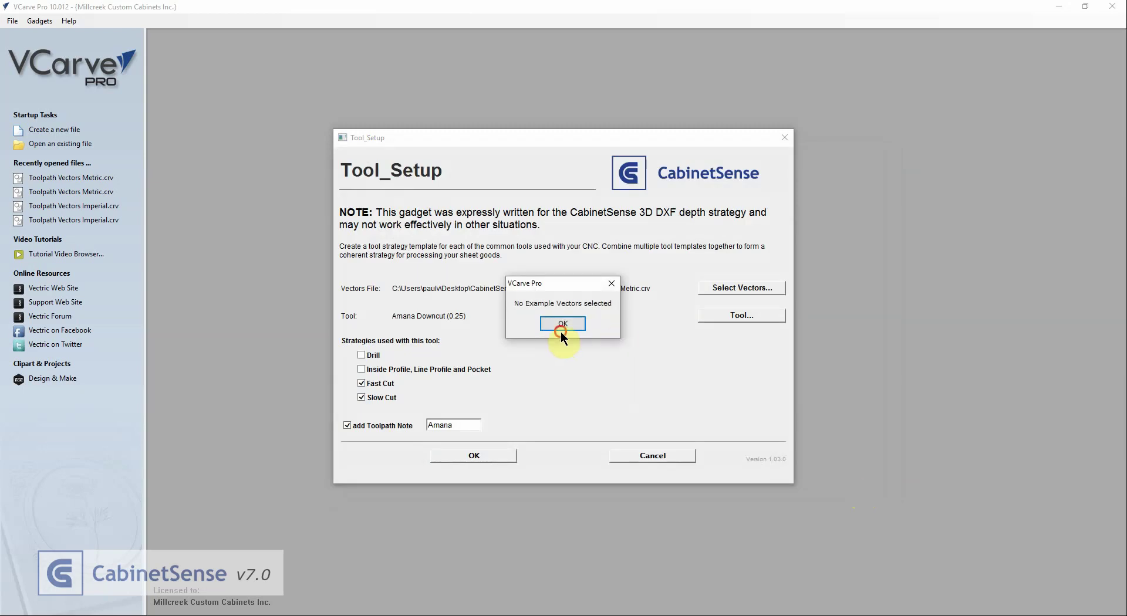
pyautogui.click(562, 326)
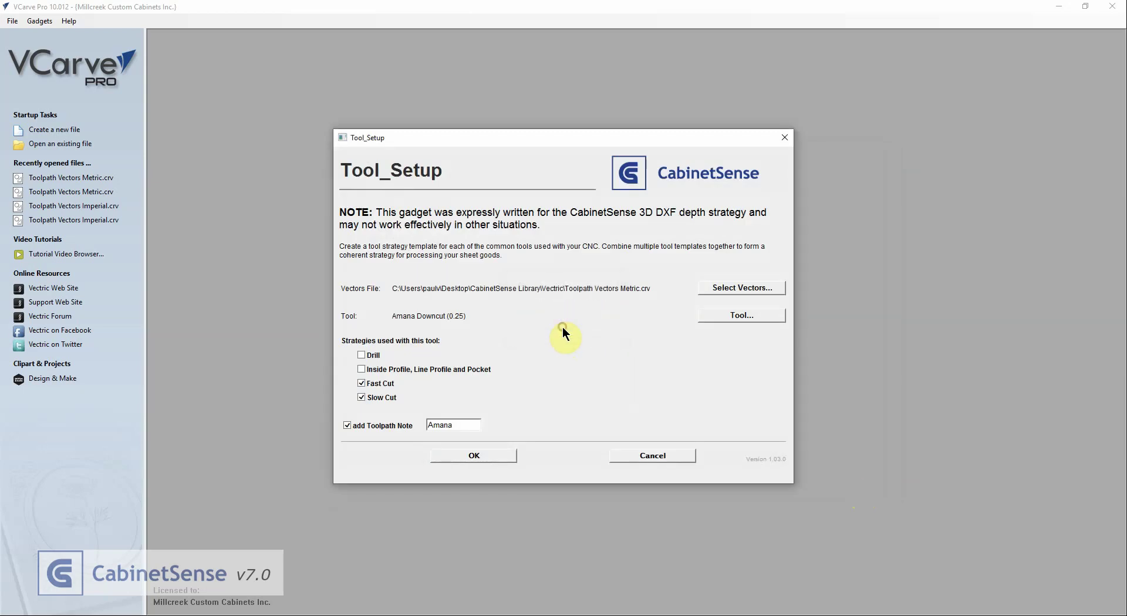
pyautogui.click(784, 139)
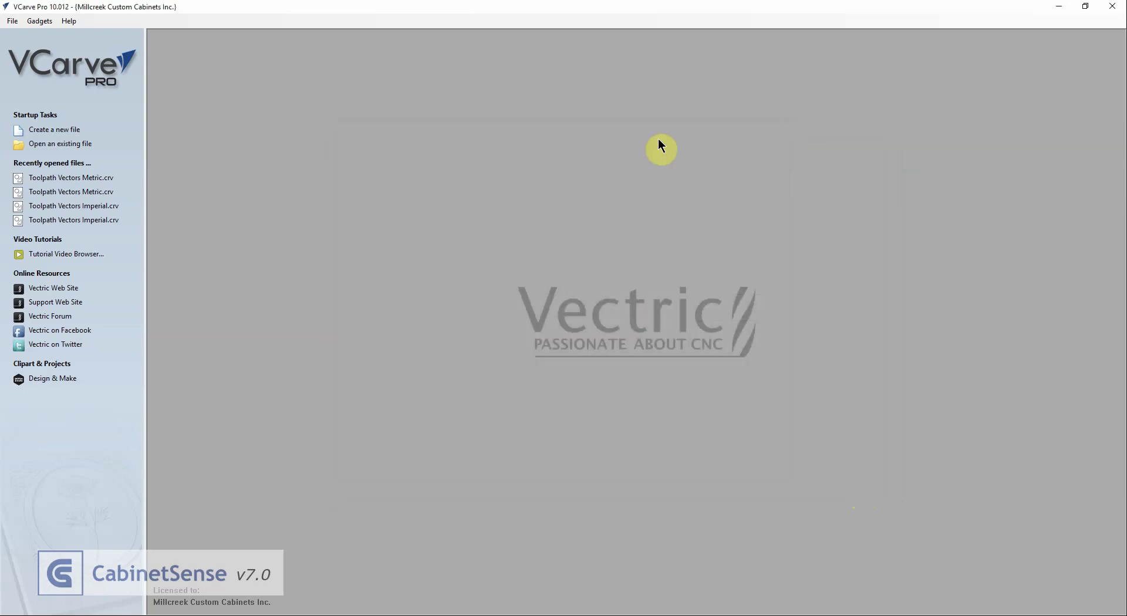
# Open the Toolpath Vectors Metric.crv job from the start panel.
pyautogui.click(49, 144)
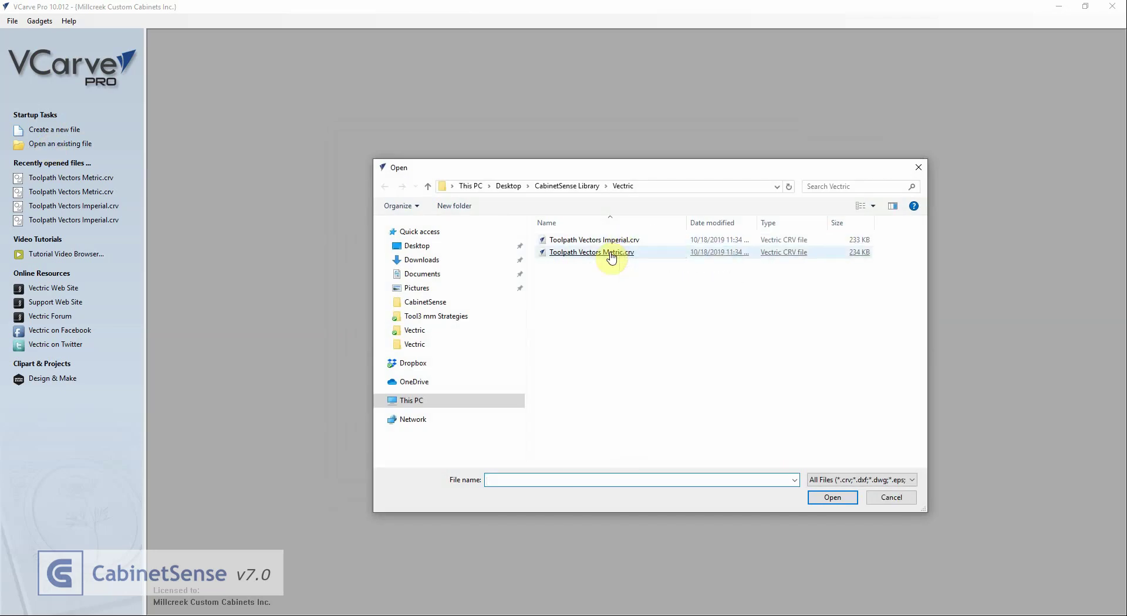
pyautogui.doubleClick(619, 252)
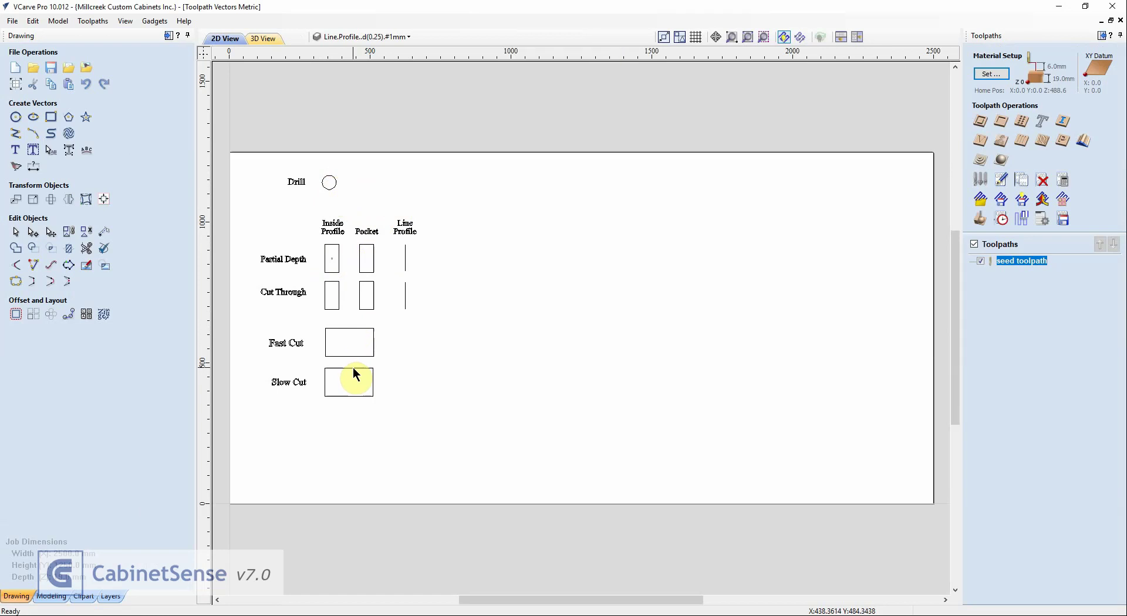
pyautogui.moveTo(1014, 262)
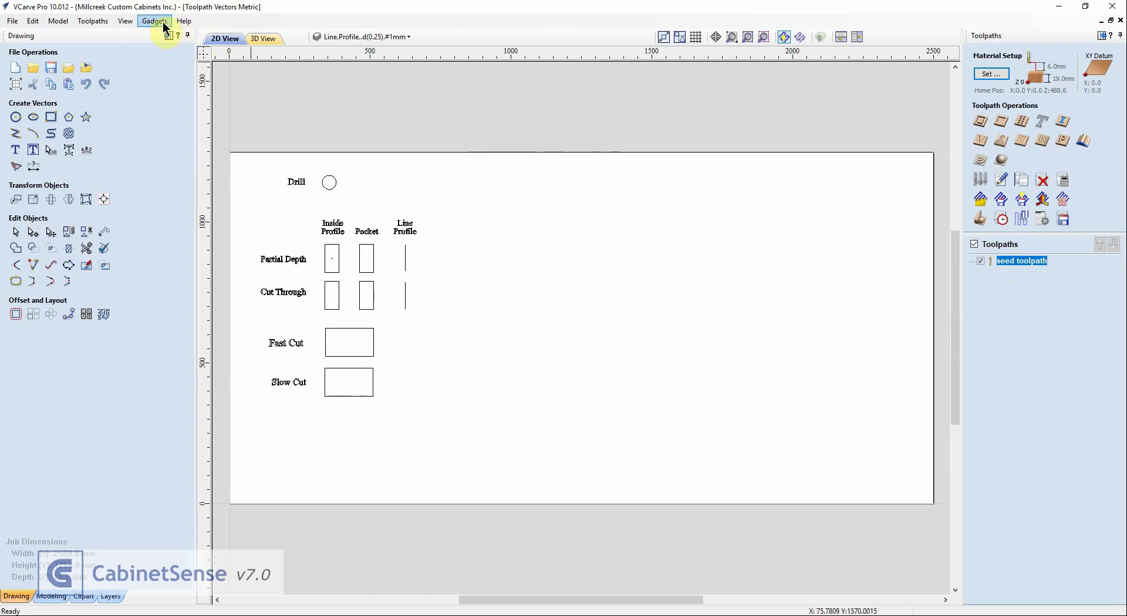
pyautogui.click(70, 71)
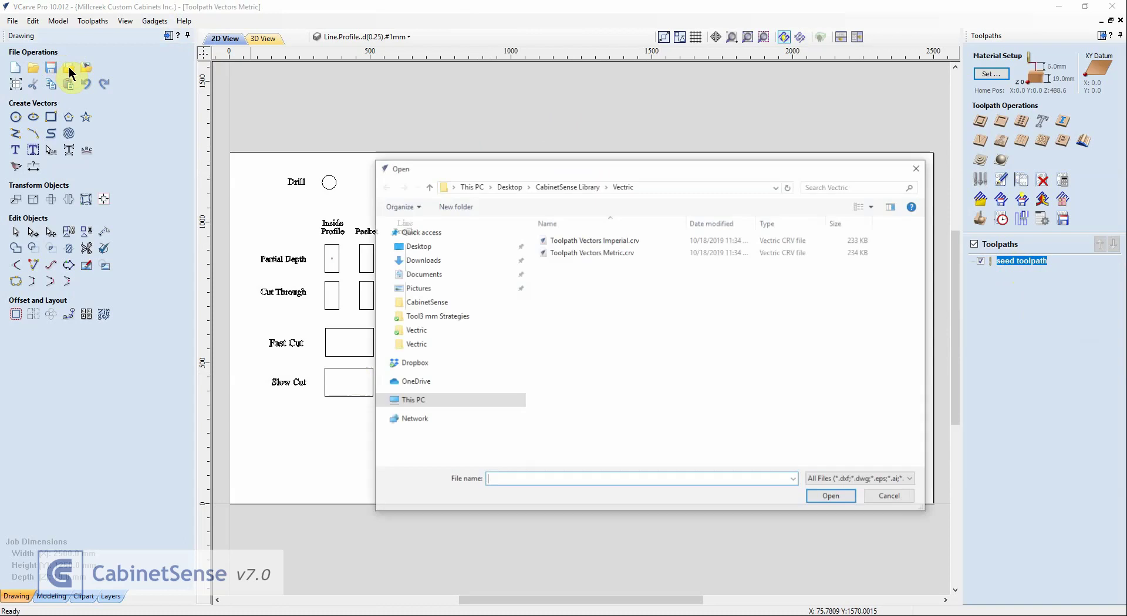
pyautogui.rightClick(624, 243)
pyautogui.click(678, 520)
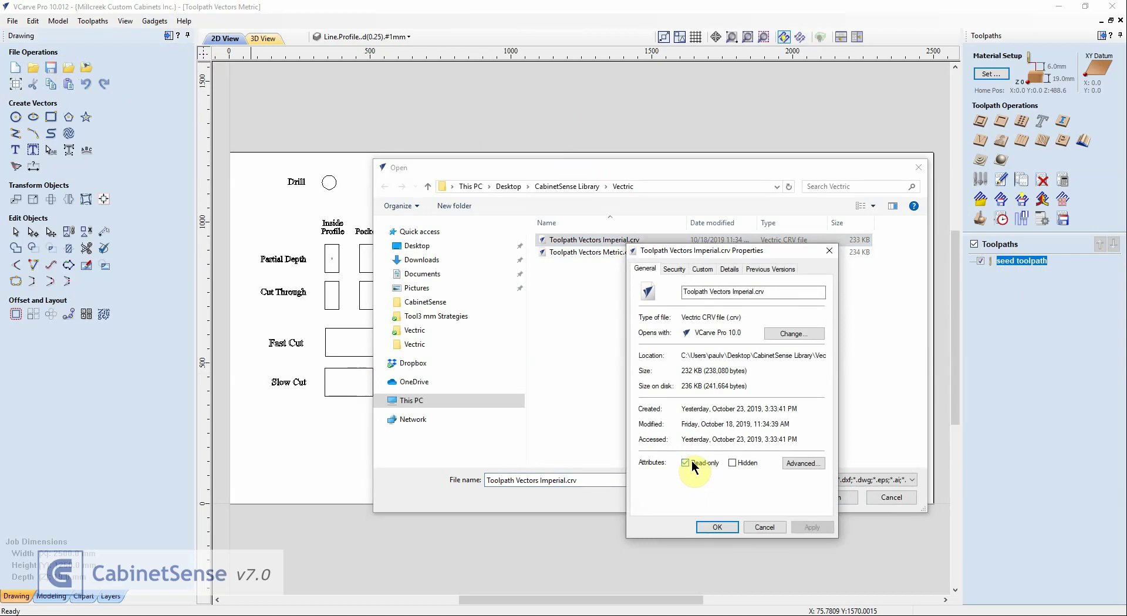
pyautogui.click(764, 527)
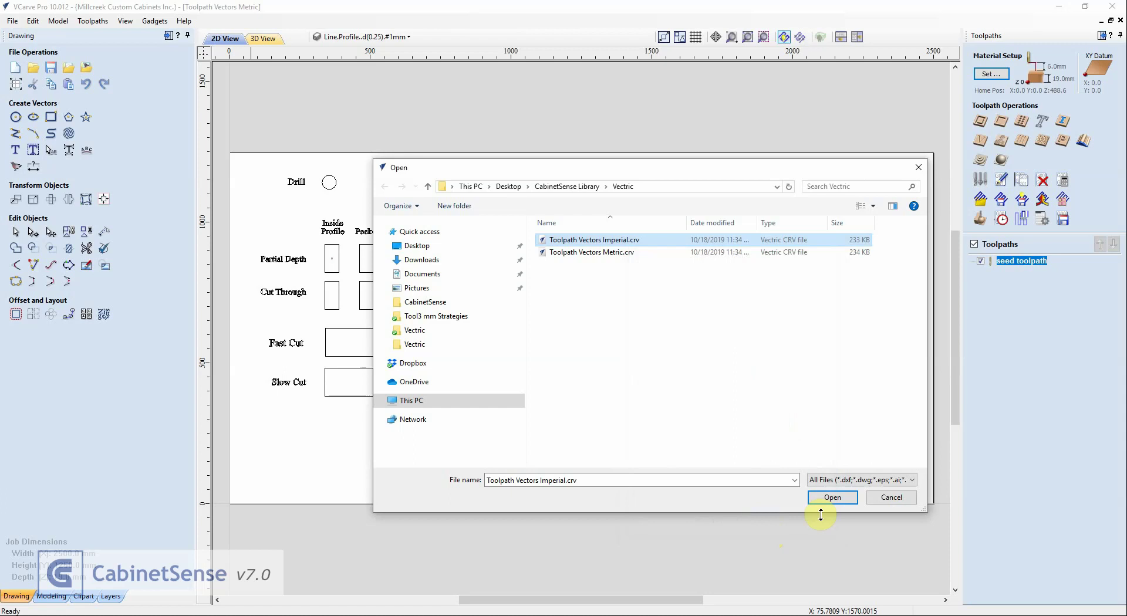
pyautogui.click(886, 496)
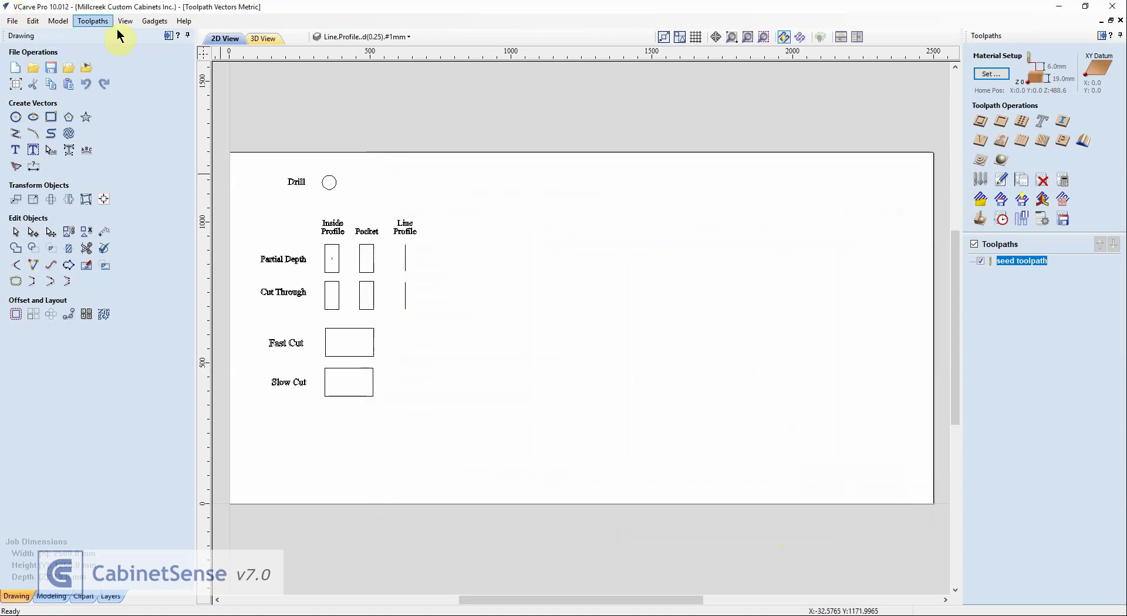
# Launch CabinetSense Tool Setup and choose Drill (0.125") as its tool.
pyautogui.click(155, 21)
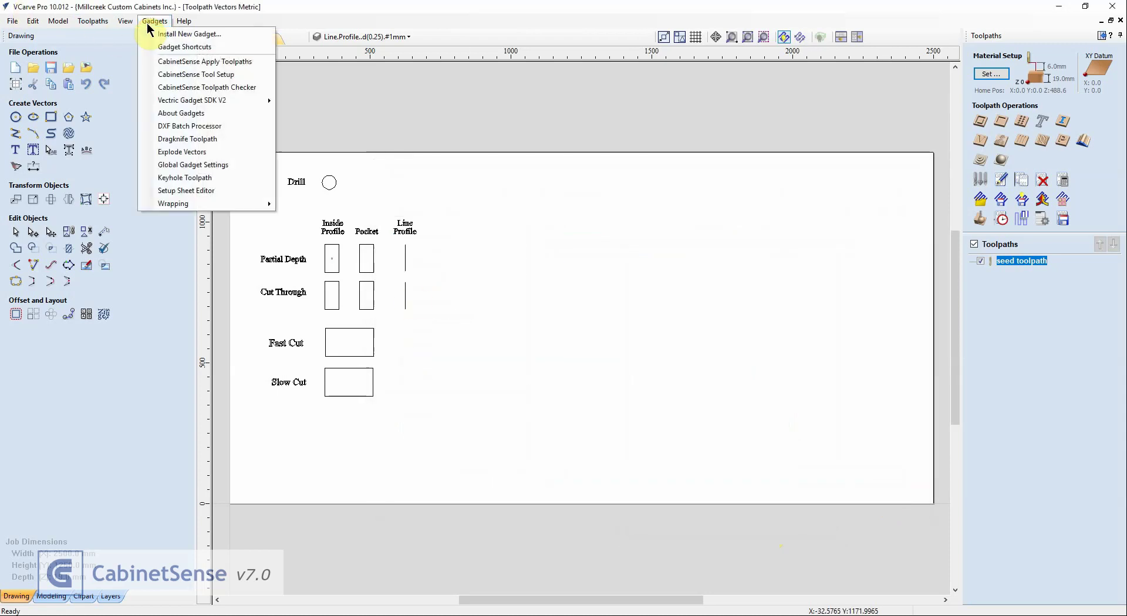
pyautogui.click(174, 74)
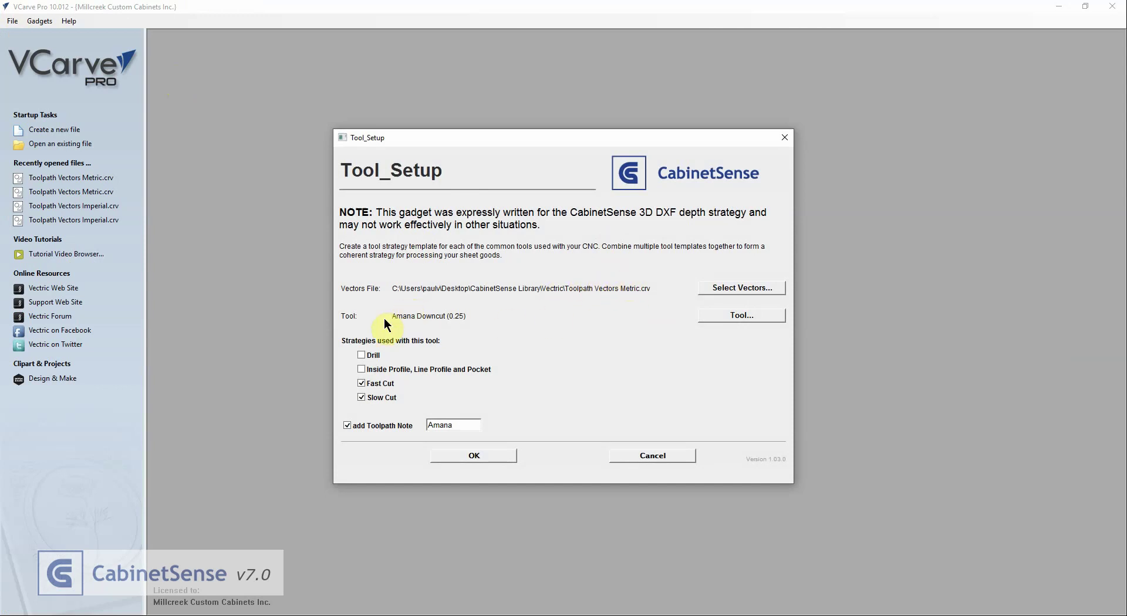
pyautogui.click(720, 315)
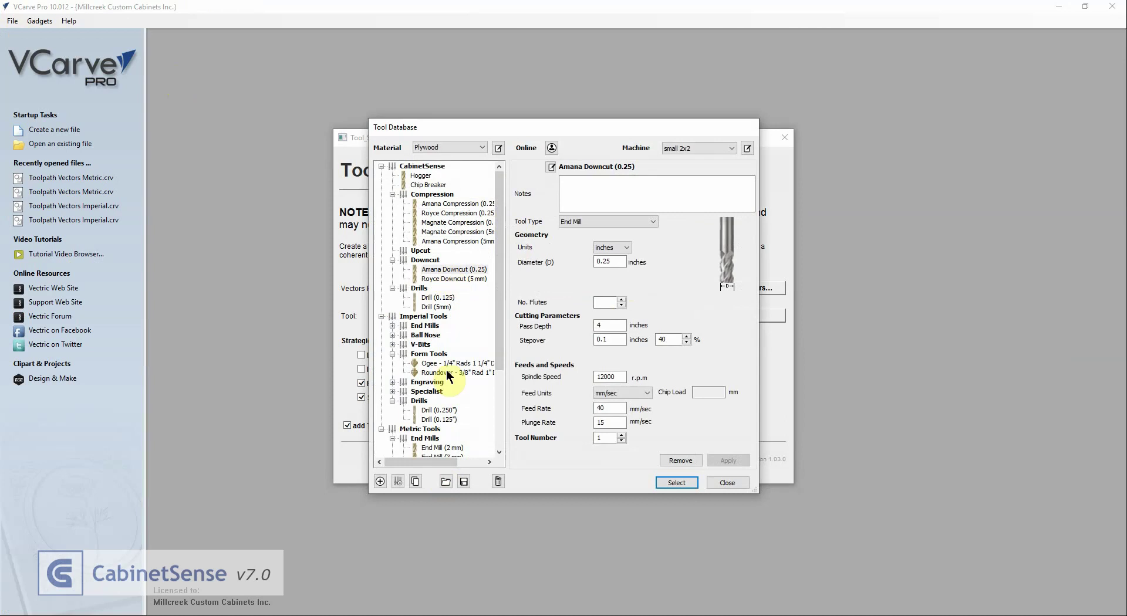
pyautogui.click(440, 419)
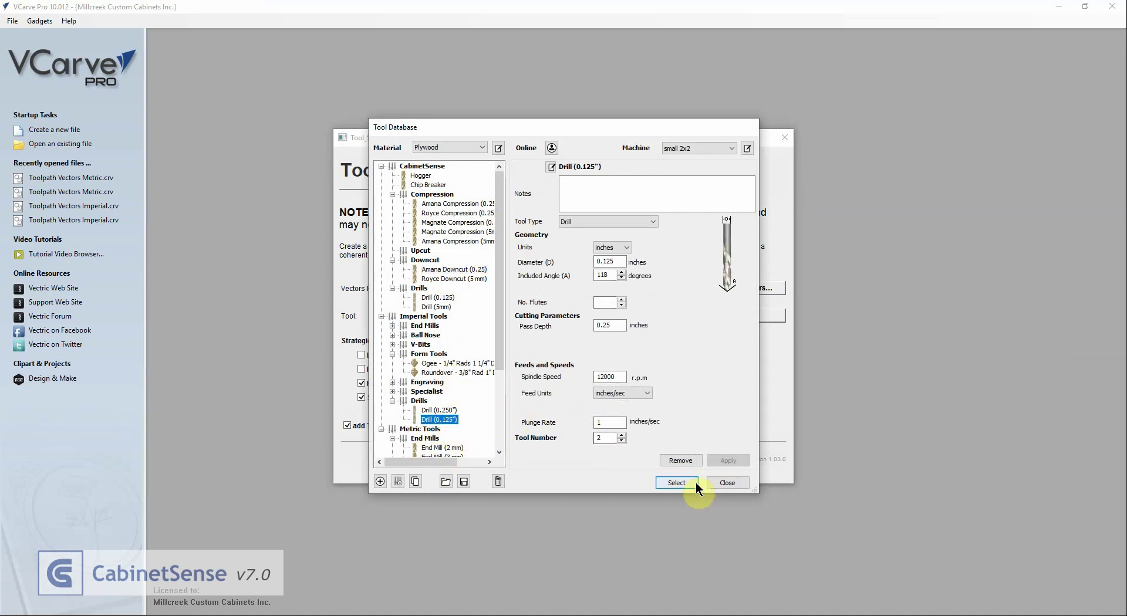
pyautogui.click(678, 484)
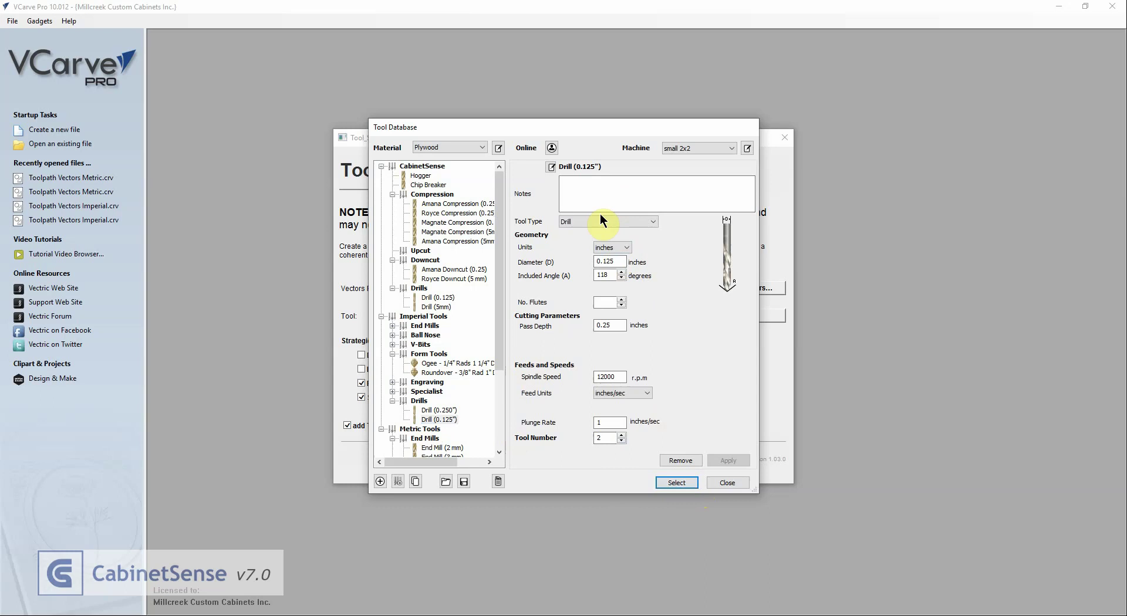
pyautogui.click(675, 483)
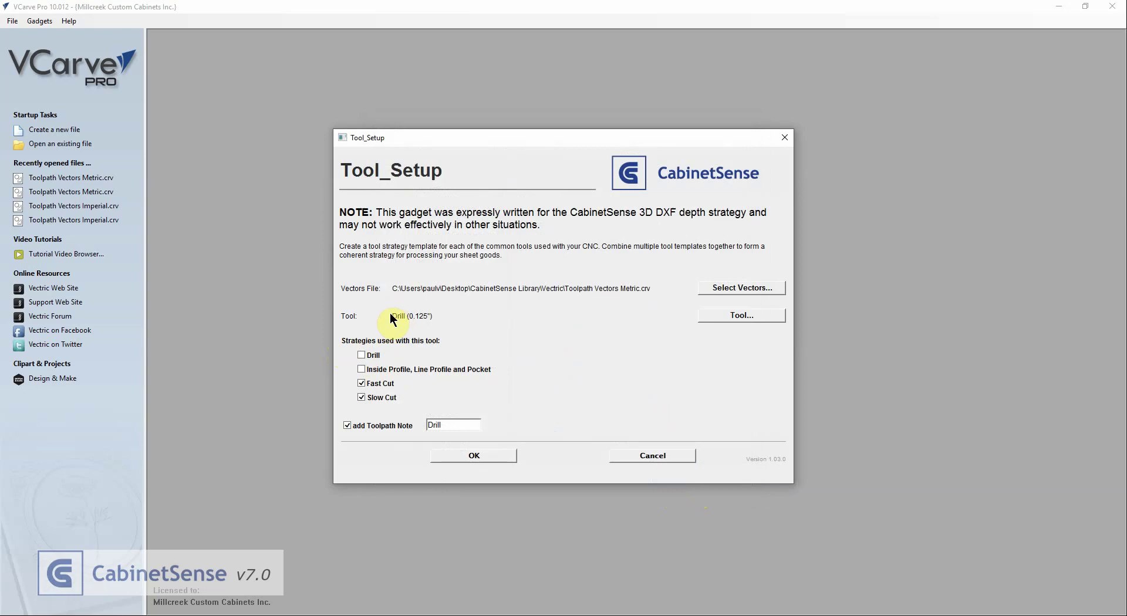
# Enable only the Drill strategy, clear the toolpath note, and generate the drilling toolpath.
pyautogui.click(361, 355)
pyautogui.click(361, 384)
pyautogui.click(362, 397)
pyautogui.moveTo(445, 424); pyautogui.dragTo(422, 426)
pyautogui.click(471, 456)
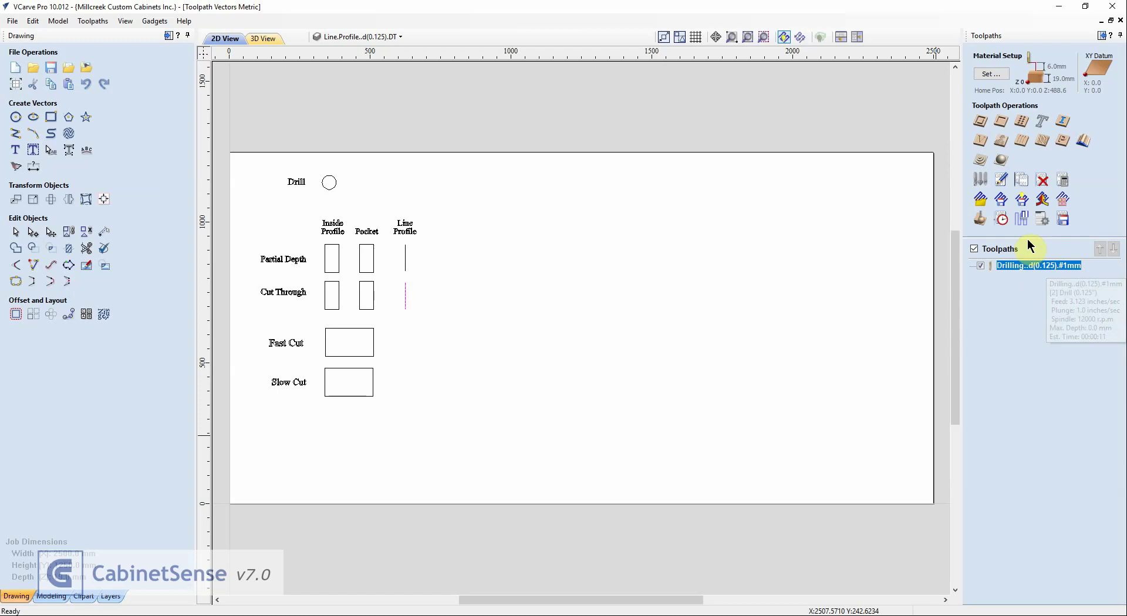
# Review the drilling toolpath settings and create a new Tools folder for the template.
pyautogui.doubleClick(1021, 265)
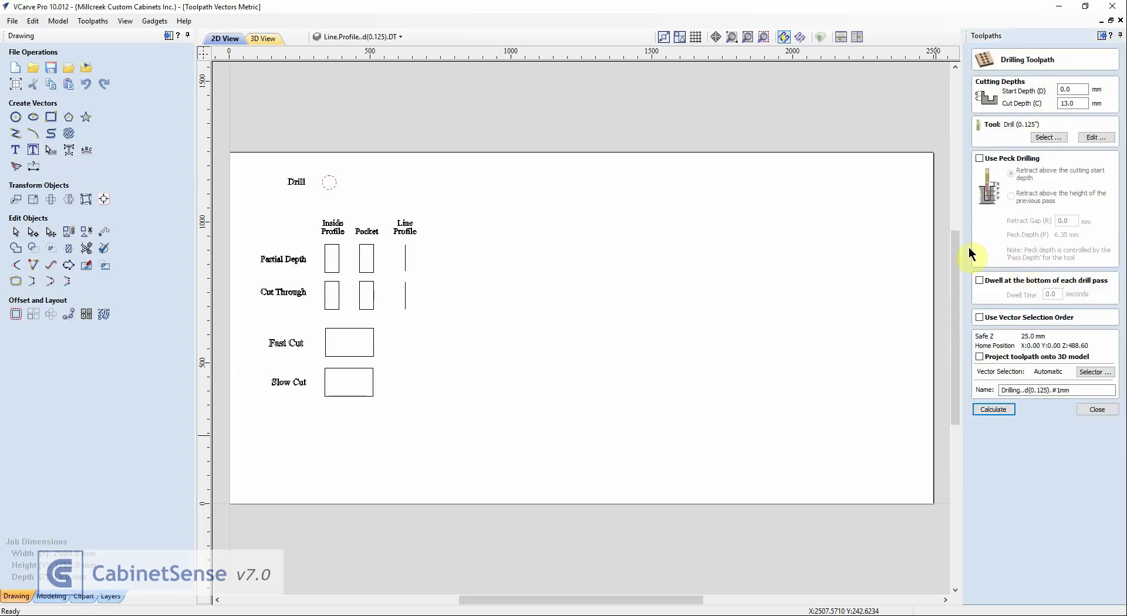
pyautogui.click(1085, 407)
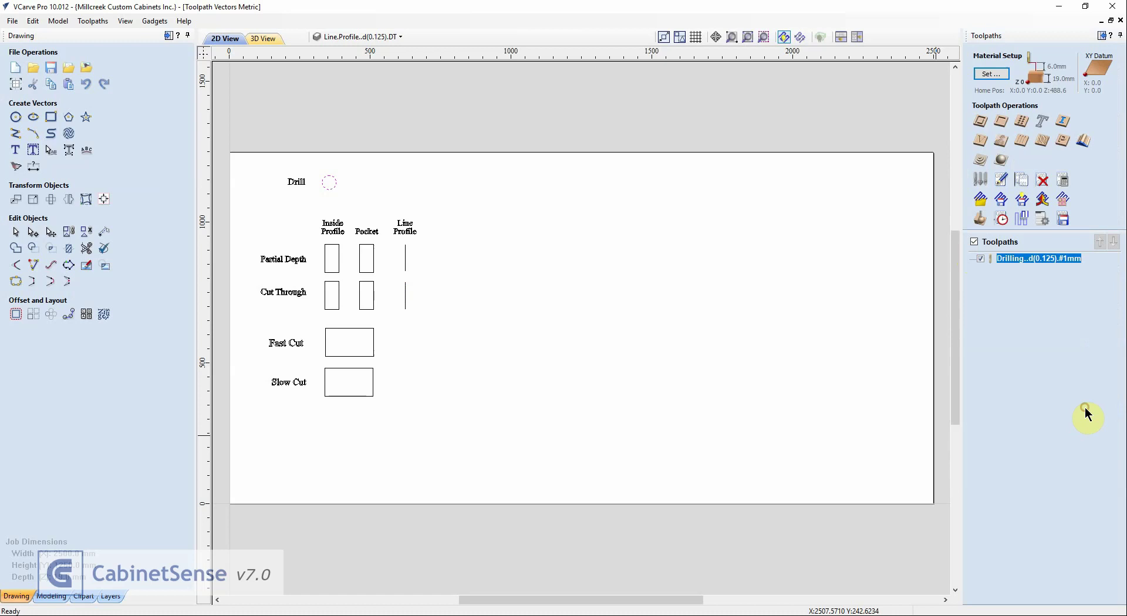
pyautogui.click(1024, 202)
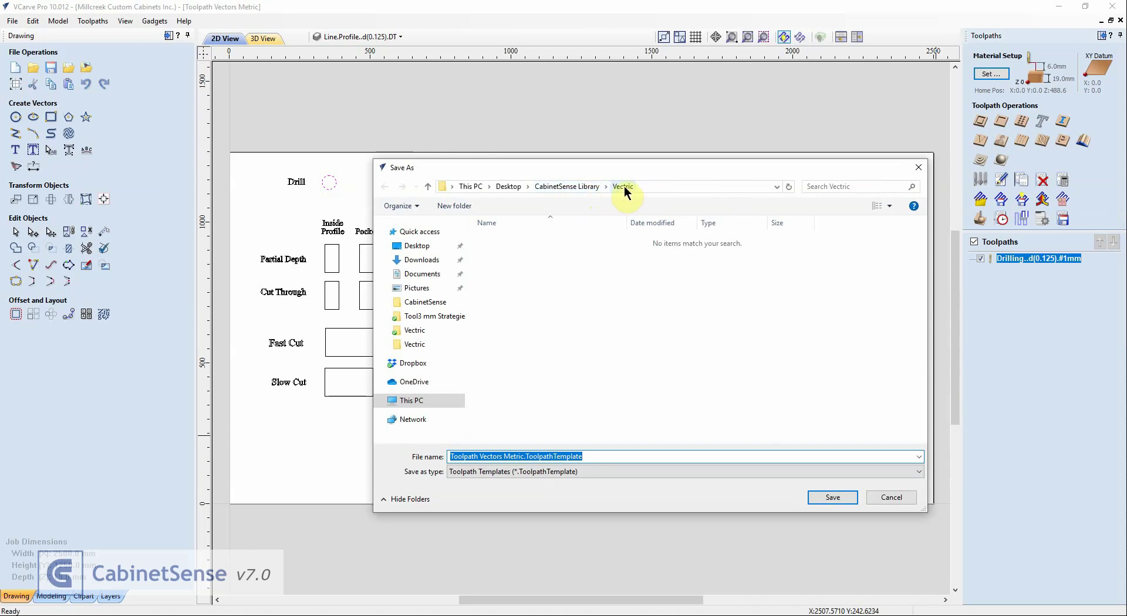
pyautogui.click(593, 301)
pyautogui.rightClick(592, 300)
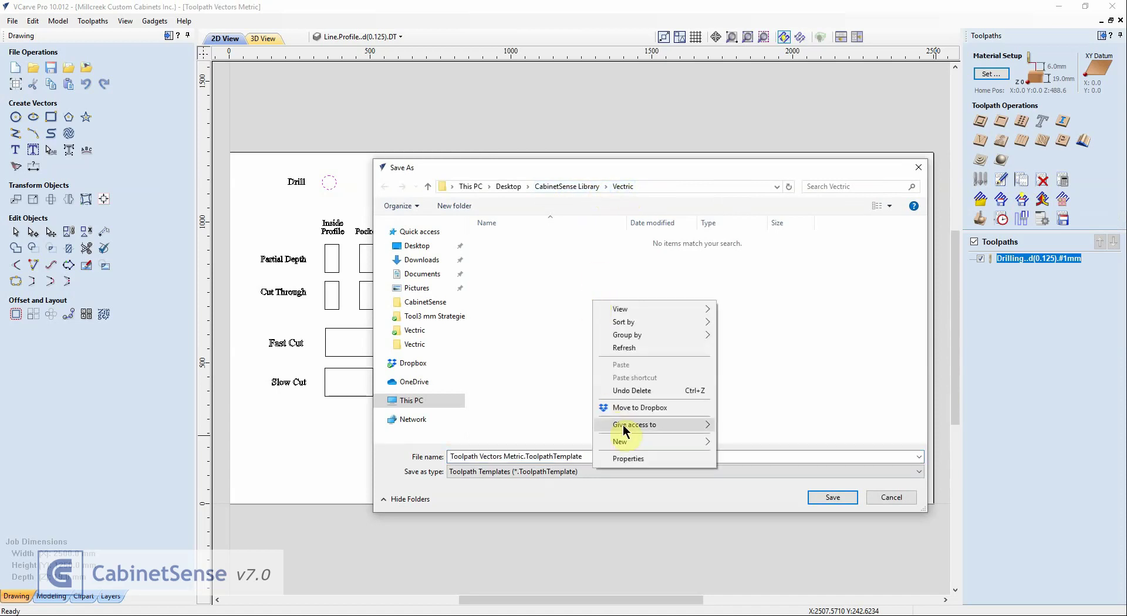
pyautogui.moveTo(625, 440)
pyautogui.click(728, 439)
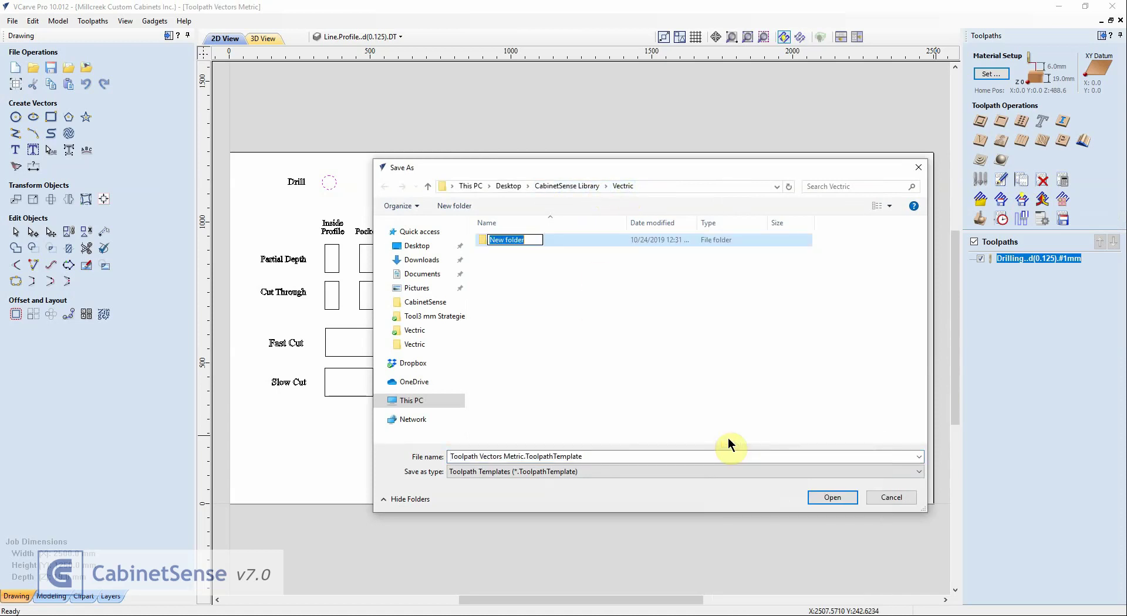
pyautogui.write('Tools')
pyautogui.press('Return')
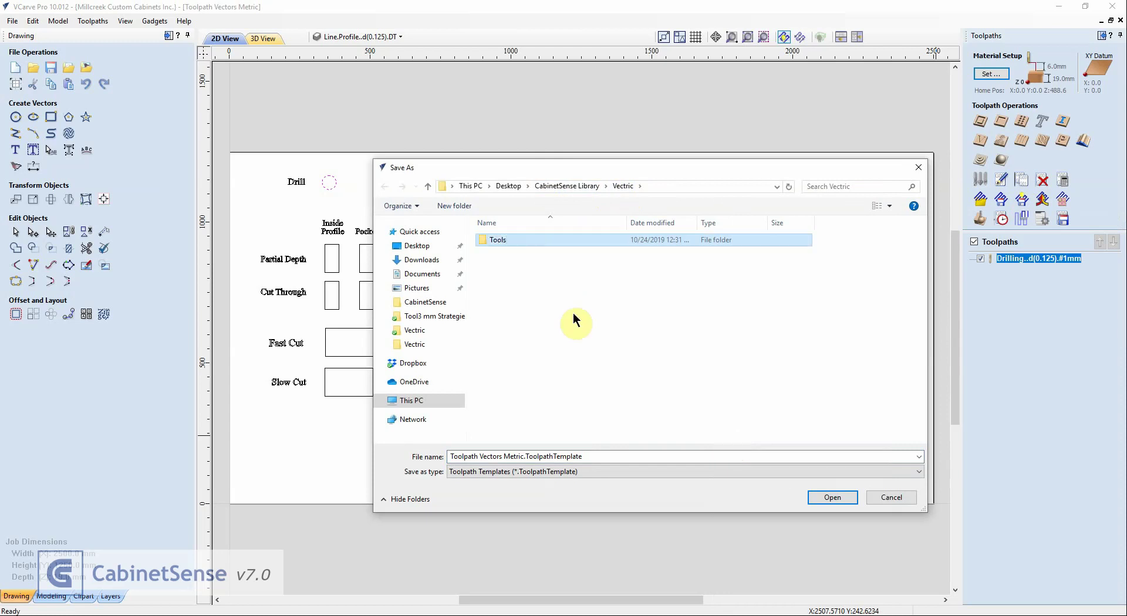
# Save the toolpath template as Drill 0.125 inside the Tools folder.
pyautogui.doubleClick(483, 238)
pyautogui.click(491, 458)
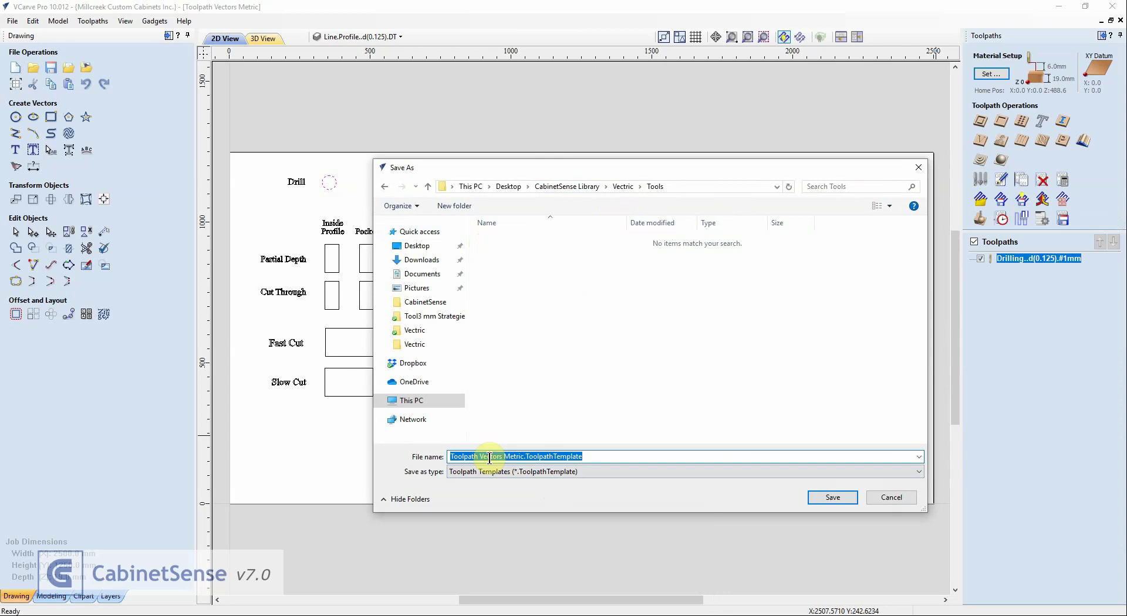
pyautogui.write('Drill ')
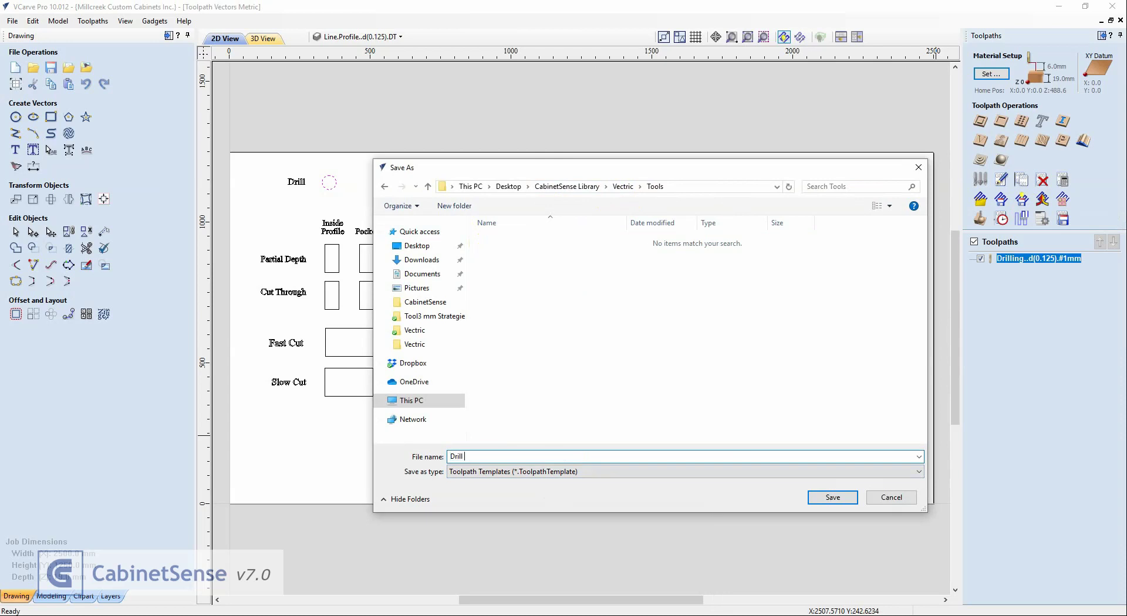
pyautogui.write('0.125')
pyautogui.press('Return')
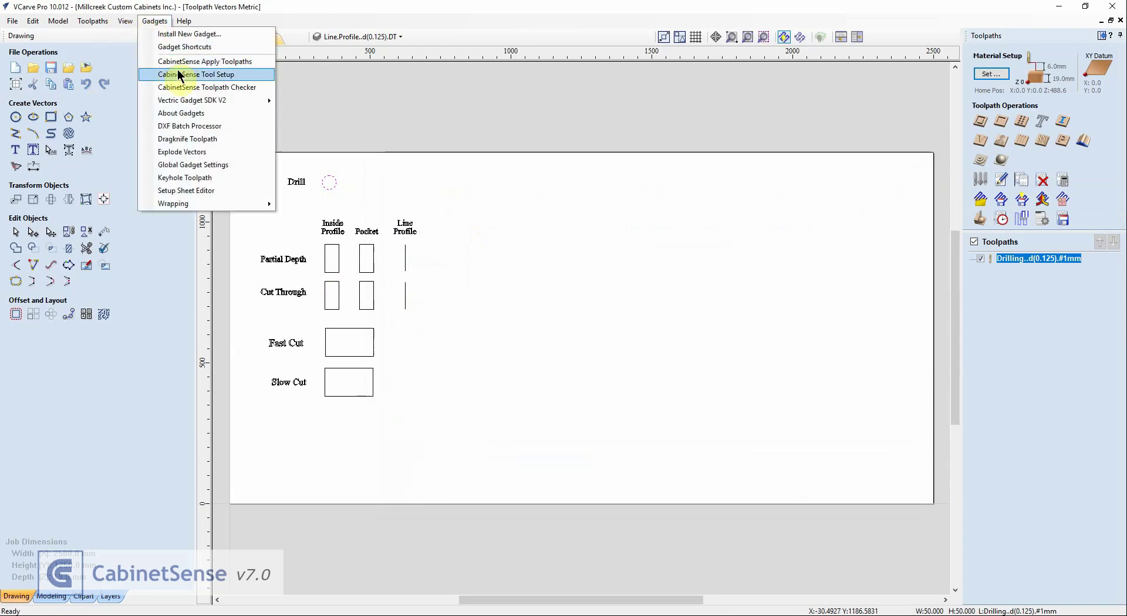
# Generate a drilling toolpath in CabinetSense Tool Setup with the Drill (5 mm) tool and an empty note.
pyautogui.click(182, 76)
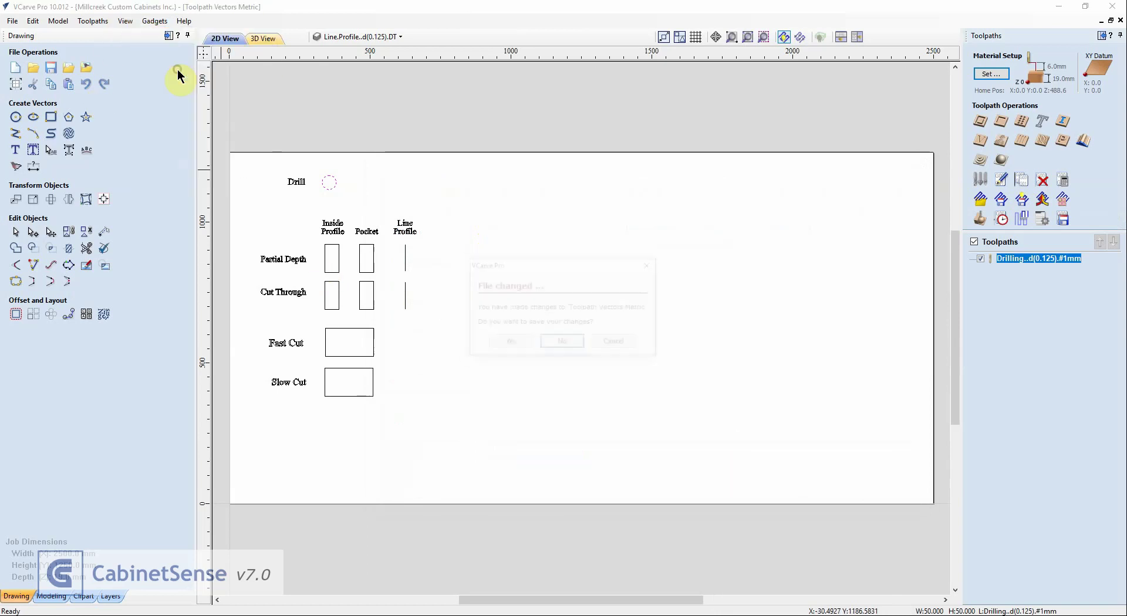
pyautogui.click(563, 343)
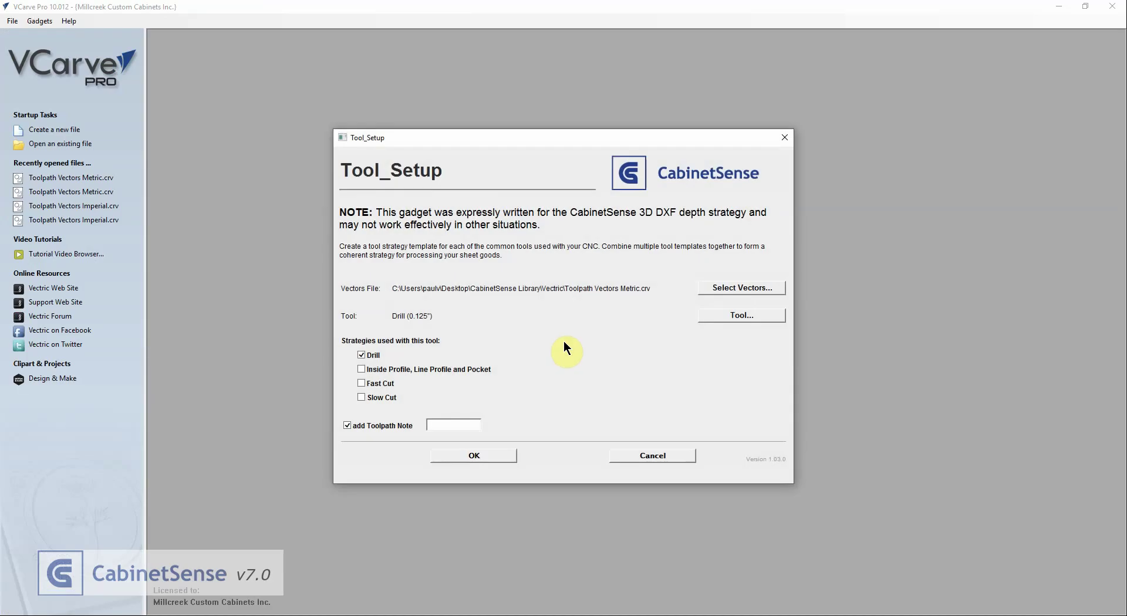
pyautogui.click(728, 312)
pyautogui.scroll(-4, 420, 330)
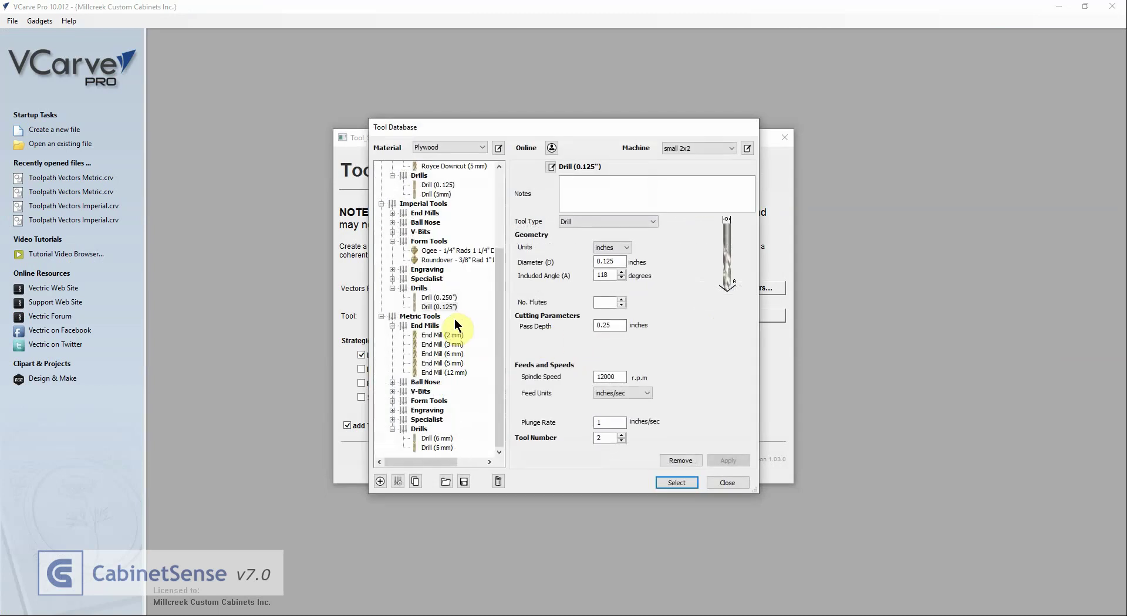
pyautogui.click(428, 446)
pyautogui.click(676, 480)
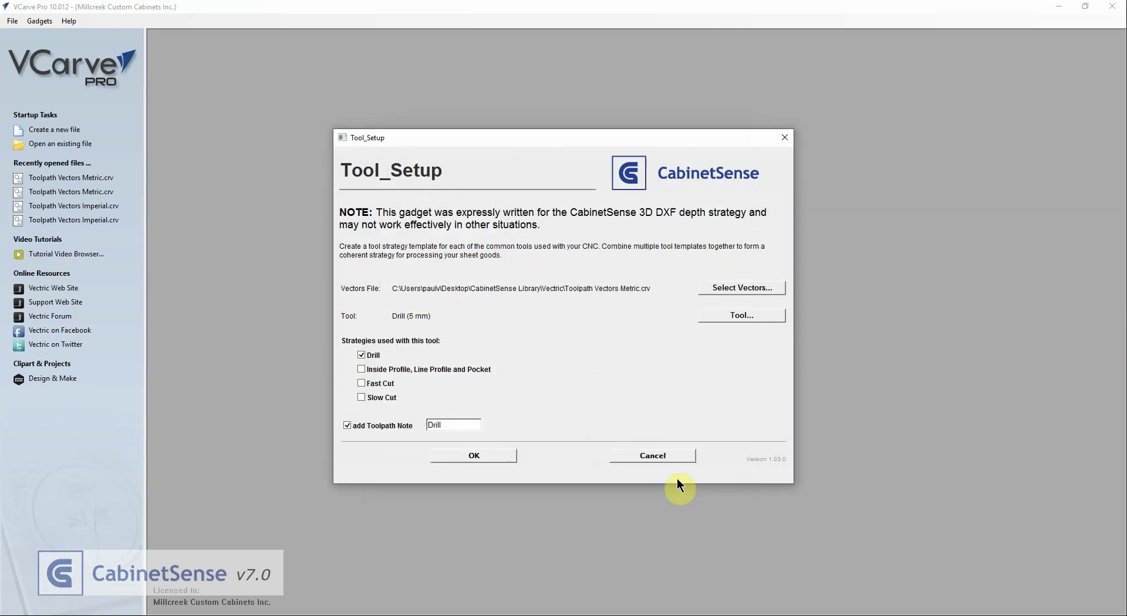
pyautogui.doubleClick(451, 425)
pyautogui.press('BackSpace')
pyautogui.click(465, 450)
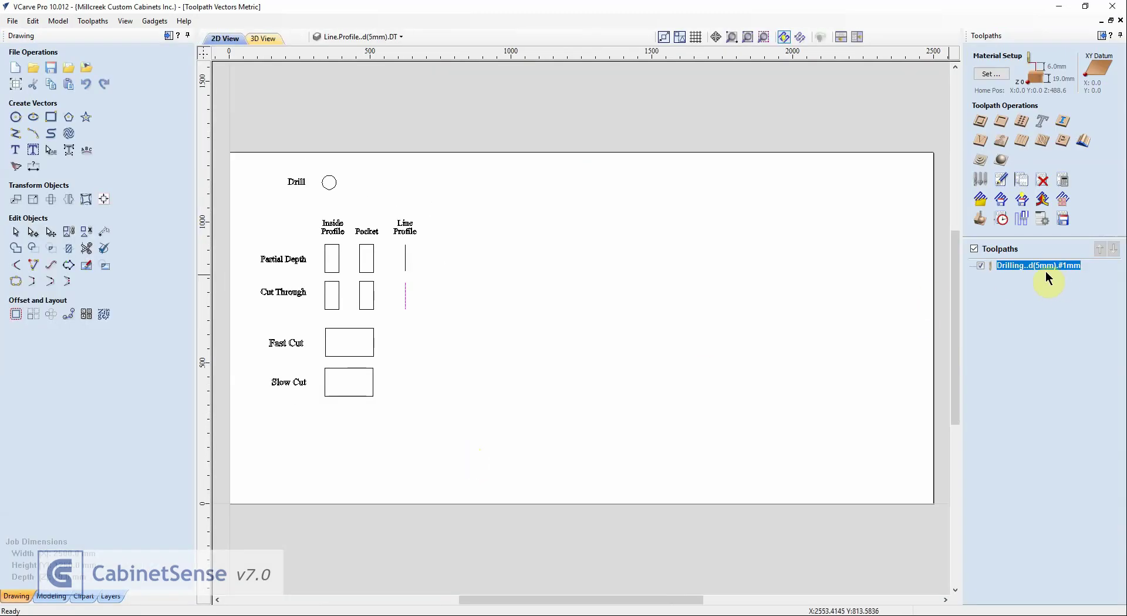
# Save the visible toolpaths as the template 'Drill 5mm'.
pyautogui.moveTo(1018, 268)
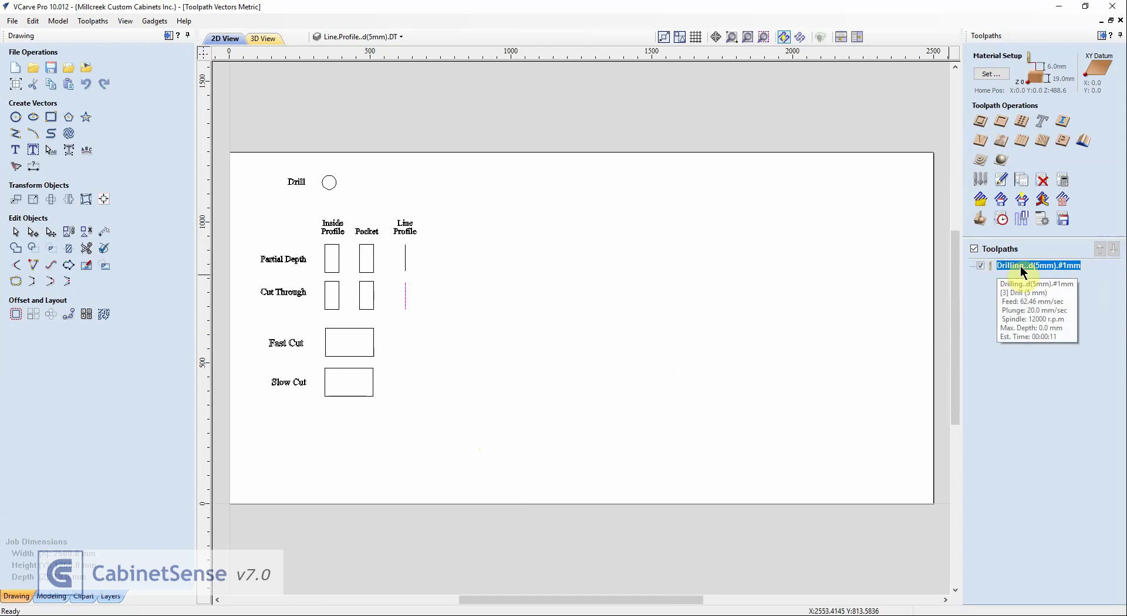
pyautogui.click(1023, 203)
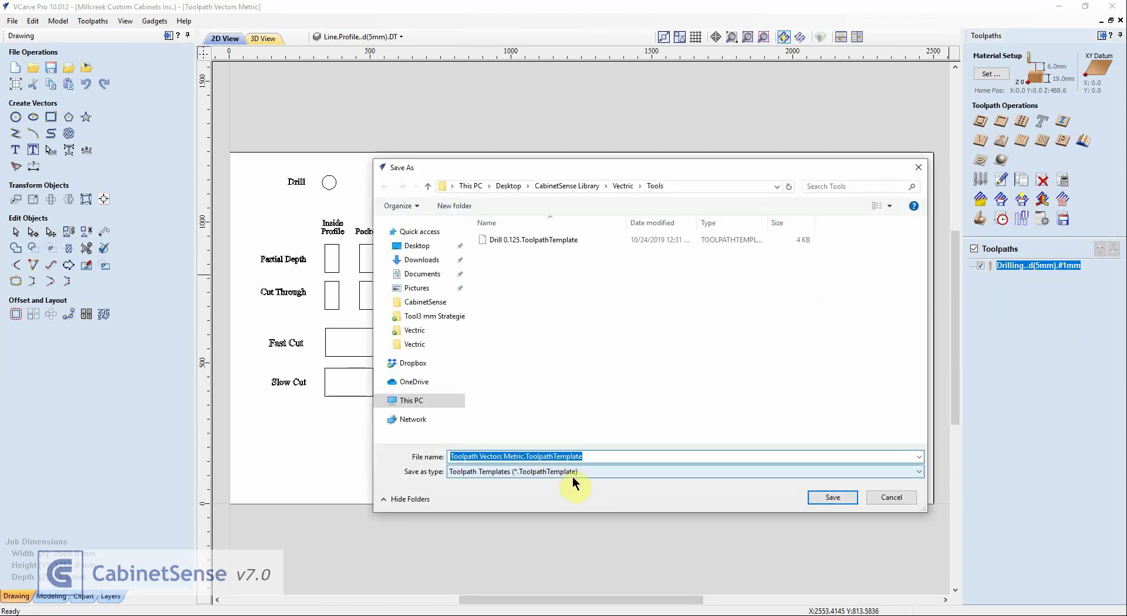
pyautogui.write('Drill 5mm')
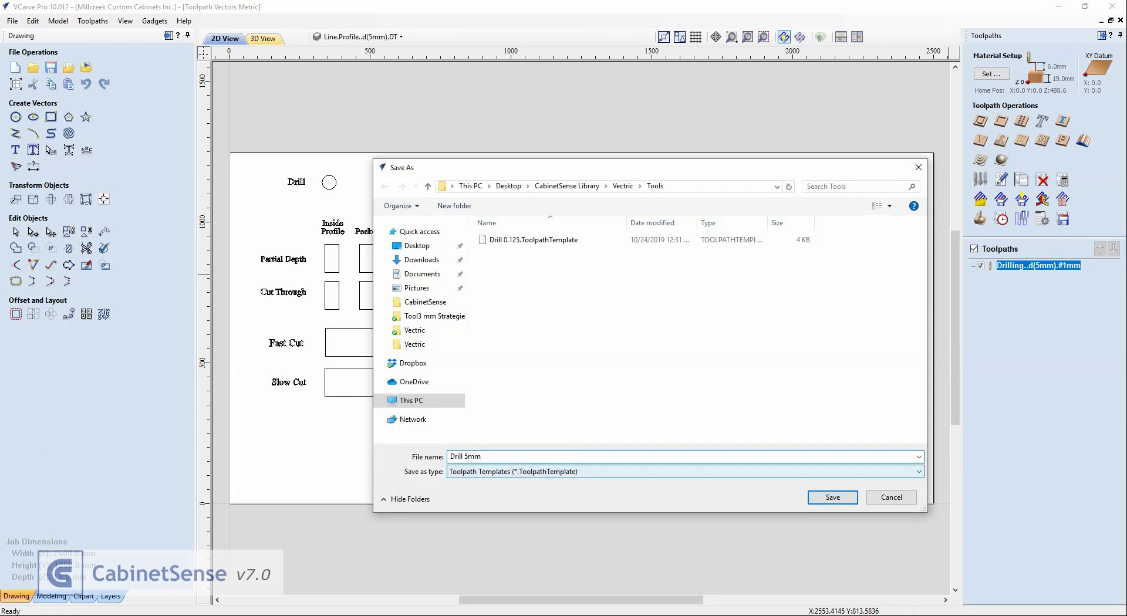
pyautogui.press('Return')
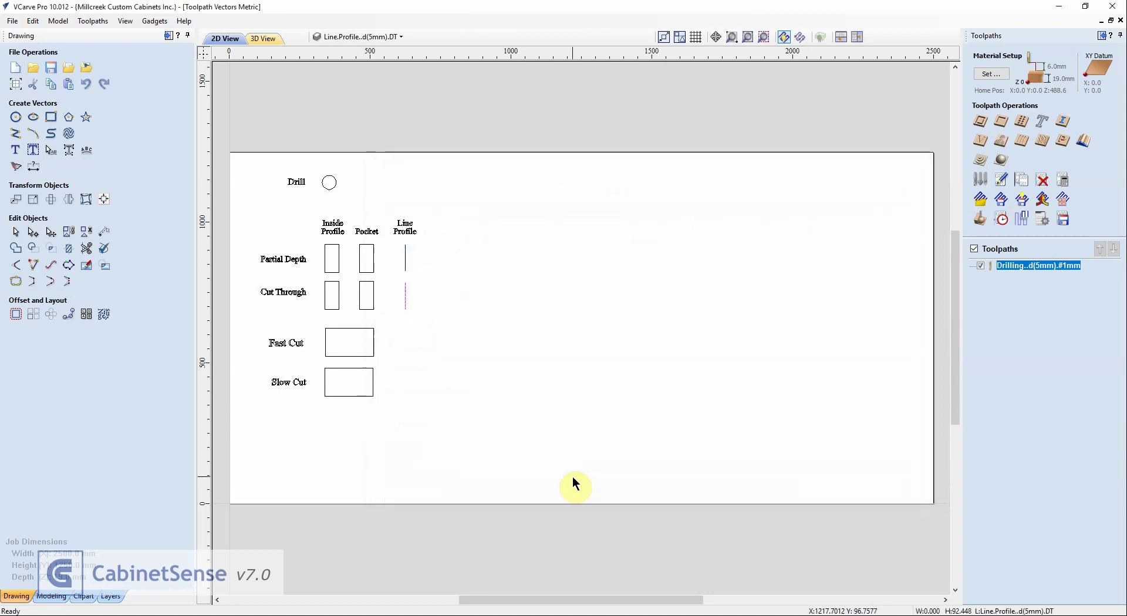
# Relaunch CabinetSense Tool Setup without saving and select the Amana Downcut (0.25) tool.
pyautogui.click(155, 21)
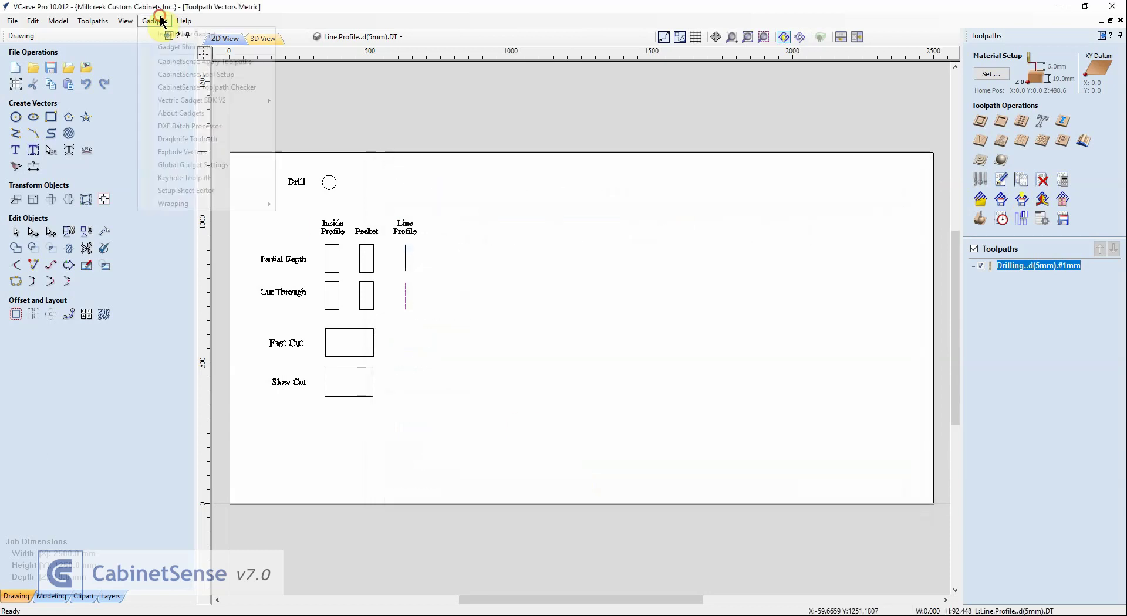
pyautogui.click(187, 75)
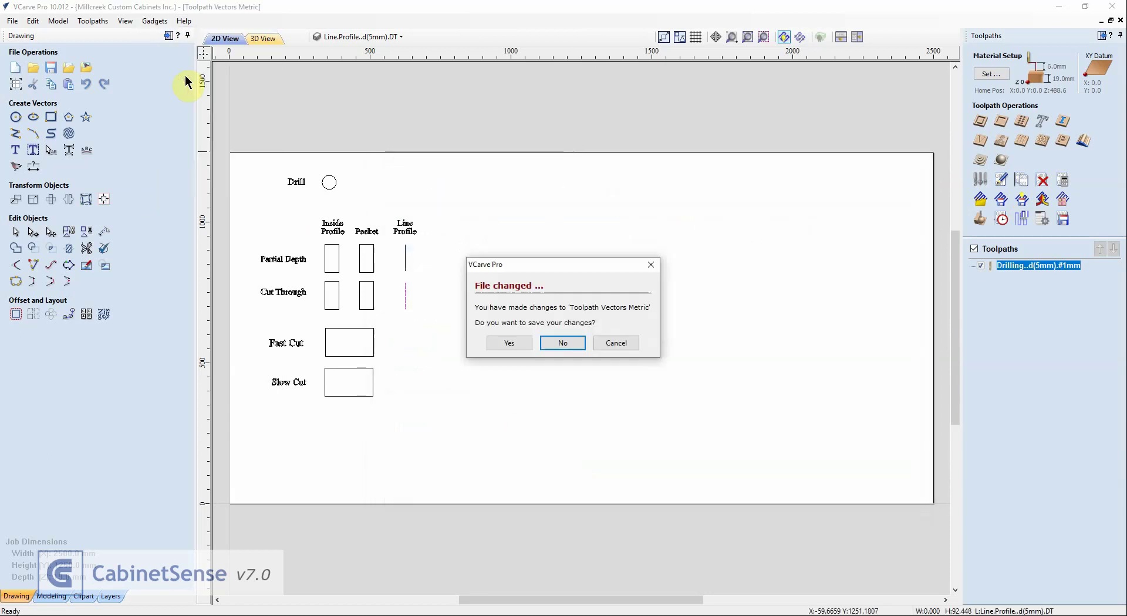
pyautogui.click(565, 345)
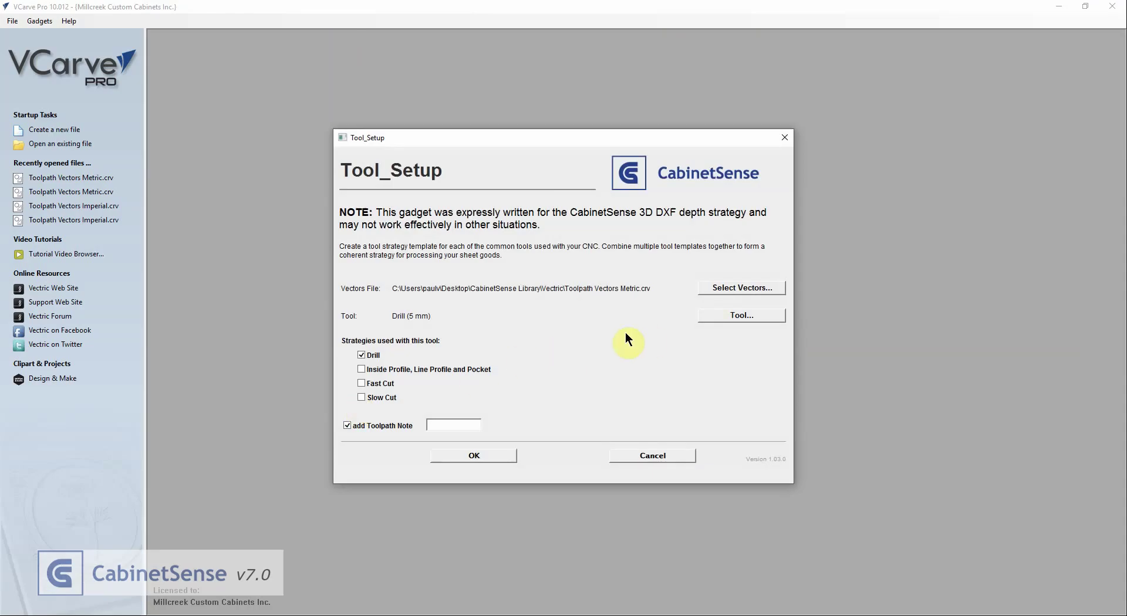
pyautogui.click(742, 316)
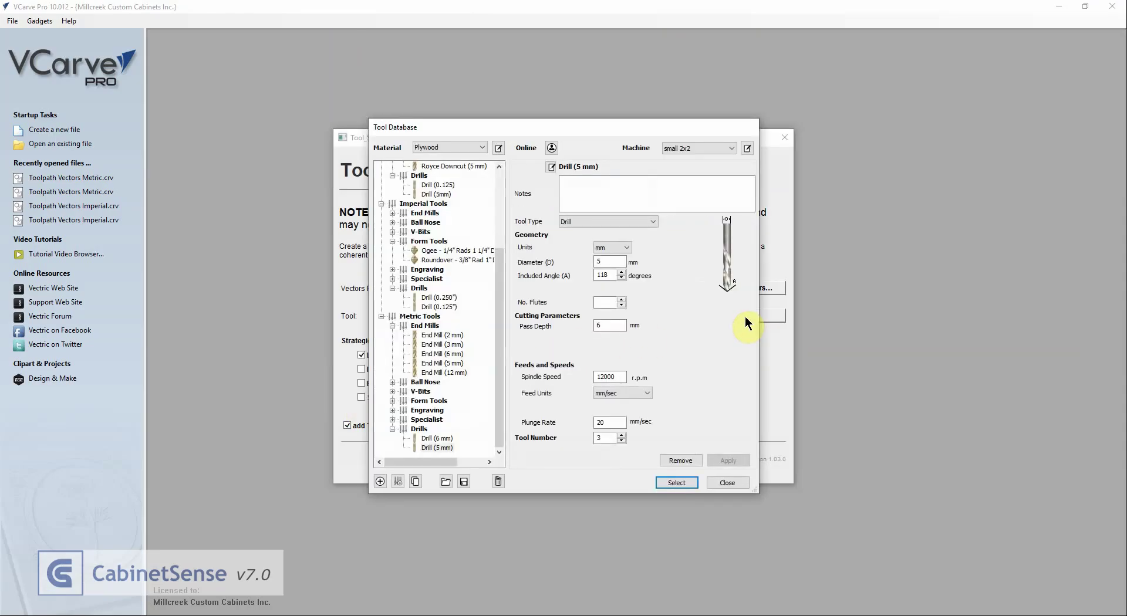
pyautogui.scroll(4, 440, 258)
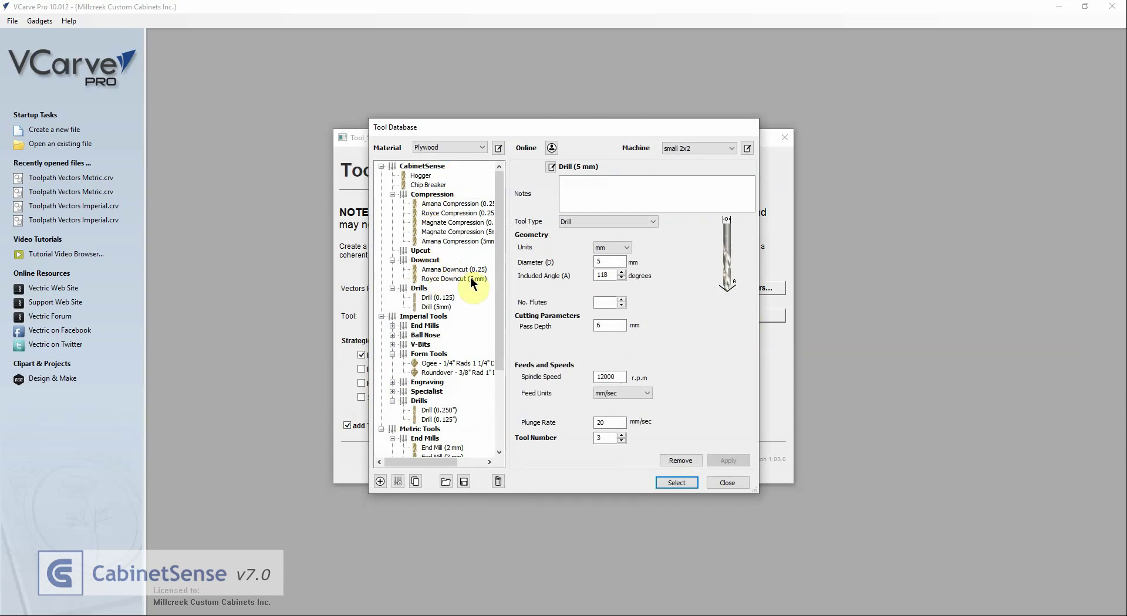
pyautogui.click(445, 270)
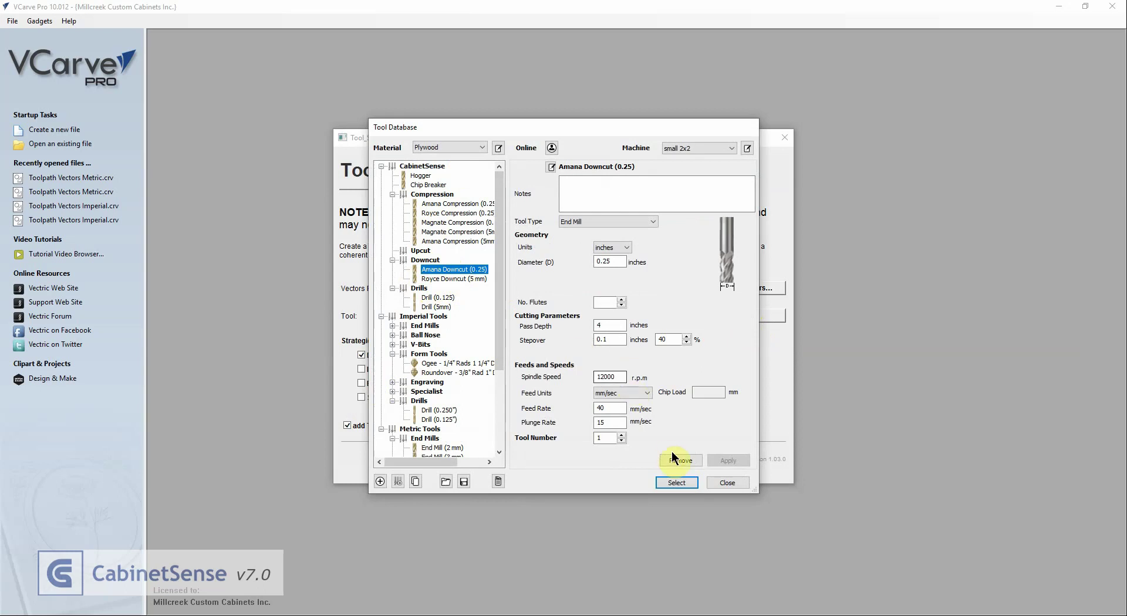
pyautogui.click(673, 483)
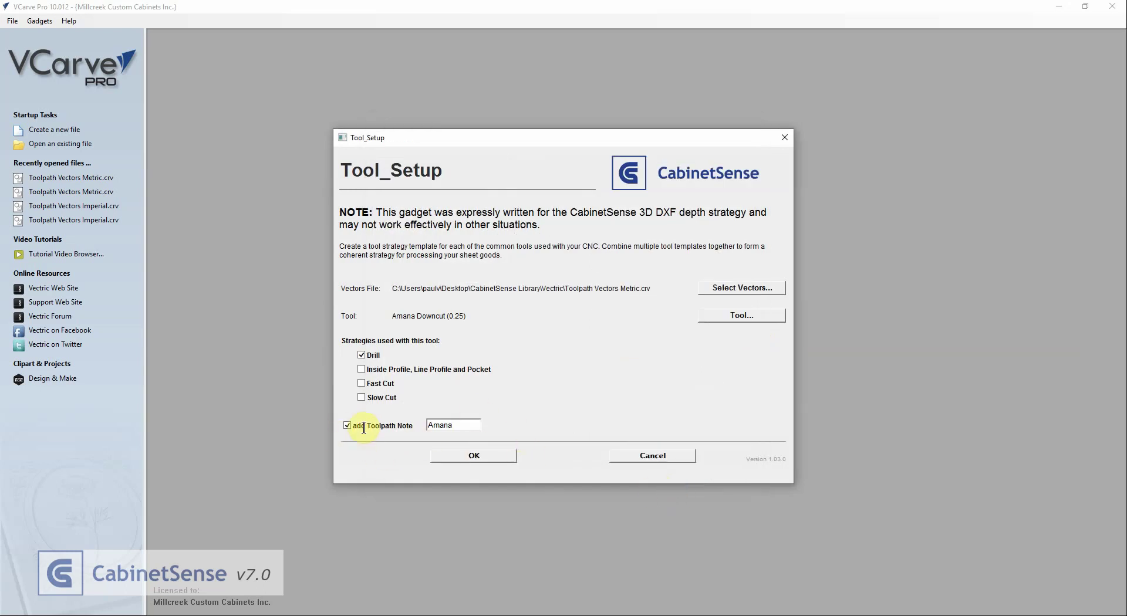
# Select the toolpath note and switch the strategy from Drill to Inside Profile, Line Profile and Pocket.
pyautogui.moveTo(452, 425); pyautogui.dragTo(413, 427)
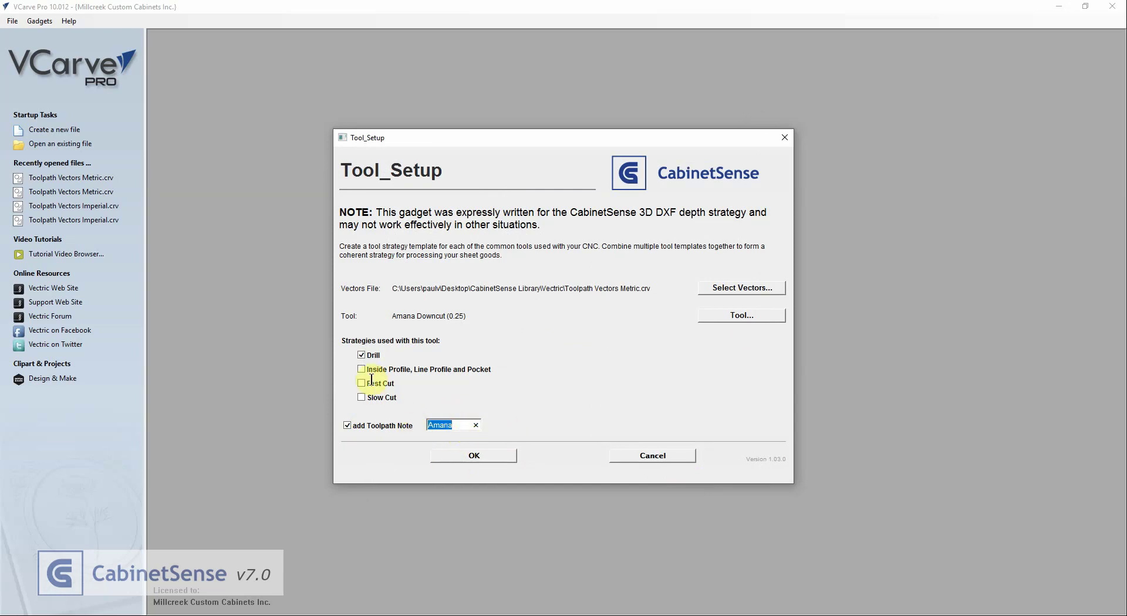
pyautogui.click(362, 356)
pyautogui.click(363, 369)
# Generate the six Amana toolpaths, save them as template 'Downcut 0.25 Amana', and relaunch Tool Setup.
pyautogui.click(474, 456)
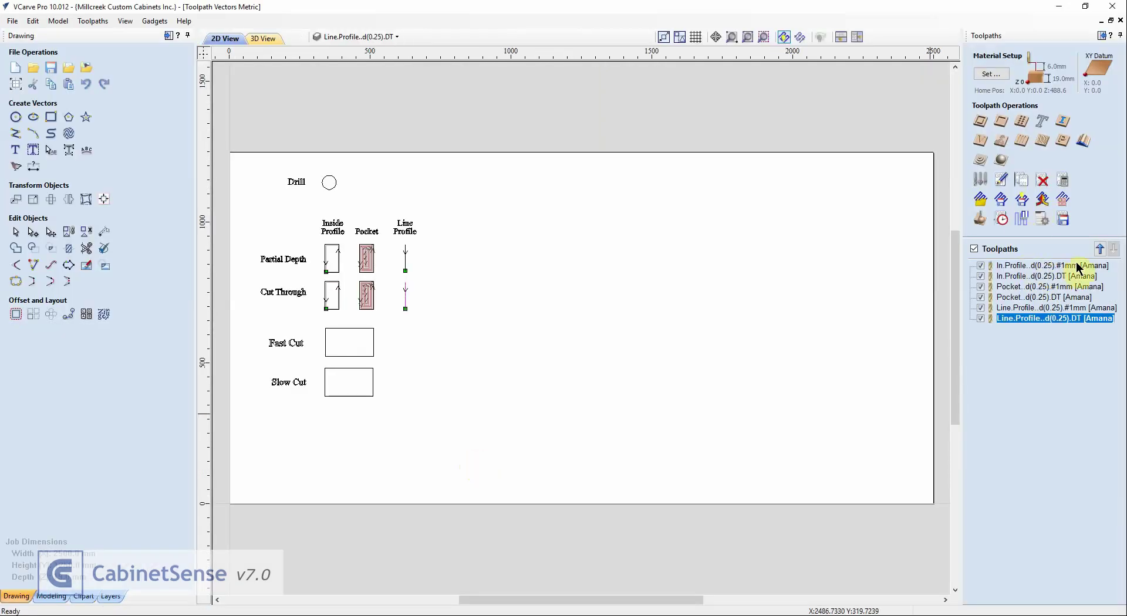
pyautogui.moveTo(1034, 318)
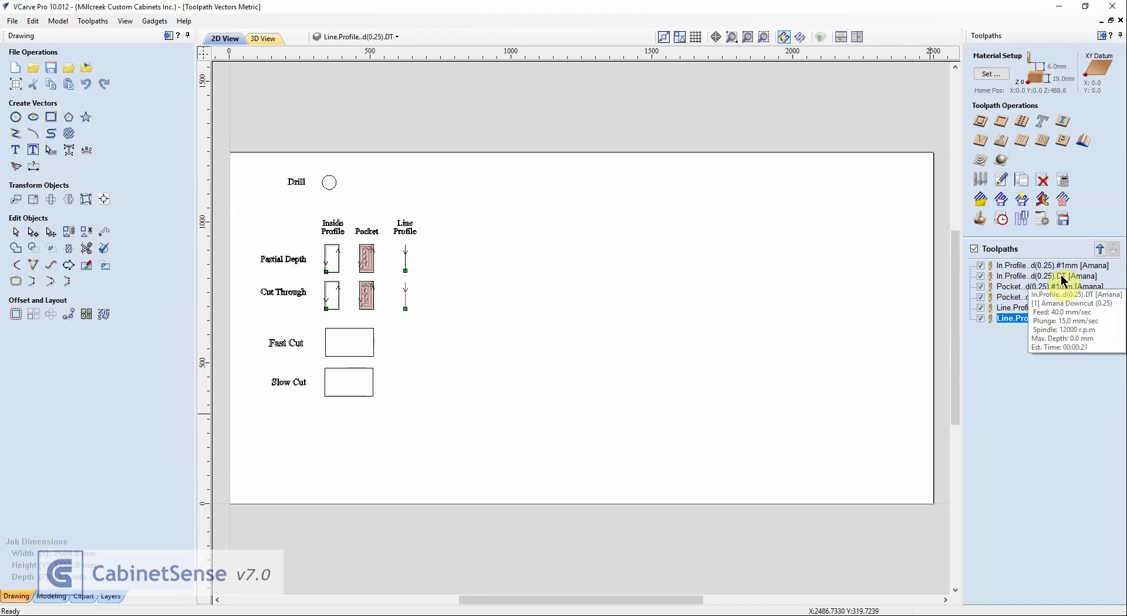
pyautogui.click(1022, 198)
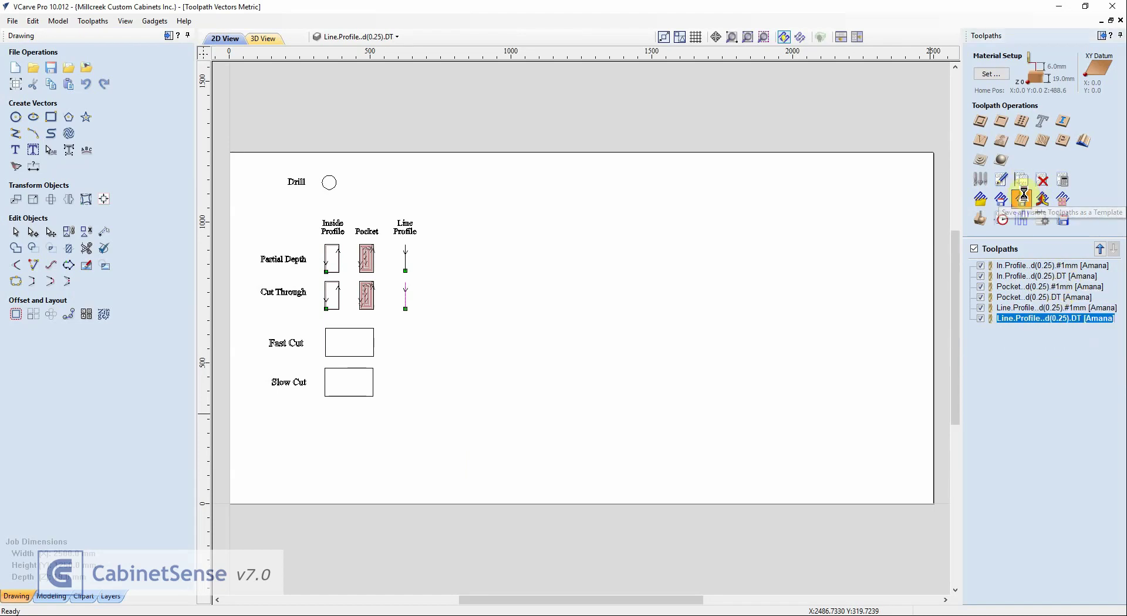
pyautogui.press('BackSpace')
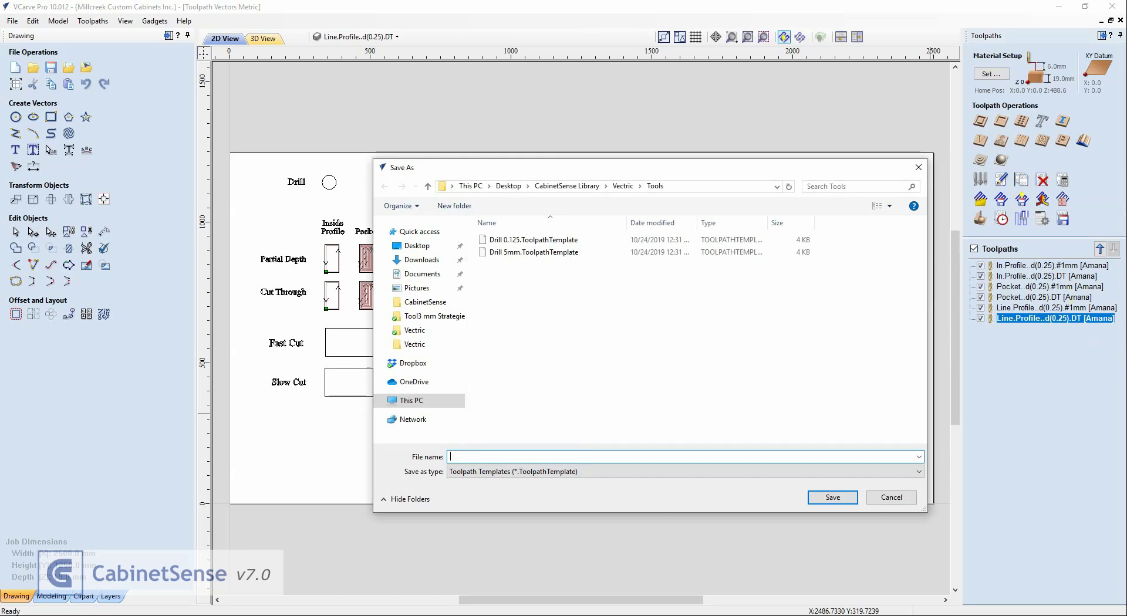
pyautogui.write('Downcut')
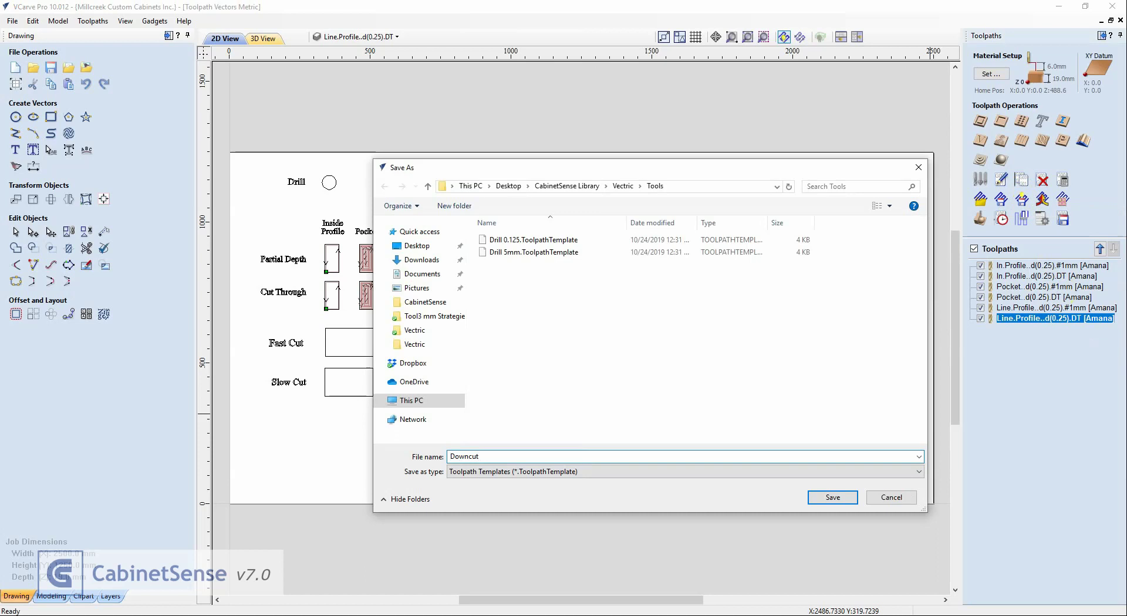
pyautogui.write(' 0.25 Amana')
pyautogui.click(832, 497)
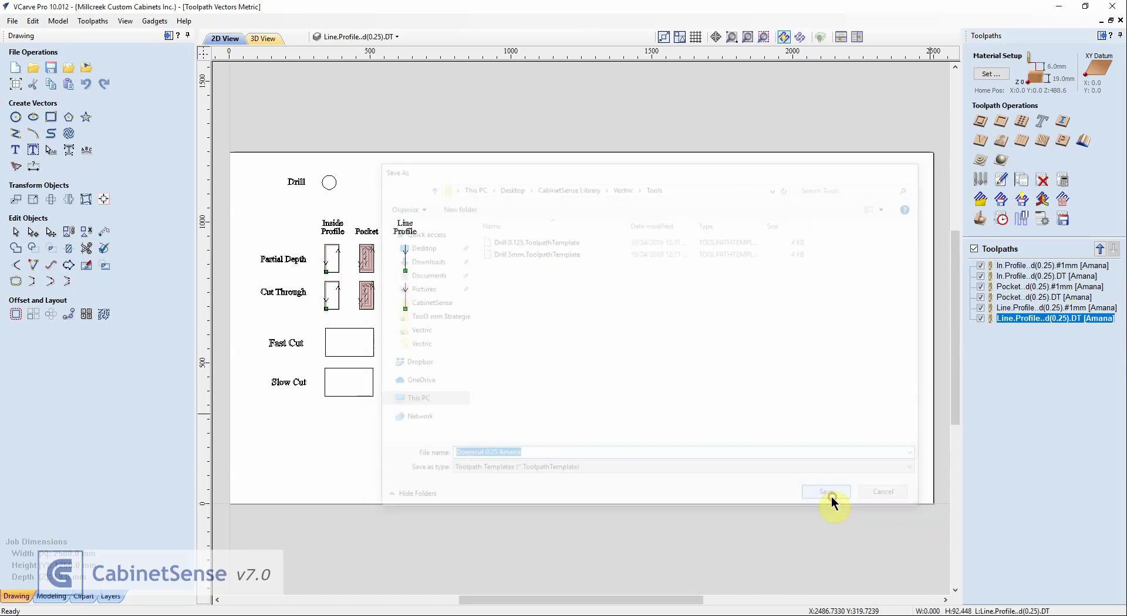
pyautogui.click(144, 22)
pyautogui.click(190, 76)
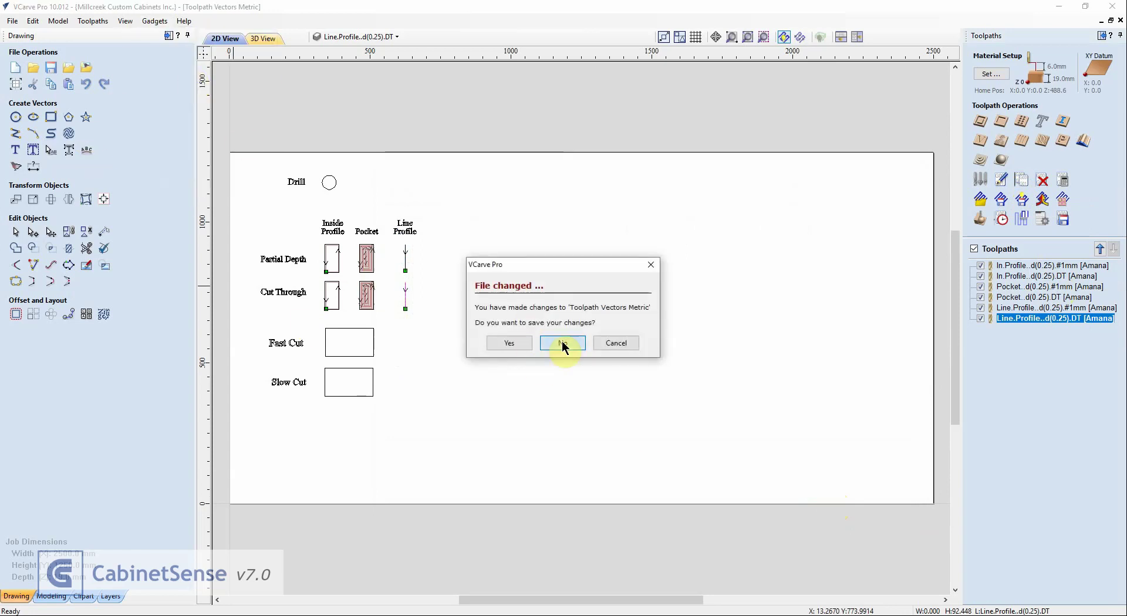
# Discard changes to the vectors file and select the Royce Compression (0.25) tool.
pyautogui.click(561, 342)
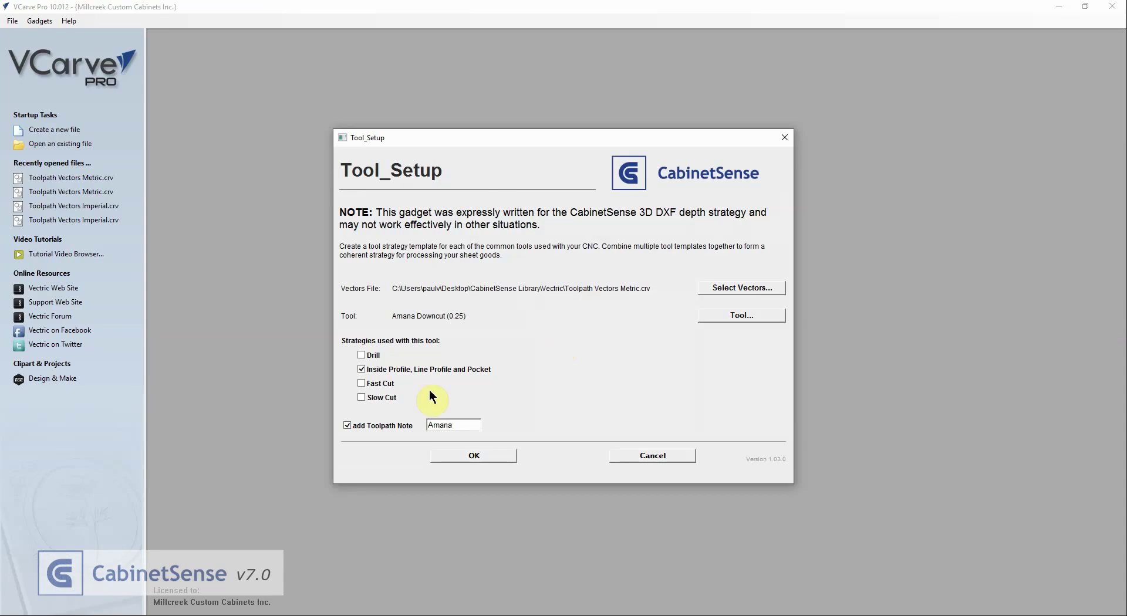
pyautogui.click(705, 316)
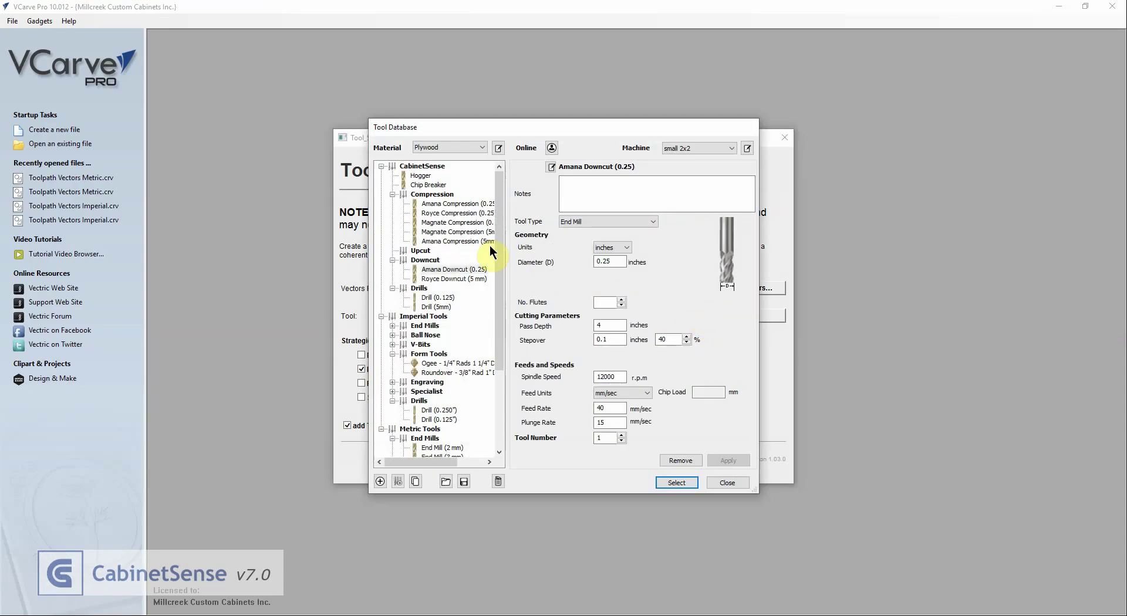
pyautogui.click(457, 213)
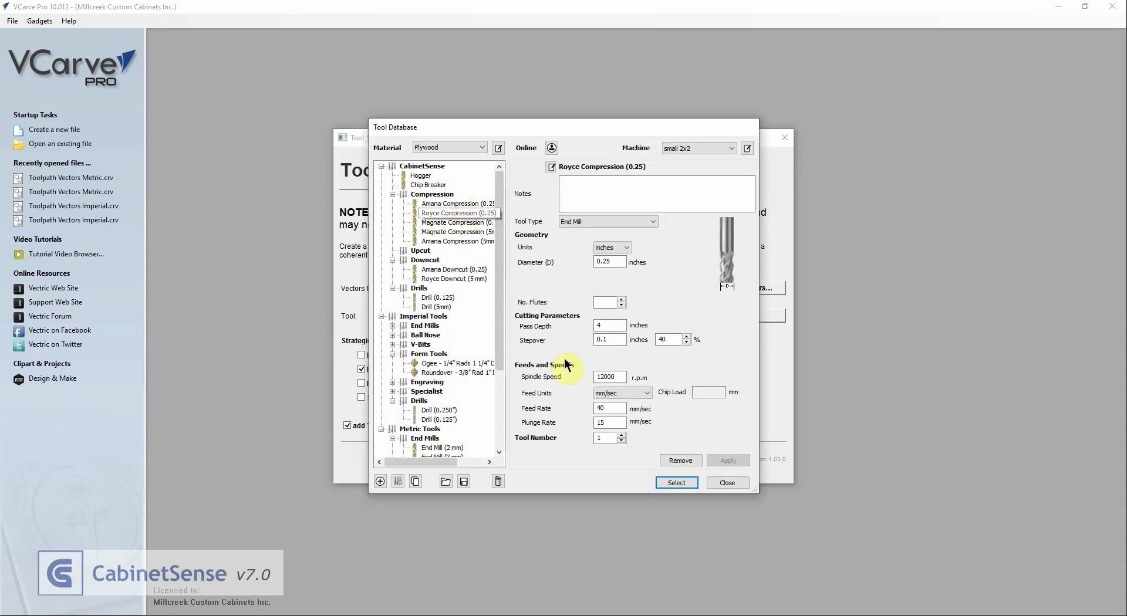
pyautogui.click(669, 482)
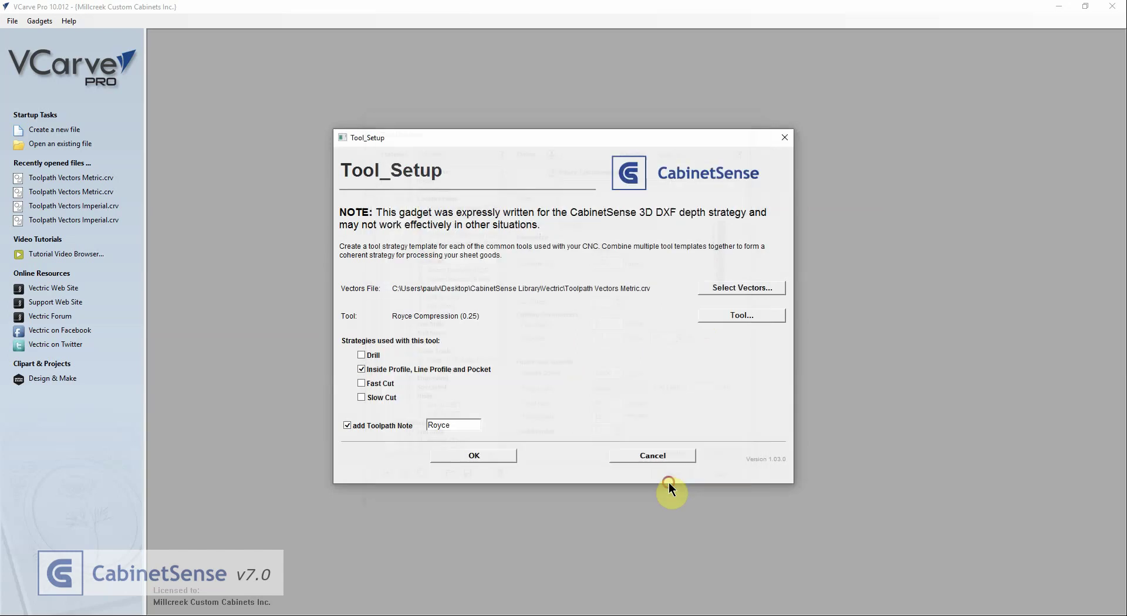
# Enable Fast Cut and Slow Cut, disable Inside Profile, and generate the Royce toolpaths.
pyautogui.click(360, 383)
pyautogui.click(360, 397)
pyautogui.click(362, 370)
pyautogui.click(487, 459)
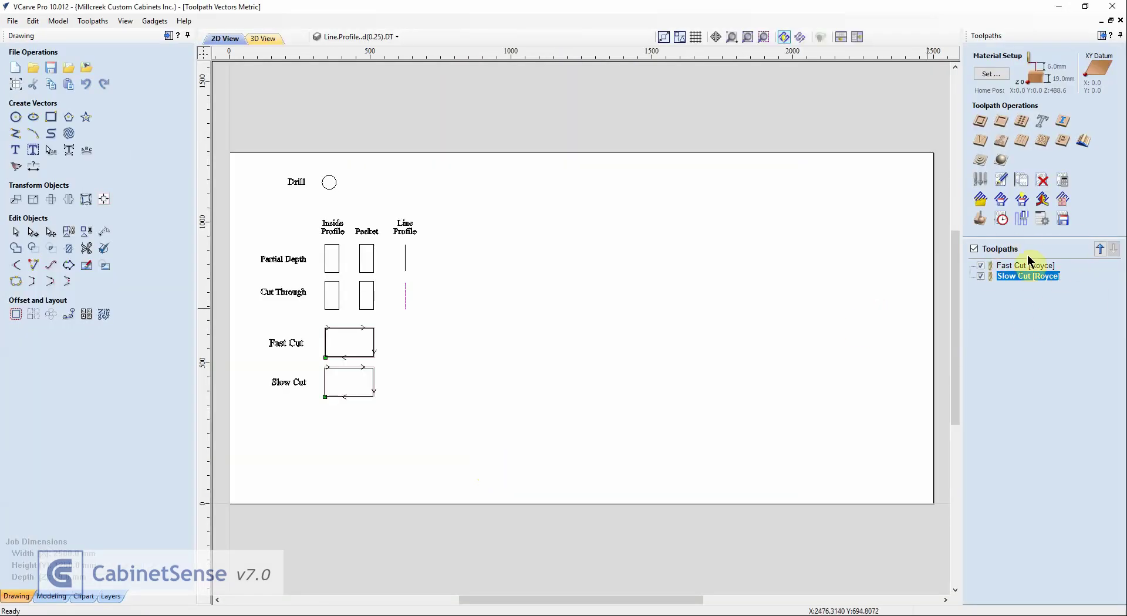
# Save the Royce toolpaths as the template 'Compression 0.25 Royce'.
pyautogui.click(1022, 200)
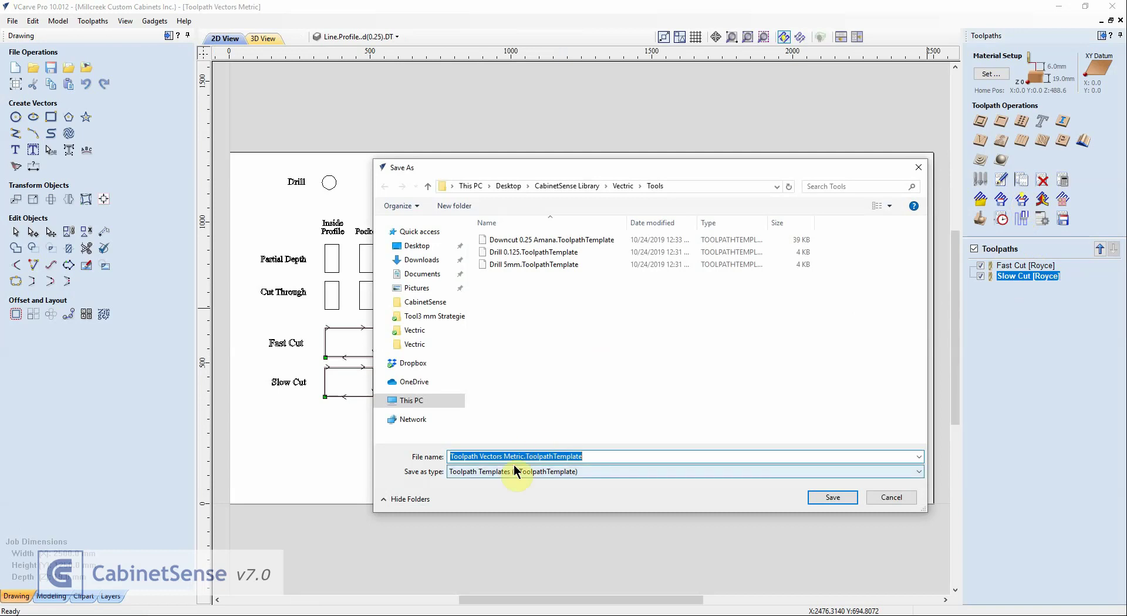
pyautogui.write('Comp')
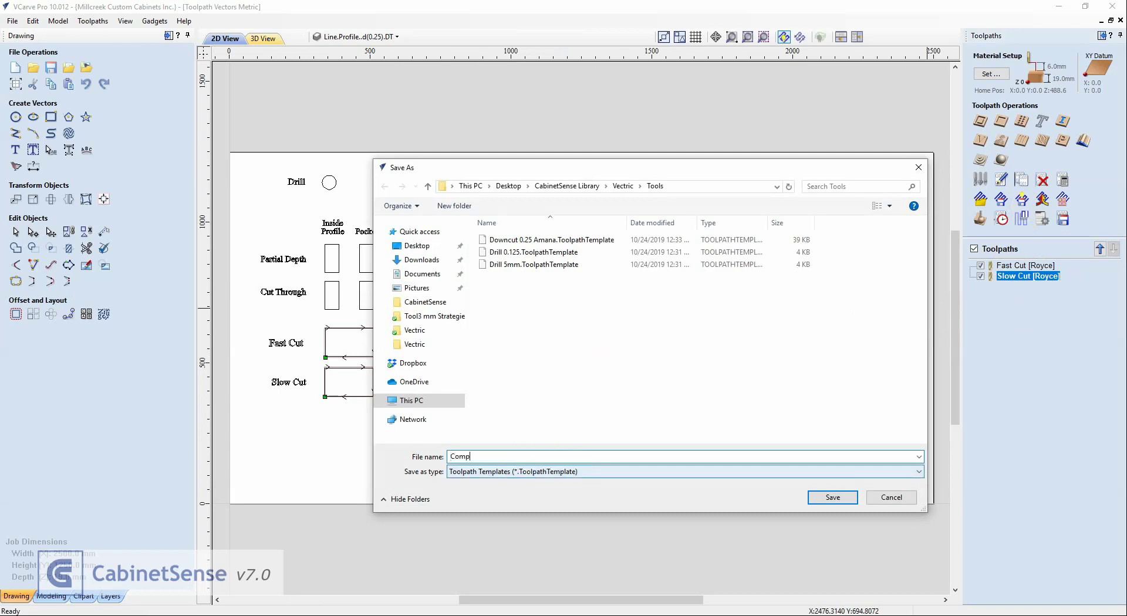
pyautogui.write('ression')
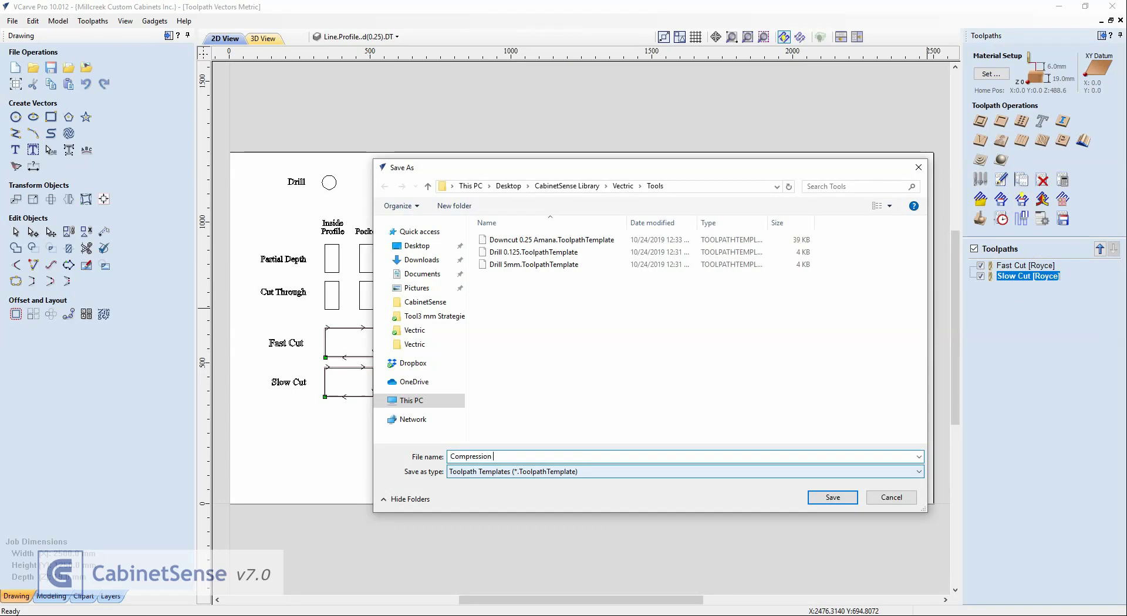
pyautogui.write(' -')
pyautogui.write('0.25')
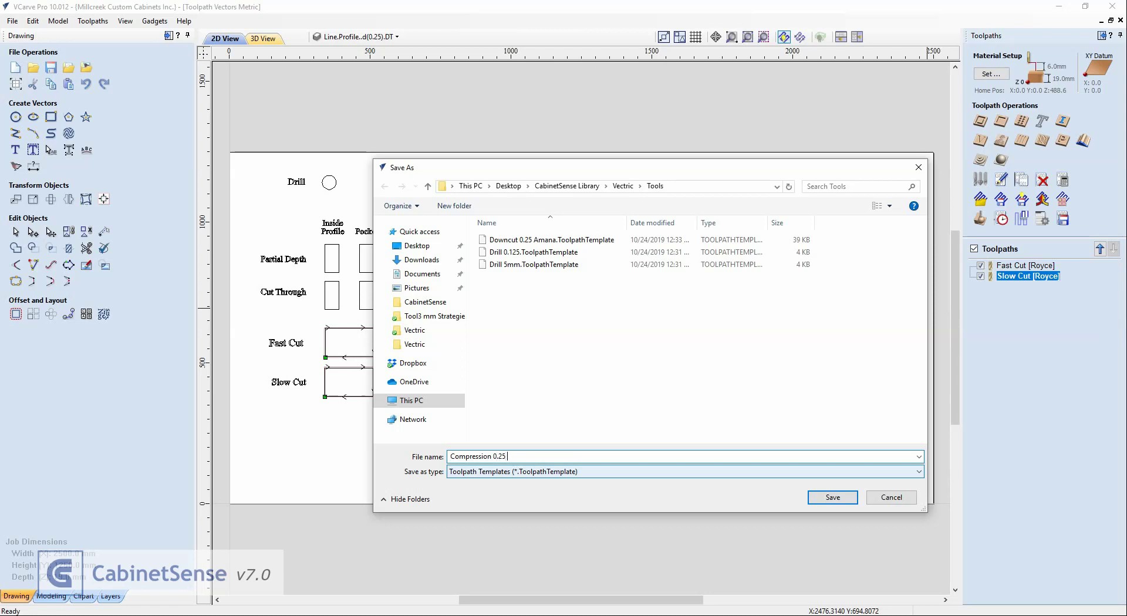
pyautogui.write(' Ama')
pyautogui.press('BackSpace')
pyautogui.press('BackSpace')
pyautogui.press('BackSpace')
pyautogui.write('Royce')
pyautogui.press('Return')
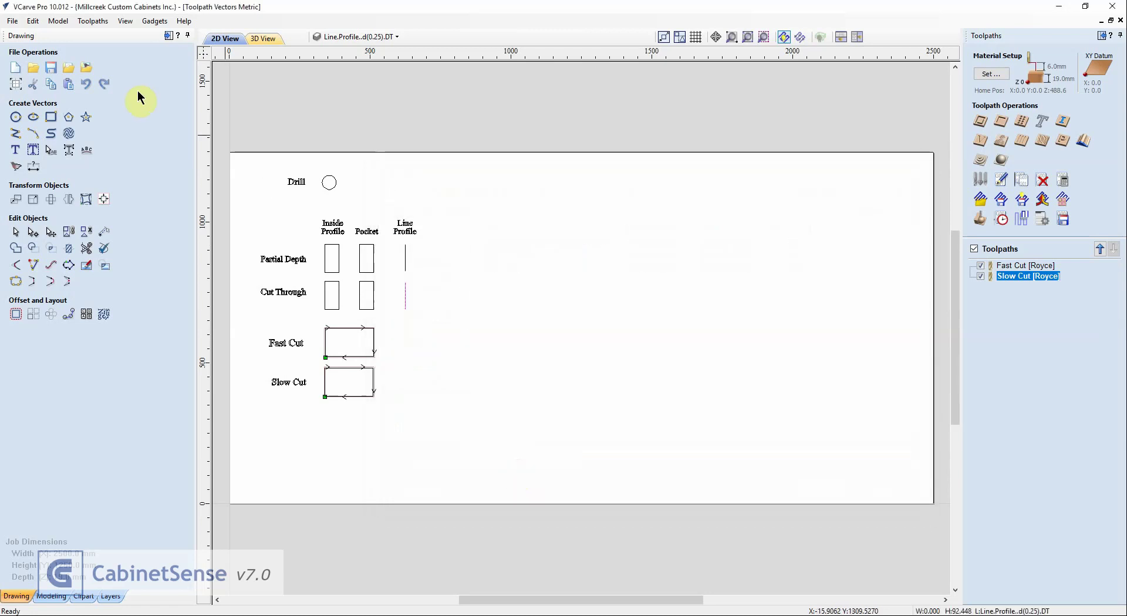
# Relaunch CabinetSense Tool Setup, discarding changes to the vectors file.
pyautogui.click(158, 22)
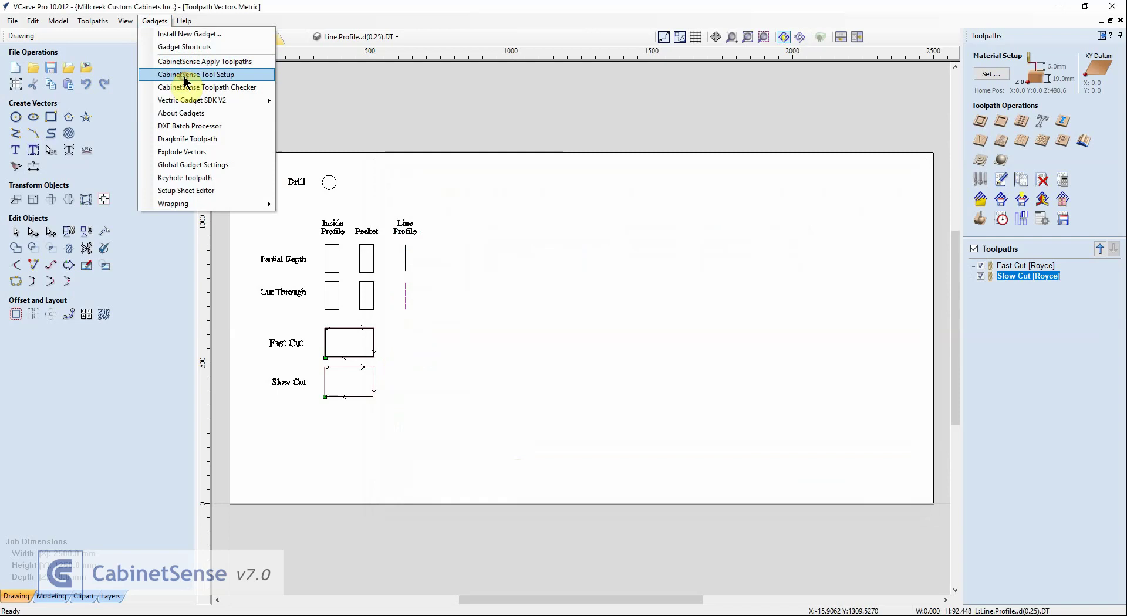
pyautogui.click(184, 77)
pyautogui.click(570, 342)
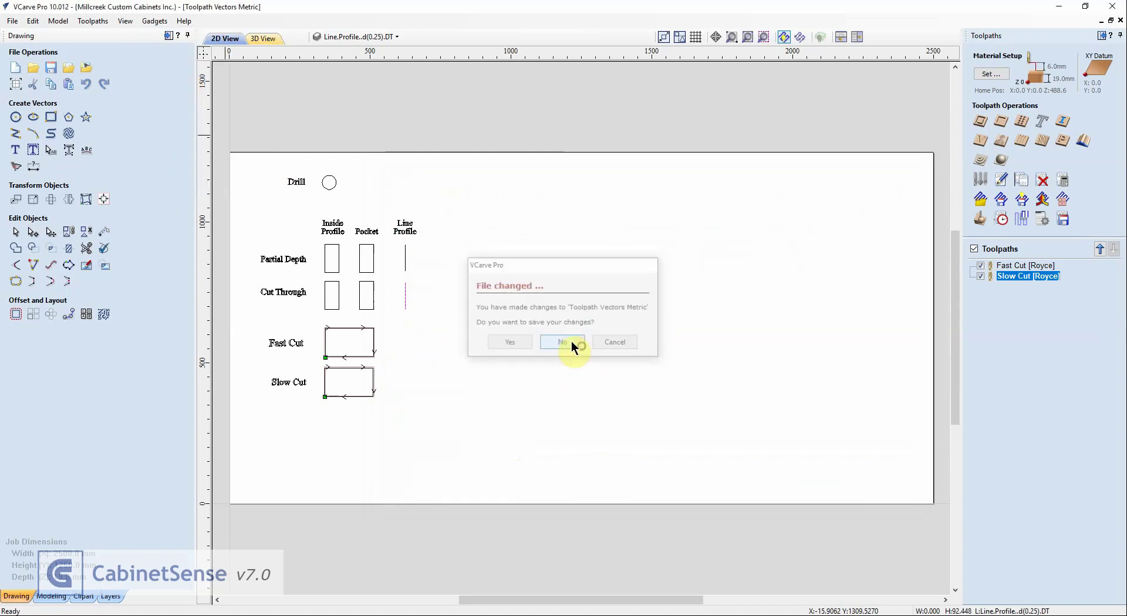
# Select the Hogger tool, add 'Hogger' as the toolpath note, and generate Fast Cut and Slow Cut toolpaths.
pyautogui.click(717, 318)
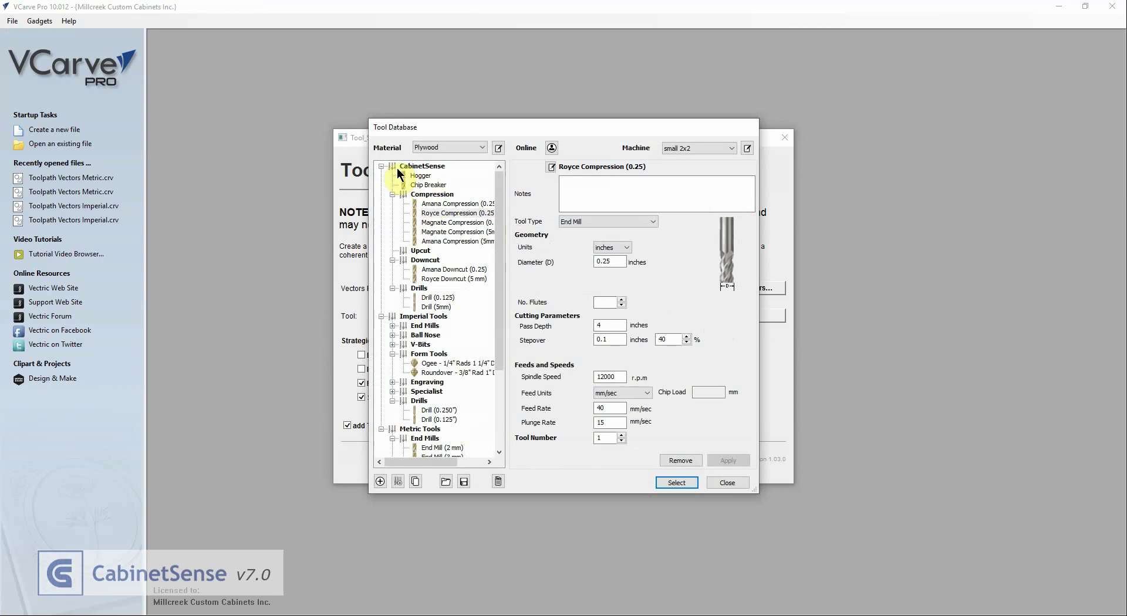
pyautogui.click(420, 176)
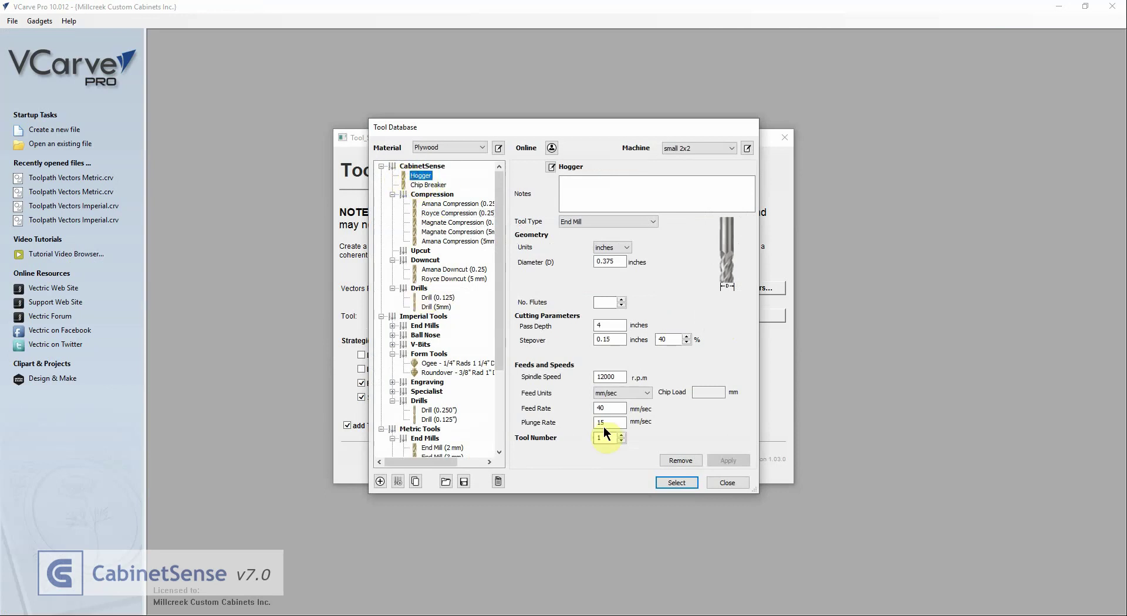
pyautogui.click(672, 483)
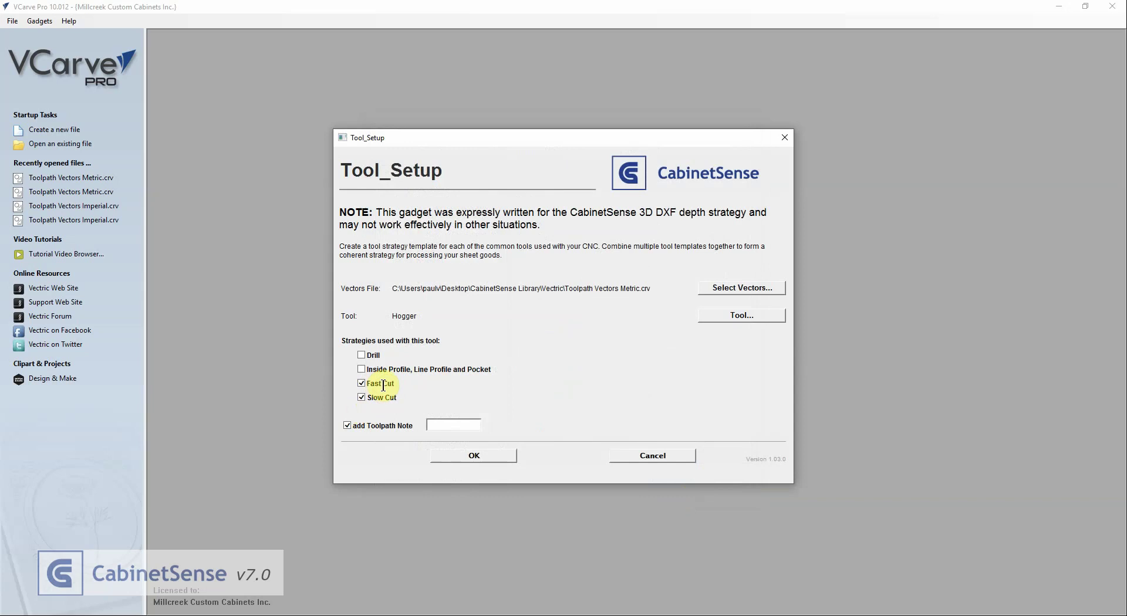
pyautogui.click(456, 424)
pyautogui.write('Hogger')
pyautogui.click(485, 458)
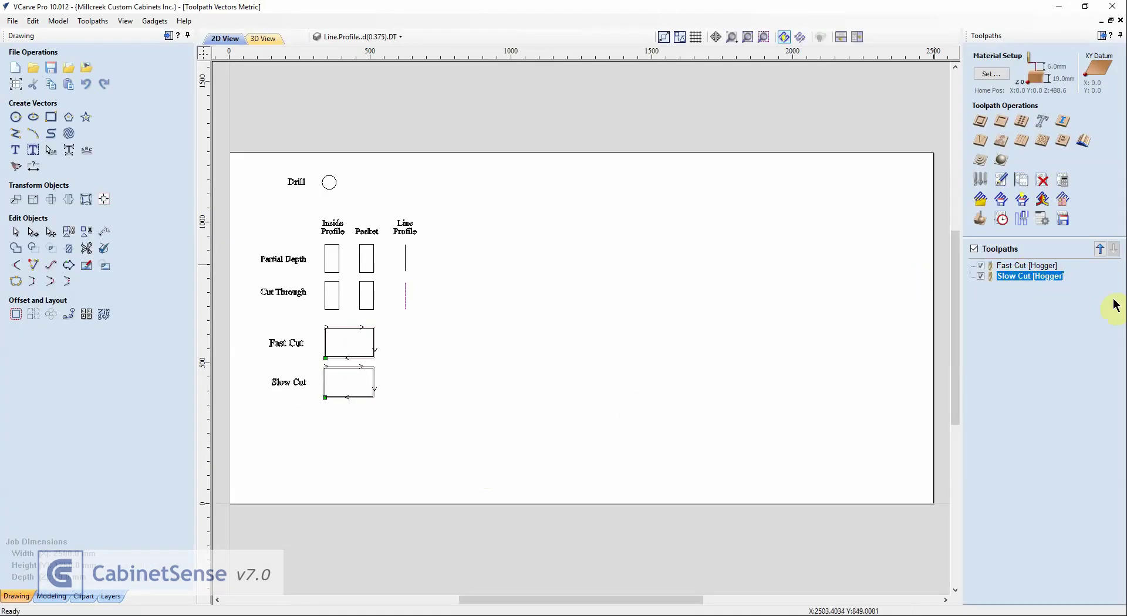
# Save the Hogger toolpaths as the template 'Hogger' and start a new job.
pyautogui.moveTo(1045, 278)
pyautogui.click(1022, 201)
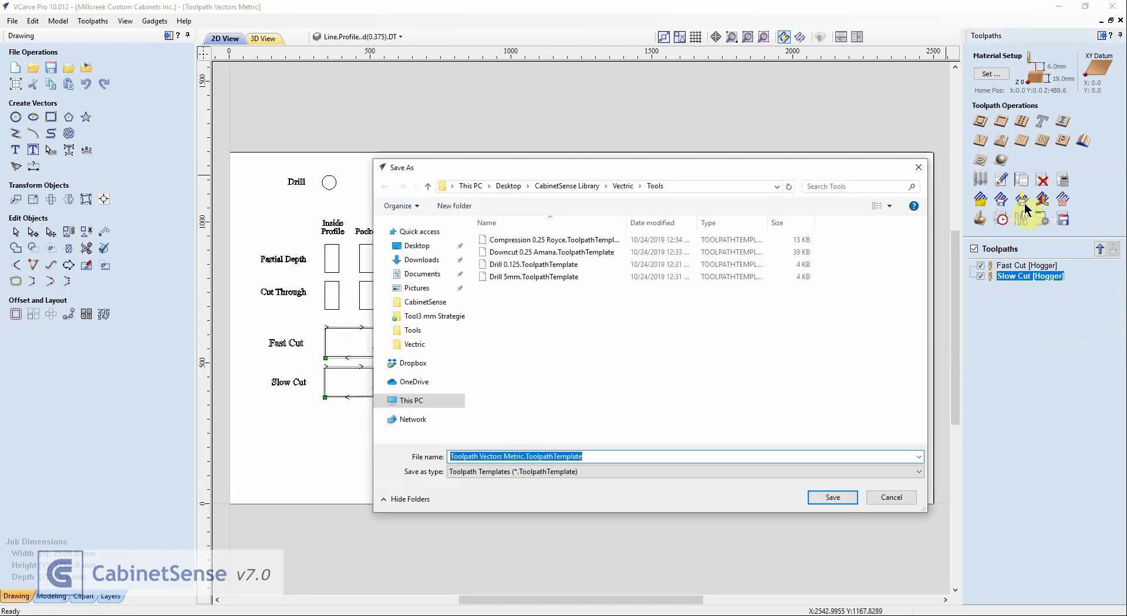
pyautogui.write('Ho')
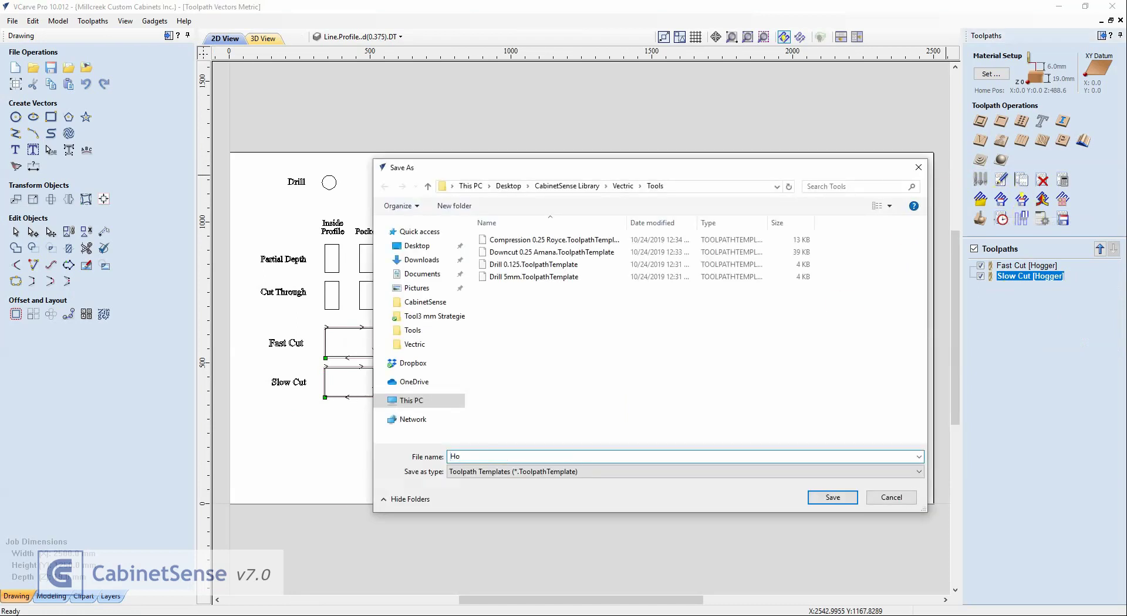
pyautogui.write('gger')
pyautogui.press('Return')
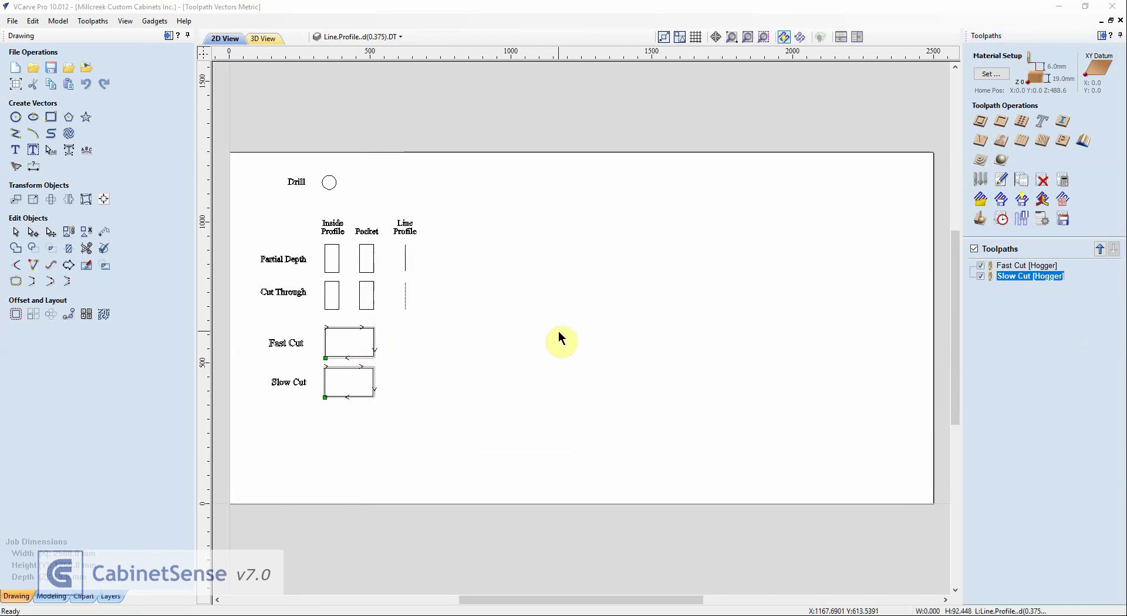
pyautogui.click(17, 69)
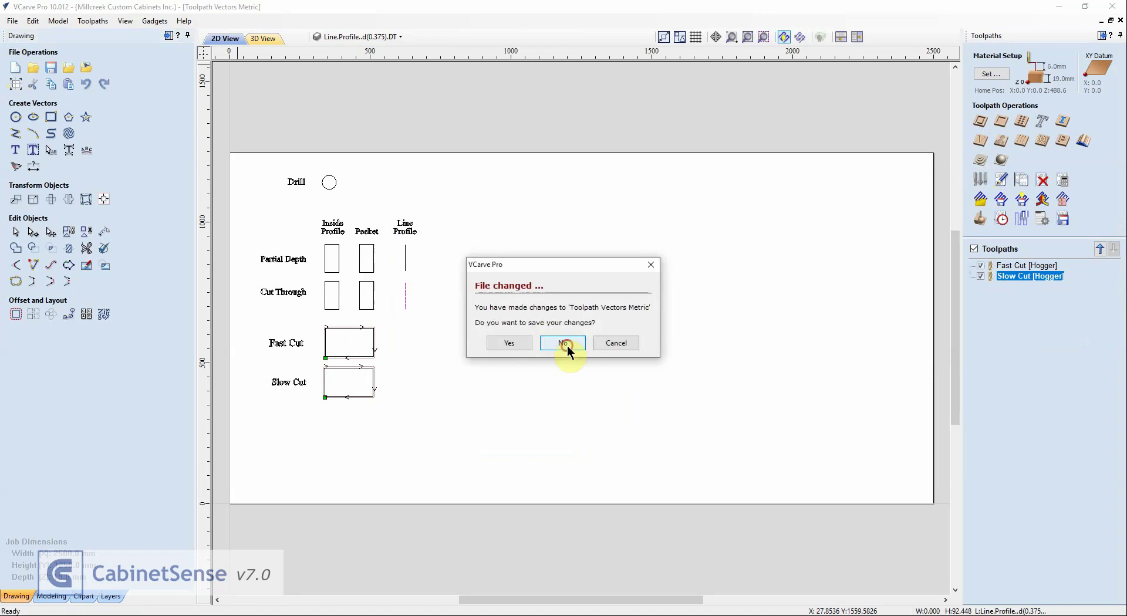
# Create a default-size job and batch-import the DXF parts from the SG_csCarcass_16.0 folder.
pyautogui.click(563, 344)
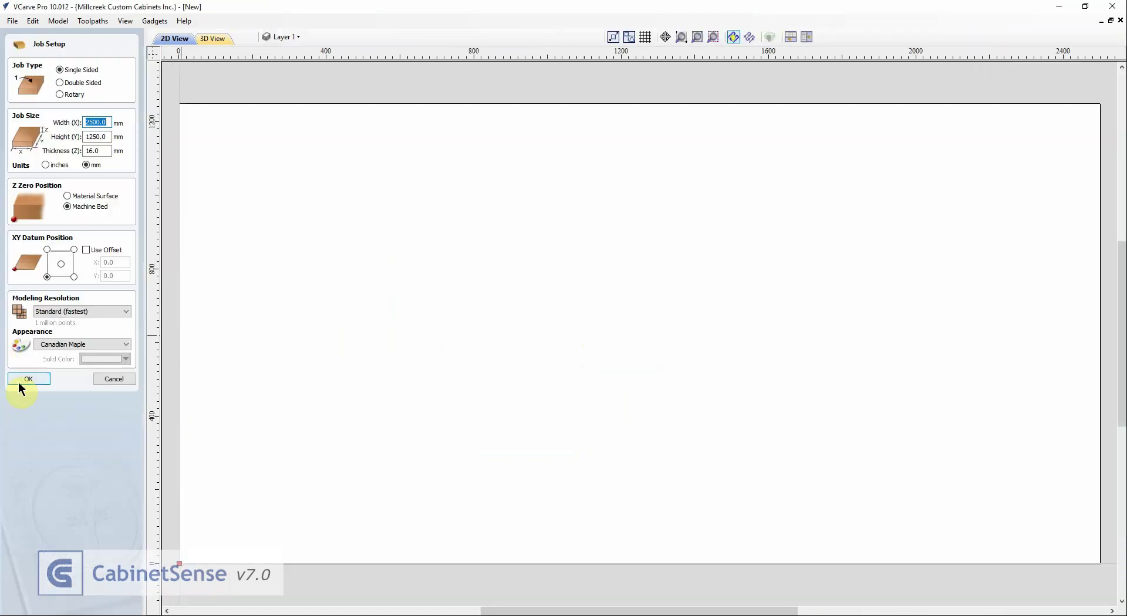
pyautogui.click(19, 381)
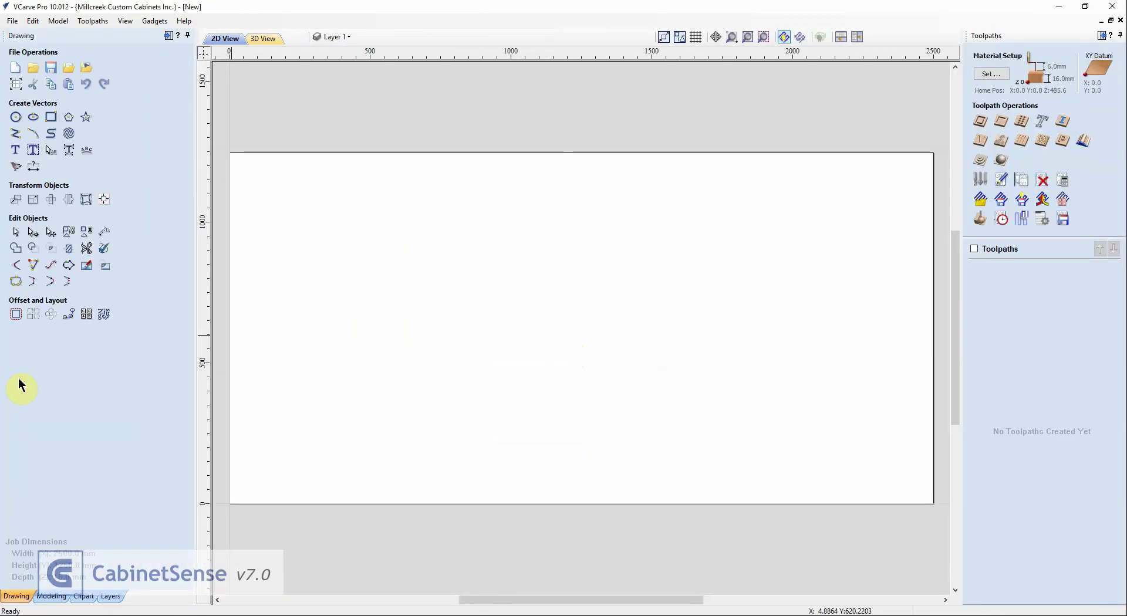
pyautogui.click(156, 24)
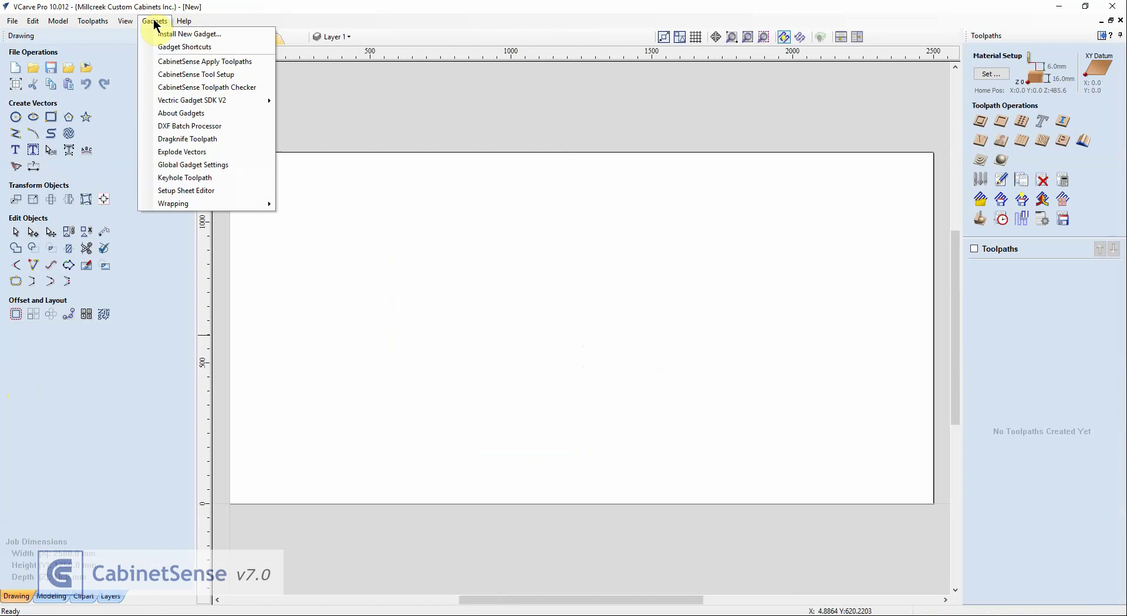
pyautogui.click(179, 126)
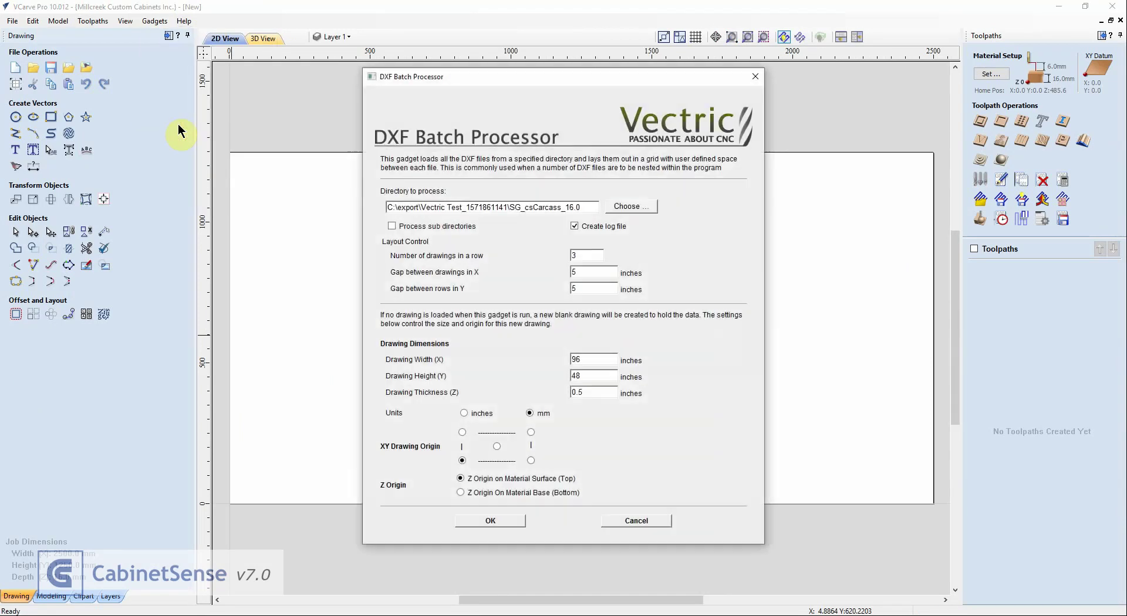
pyautogui.click(625, 206)
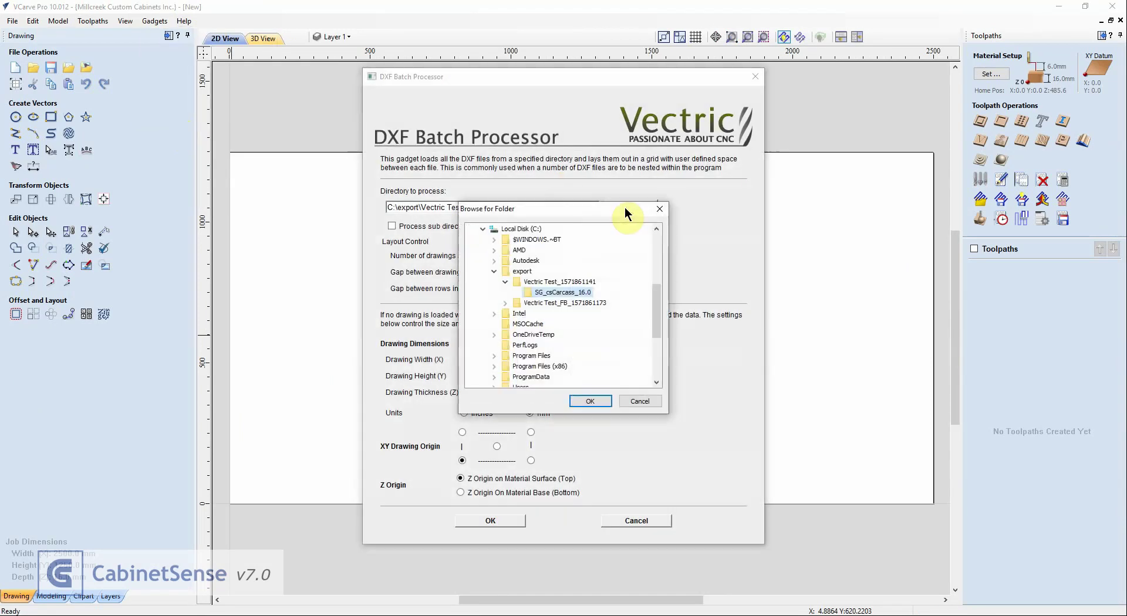
pyautogui.click(558, 292)
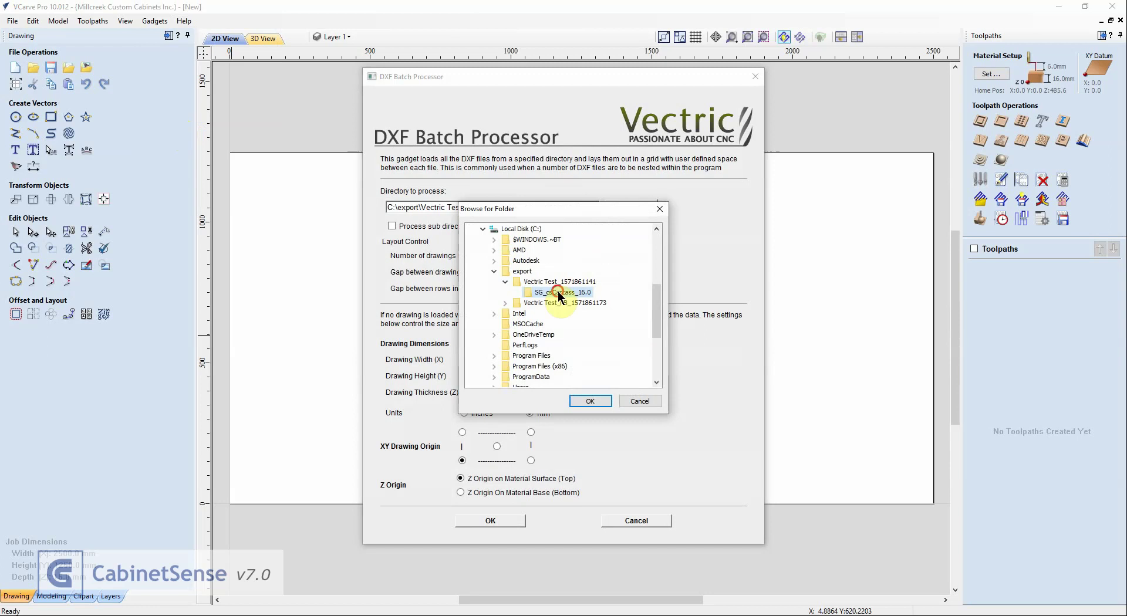
pyautogui.click(590, 401)
pyautogui.click(499, 521)
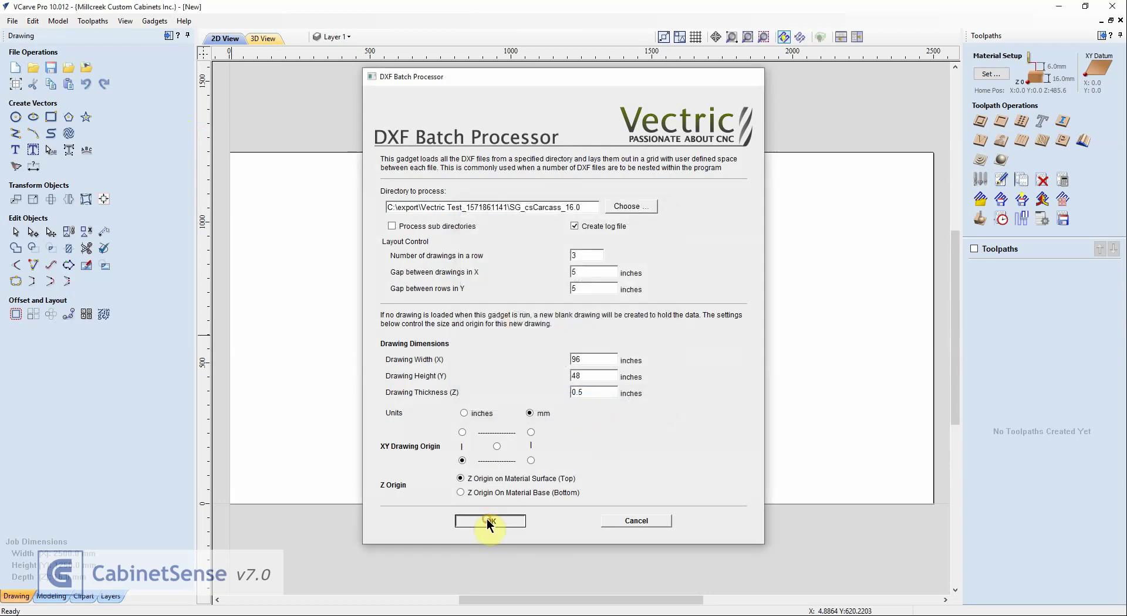
# Dismiss the files-processed message, zoom to see all parts, and show the layer list.
pyautogui.click(562, 327)
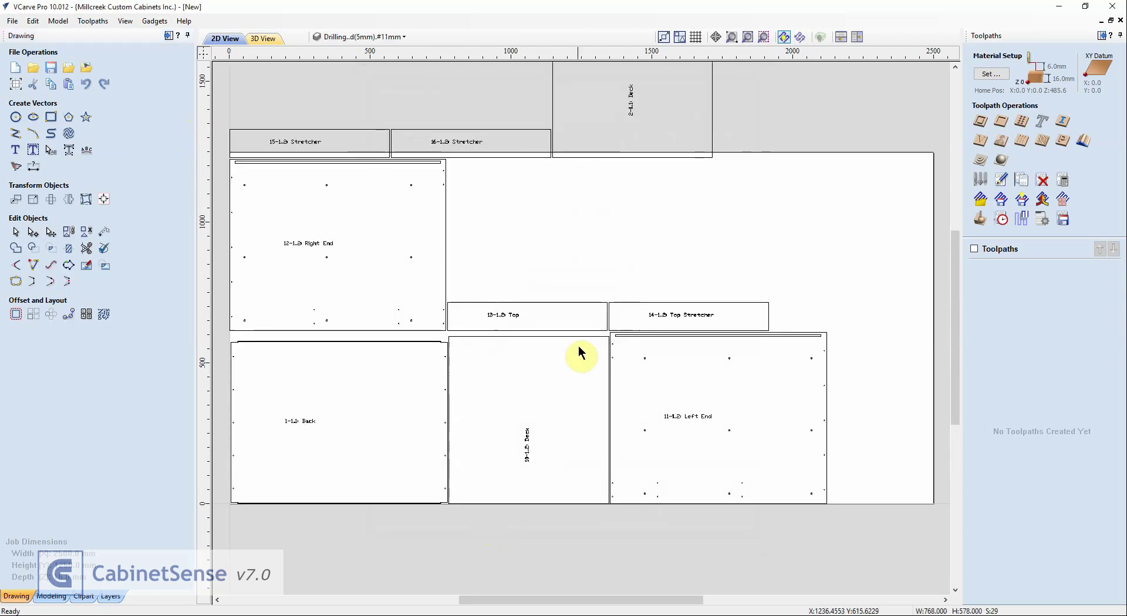
pyautogui.scroll(-3, 579, 346)
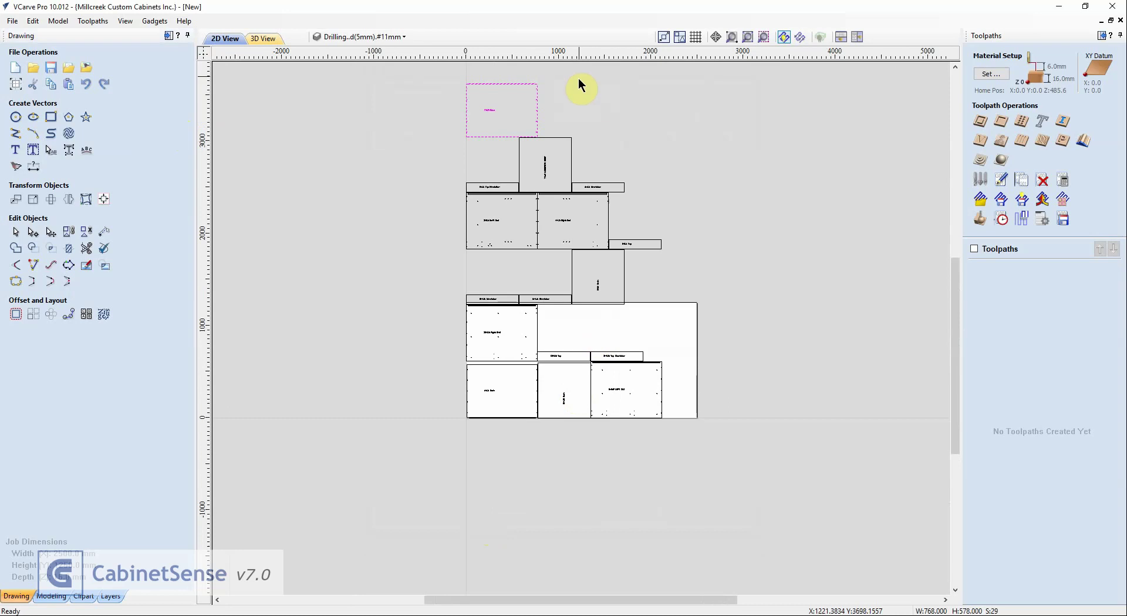
pyautogui.scroll(1, 579, 79)
pyautogui.click(111, 597)
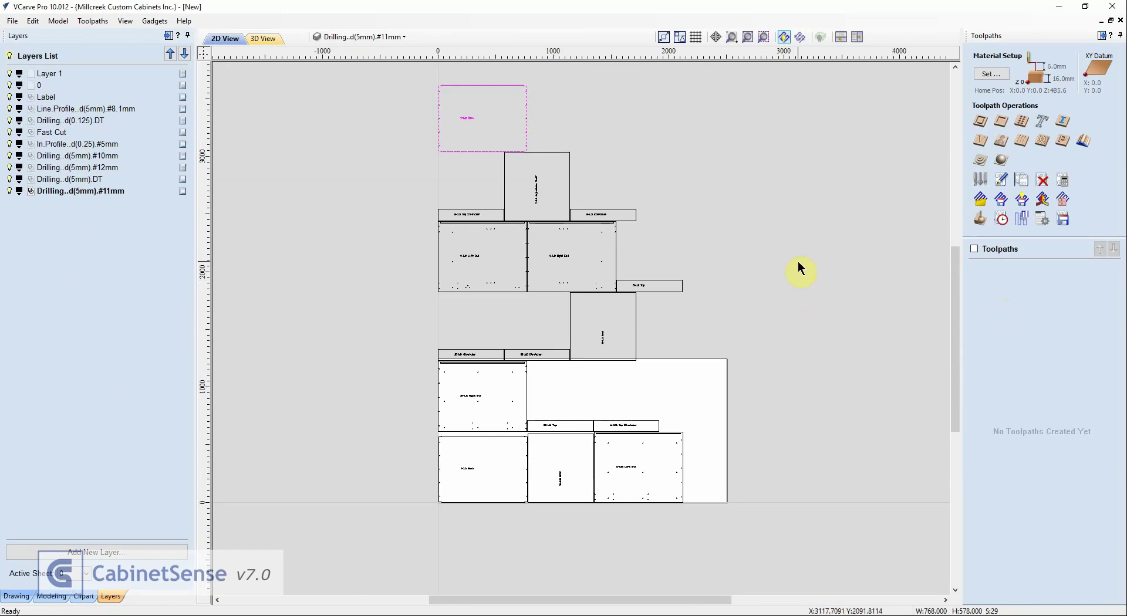
# Run CabinetSense Toolpath Checker and assign the Downcut 5mm Royce template to the first layer.
pyautogui.click(155, 20)
pyautogui.click(168, 88)
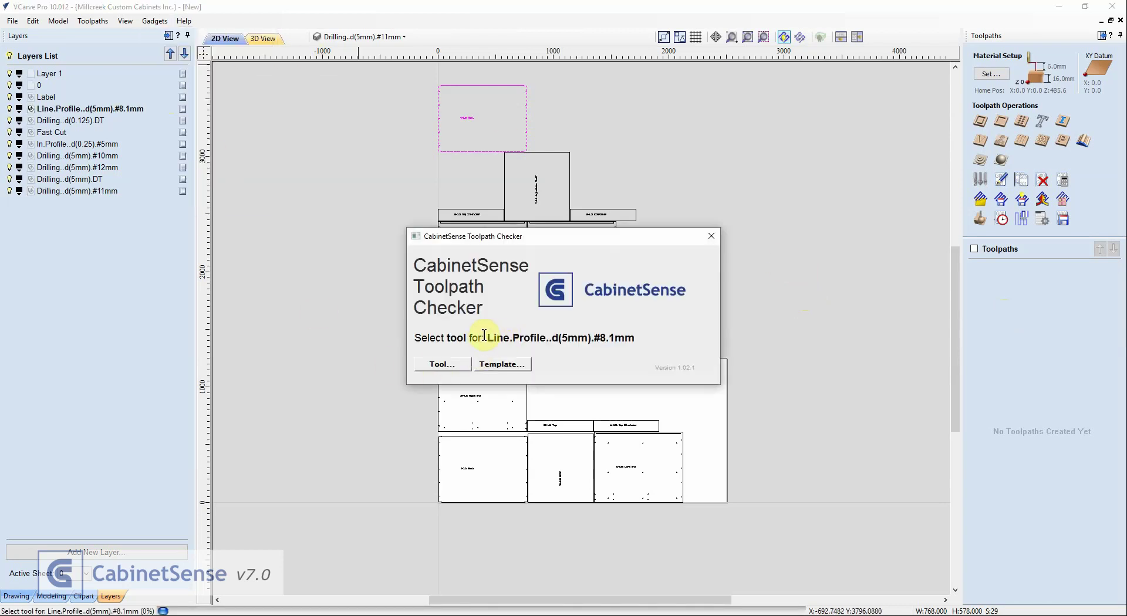
pyautogui.moveTo(487, 339); pyautogui.dragTo(588, 334)
pyautogui.click(486, 364)
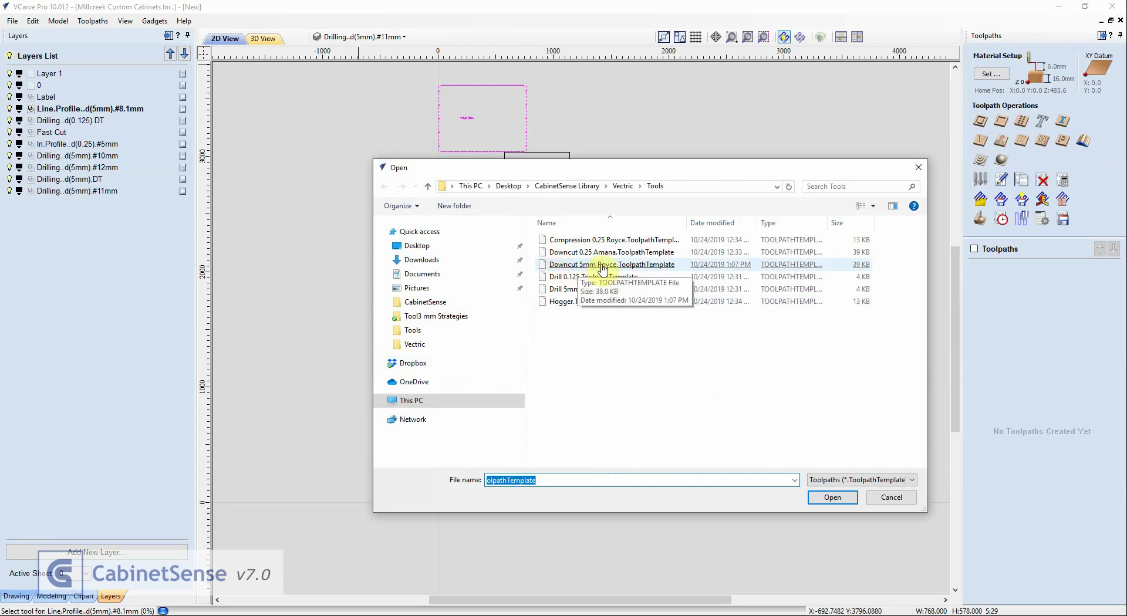
pyautogui.doubleClick(603, 267)
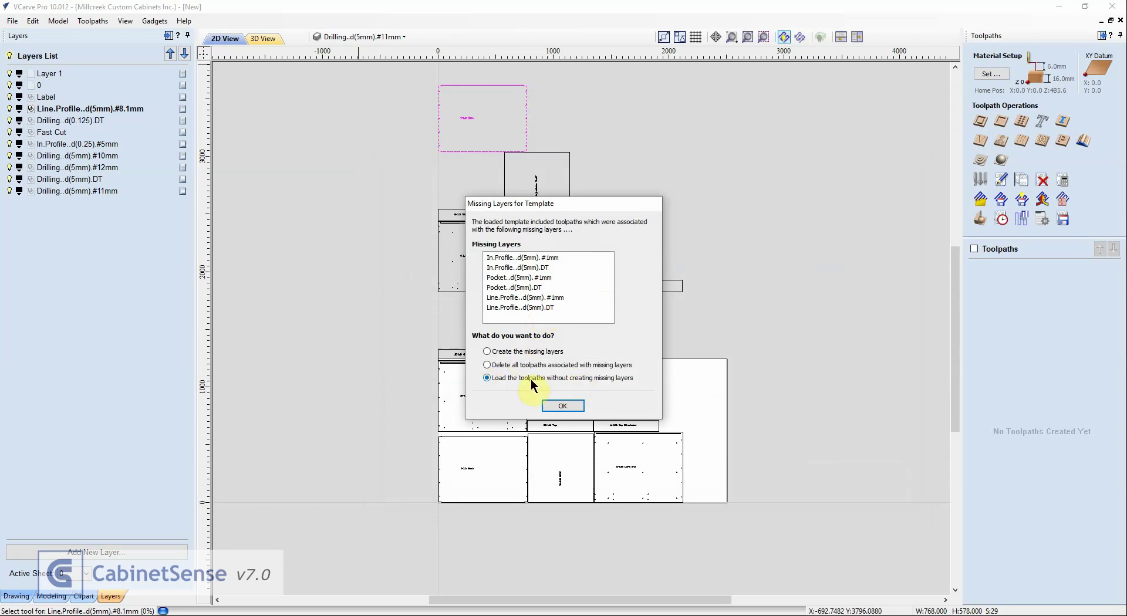
pyautogui.click(567, 406)
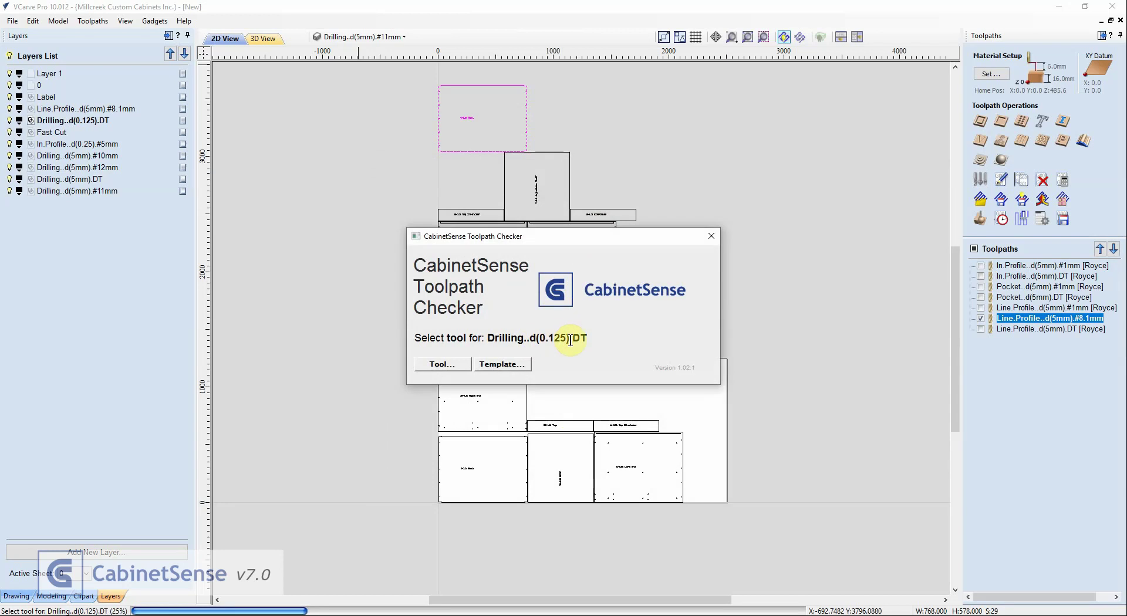
# Assign the Drill 0.125 template to Drilling d(0.125).DT and the Hogger template to Fast Cut.
pyautogui.click(502, 365)
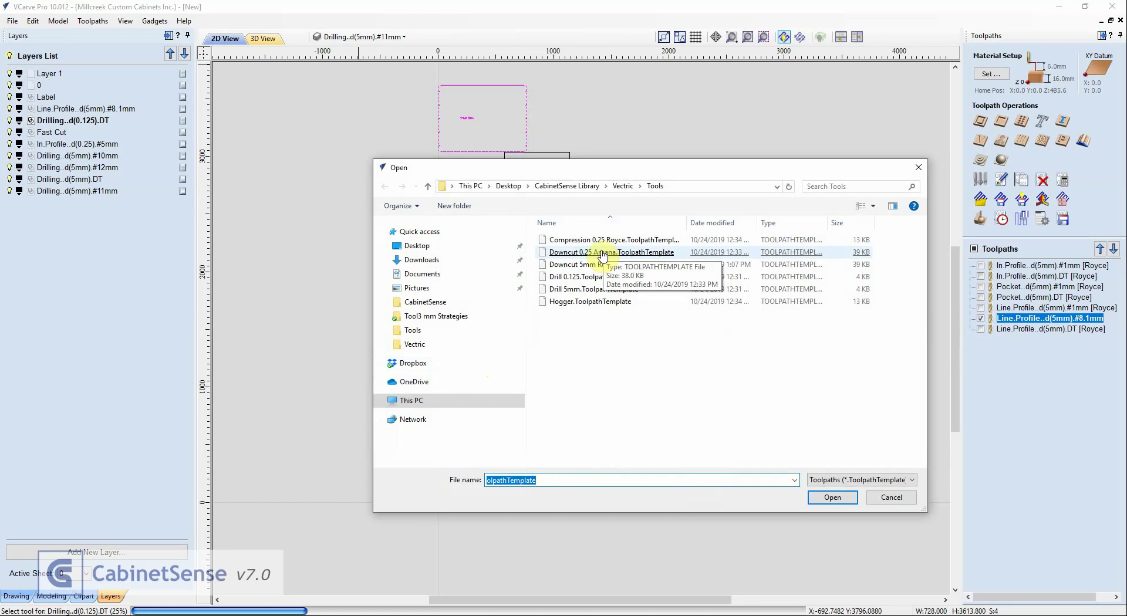
pyautogui.doubleClick(588, 278)
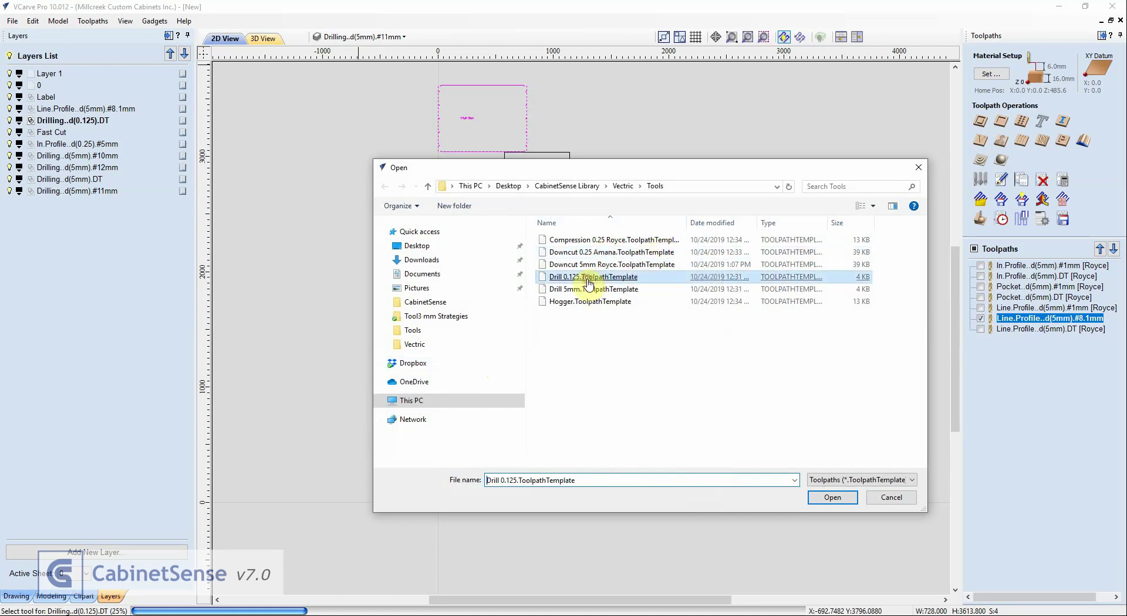
pyautogui.click(565, 405)
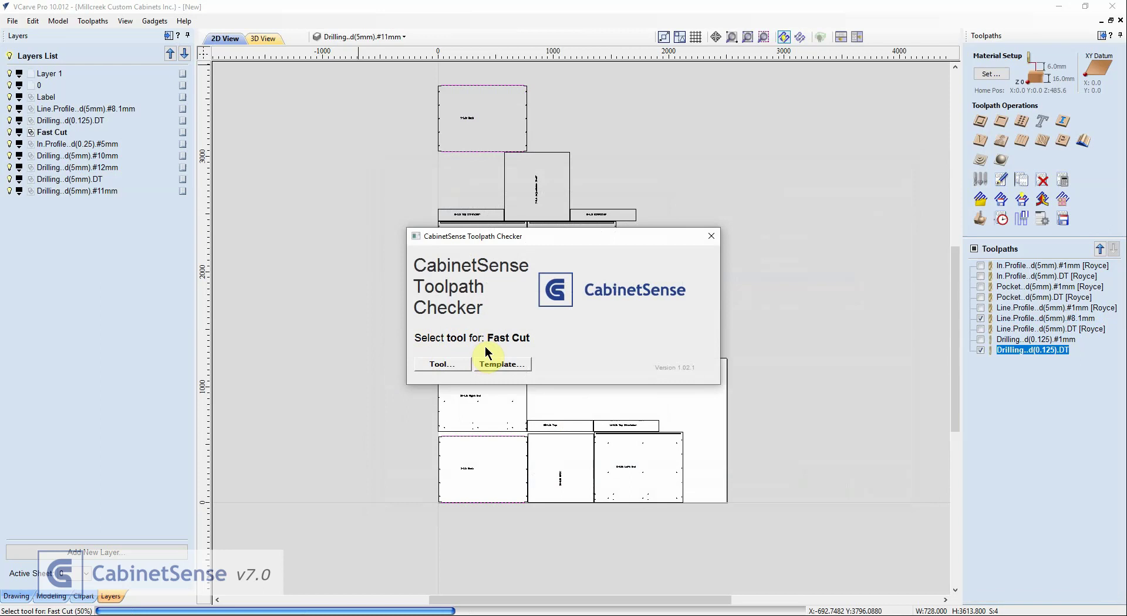
pyautogui.click(510, 368)
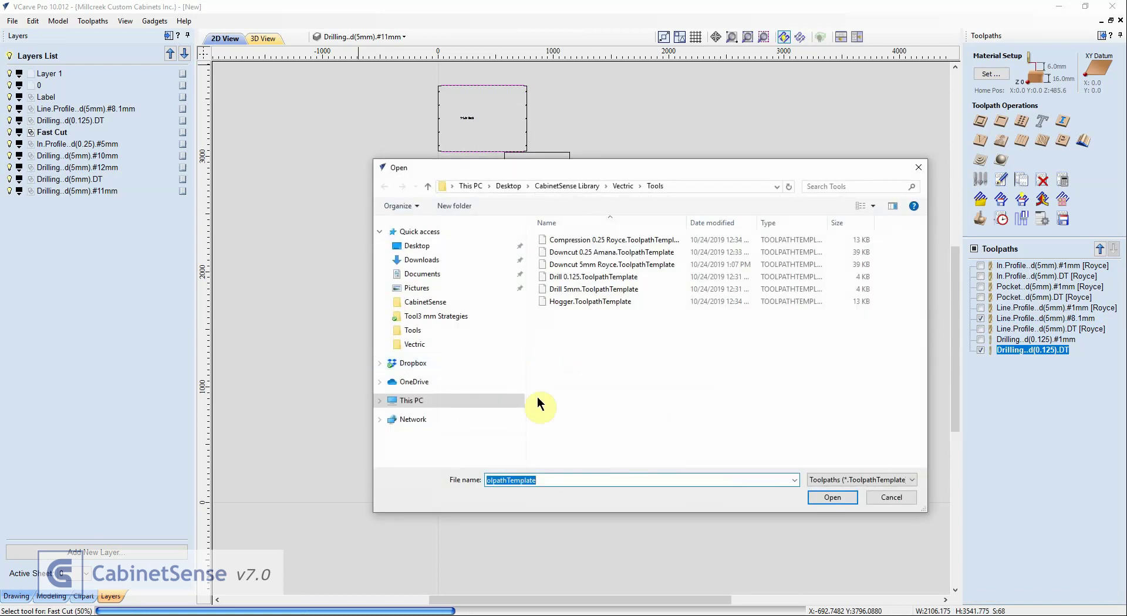
pyautogui.doubleClick(586, 302)
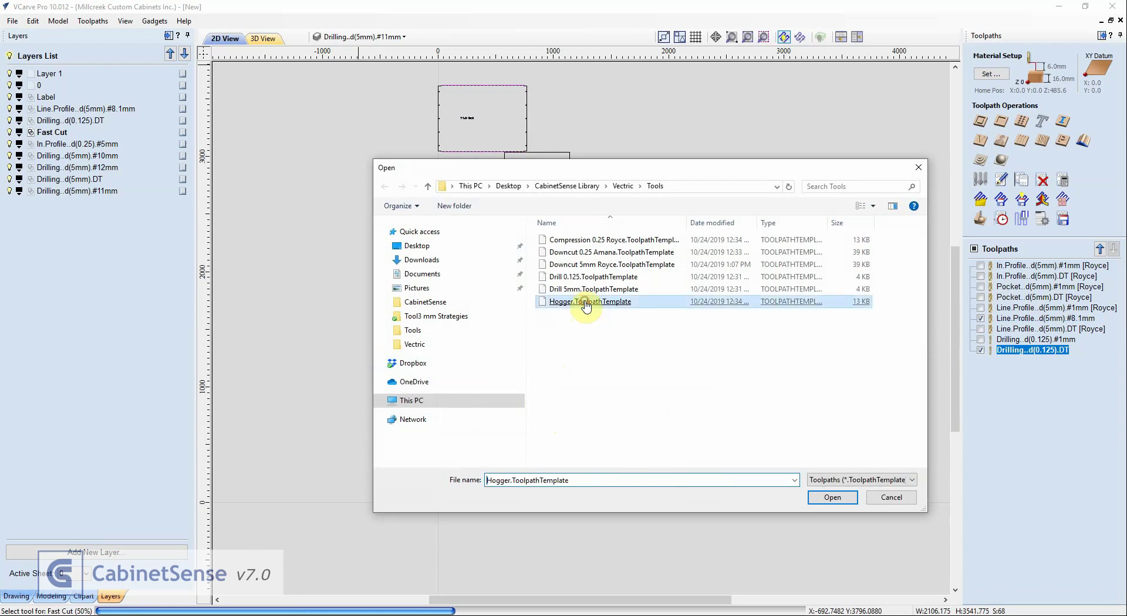
pyautogui.click(562, 406)
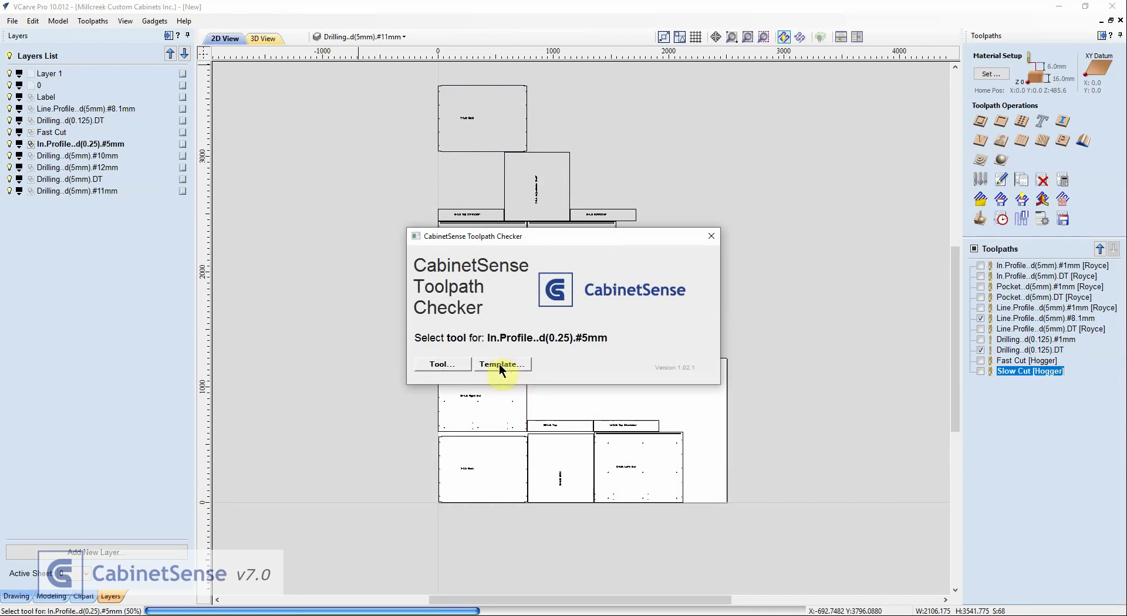
# Assign Compression 0.25 Royce and Downcut 0.25 Amana templates to the In.Profile d(0.25) #5mm layer.
pyautogui.click(502, 365)
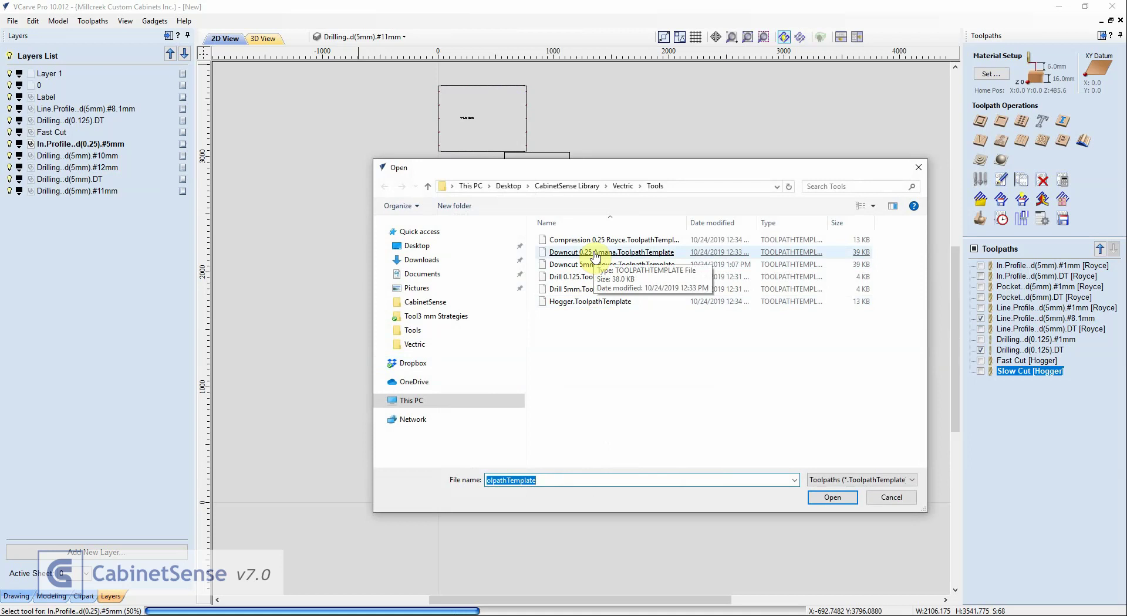
pyautogui.doubleClick(596, 240)
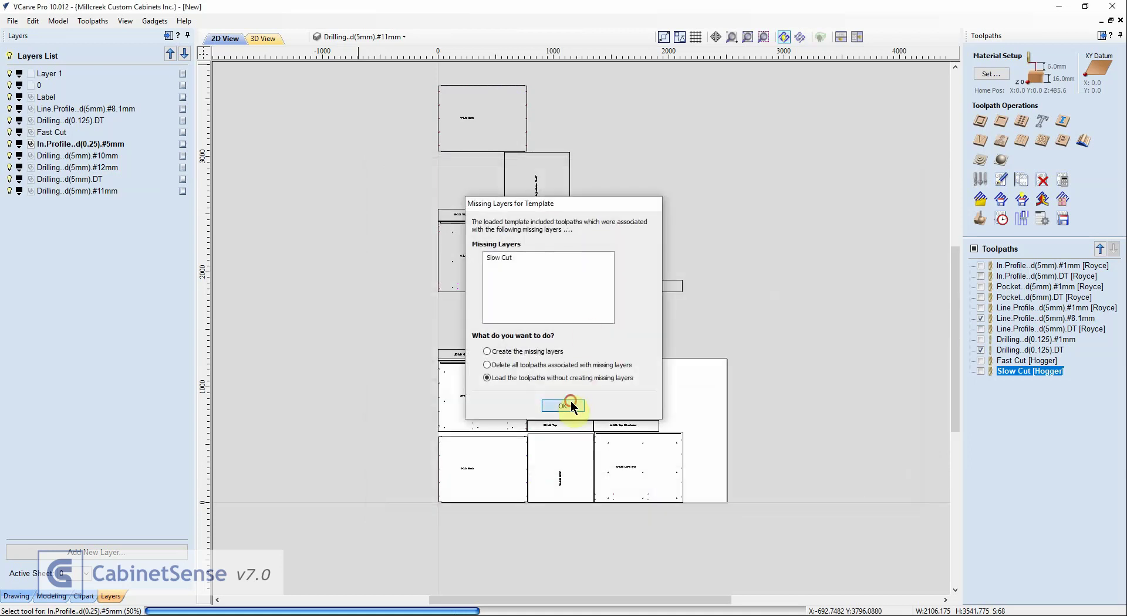
pyautogui.click(570, 403)
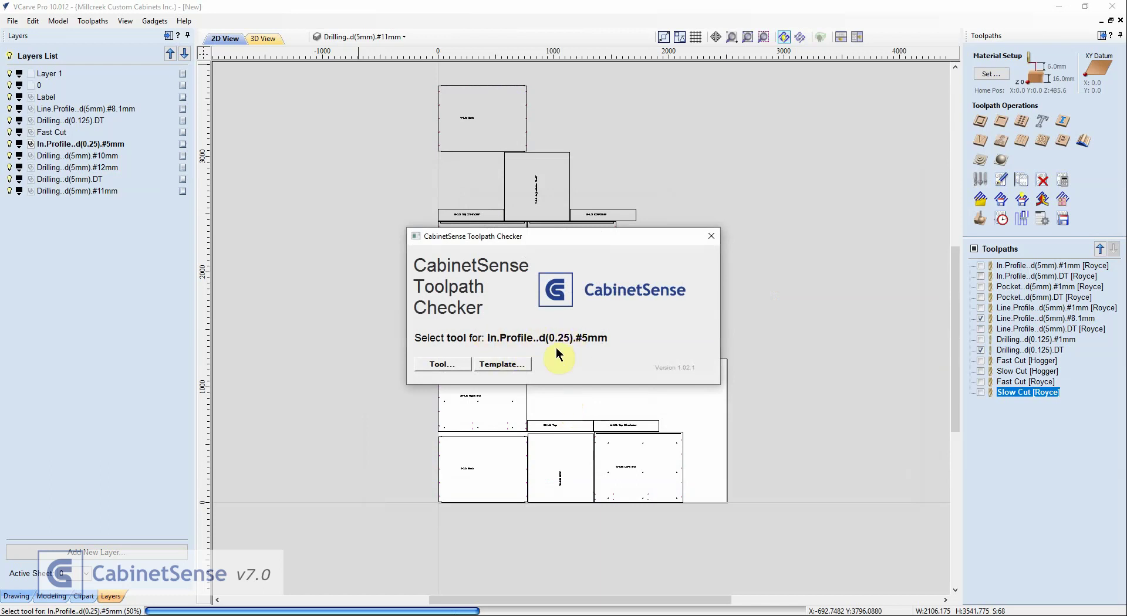
pyautogui.click(503, 365)
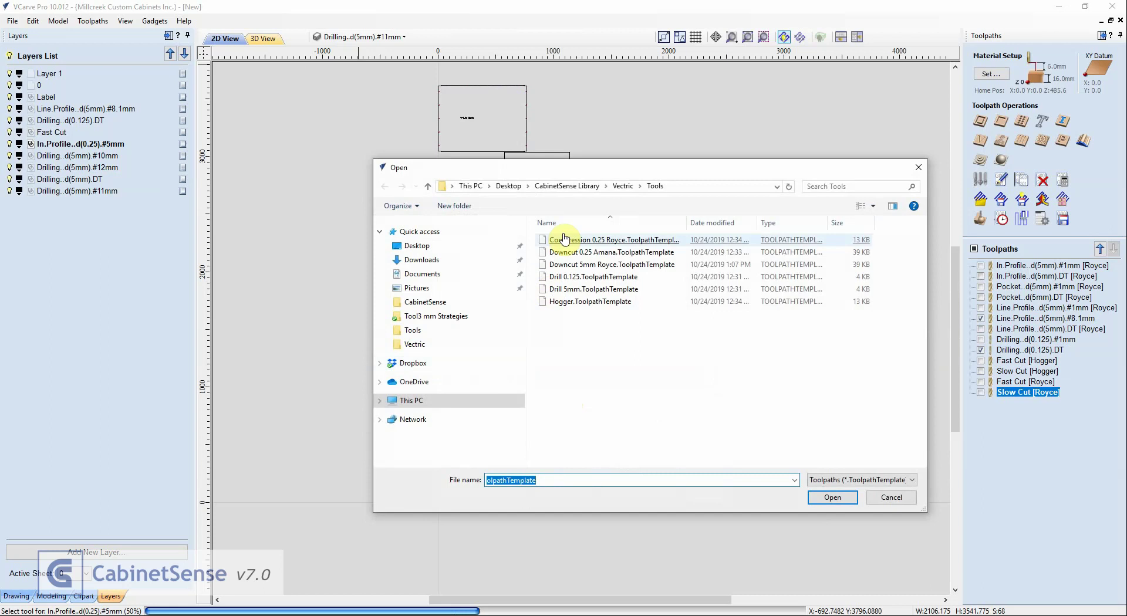
pyautogui.doubleClick(566, 253)
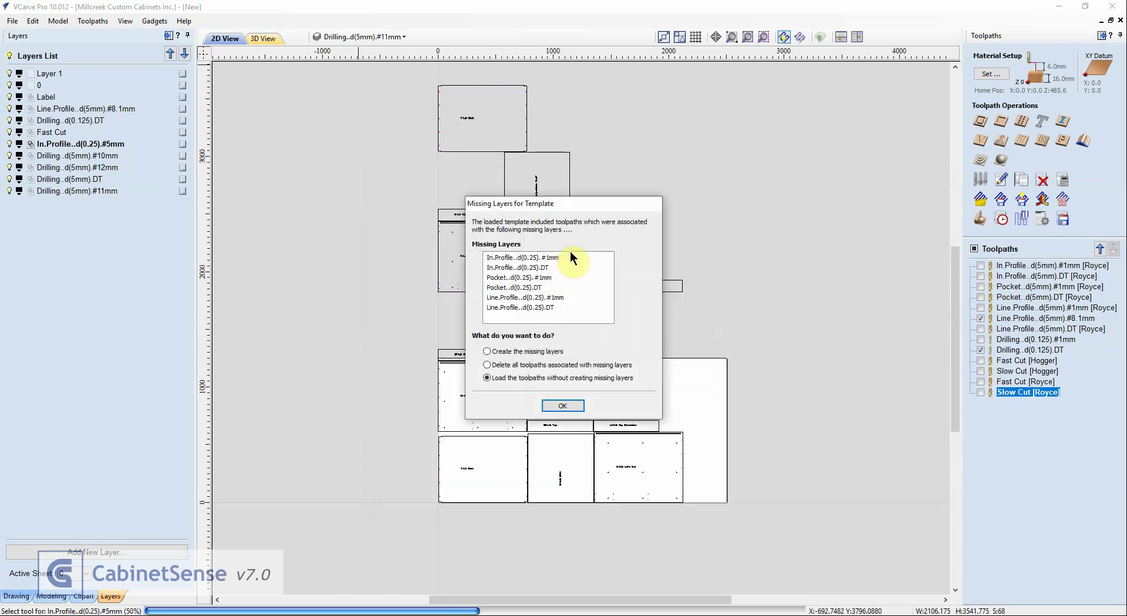
pyautogui.click(562, 407)
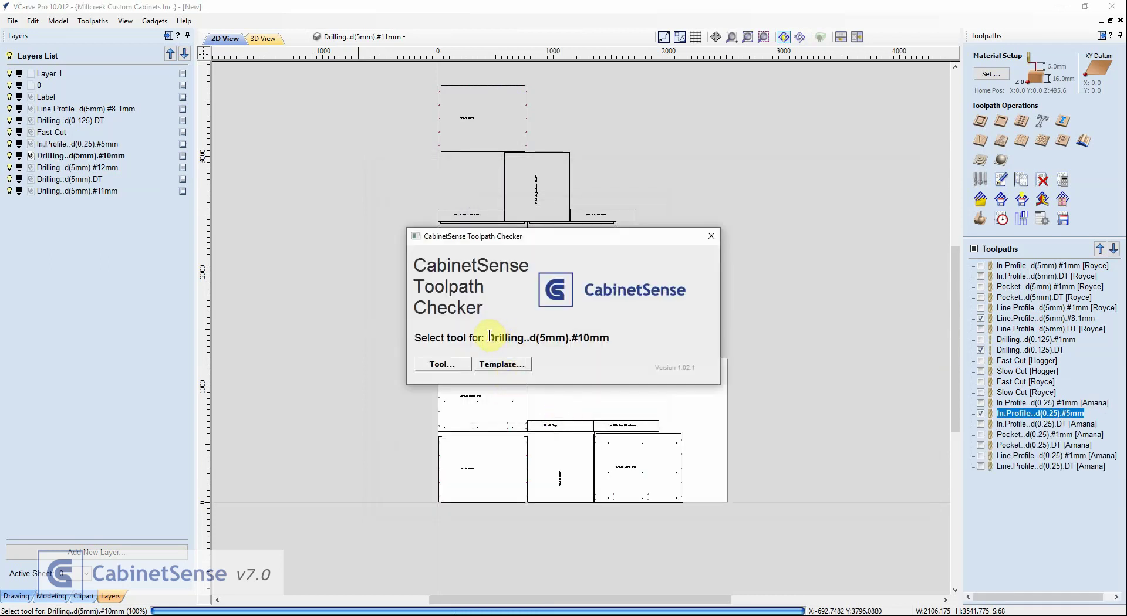
# Assign the 5mm drilling template to Drilling d(5mm) #10mm, generating 7 new toolpaths.
pyautogui.click(502, 364)
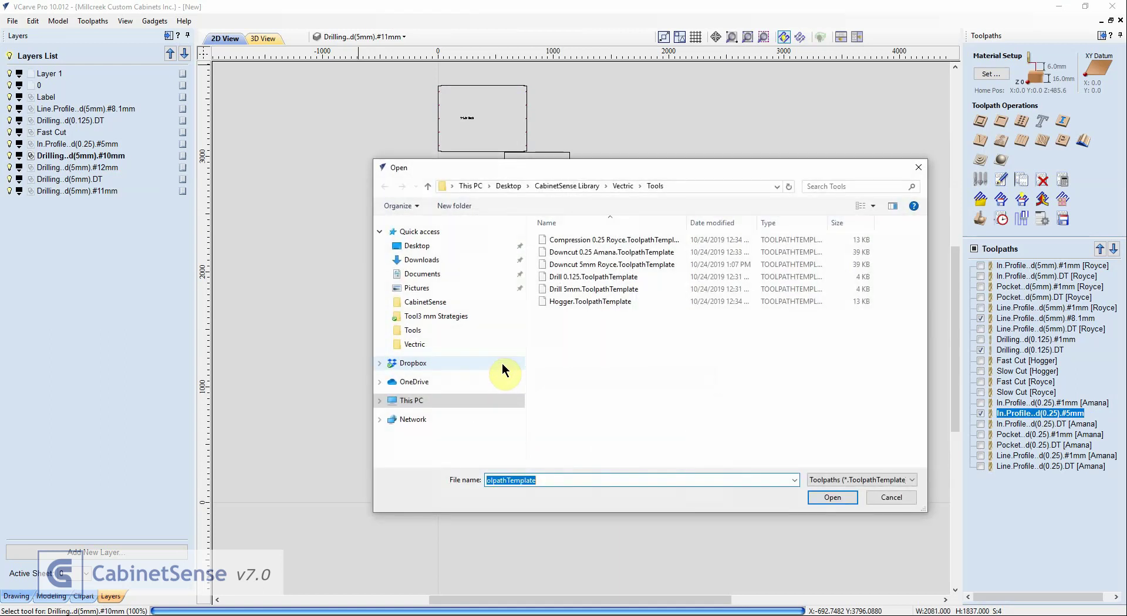
pyautogui.doubleClick(562, 303)
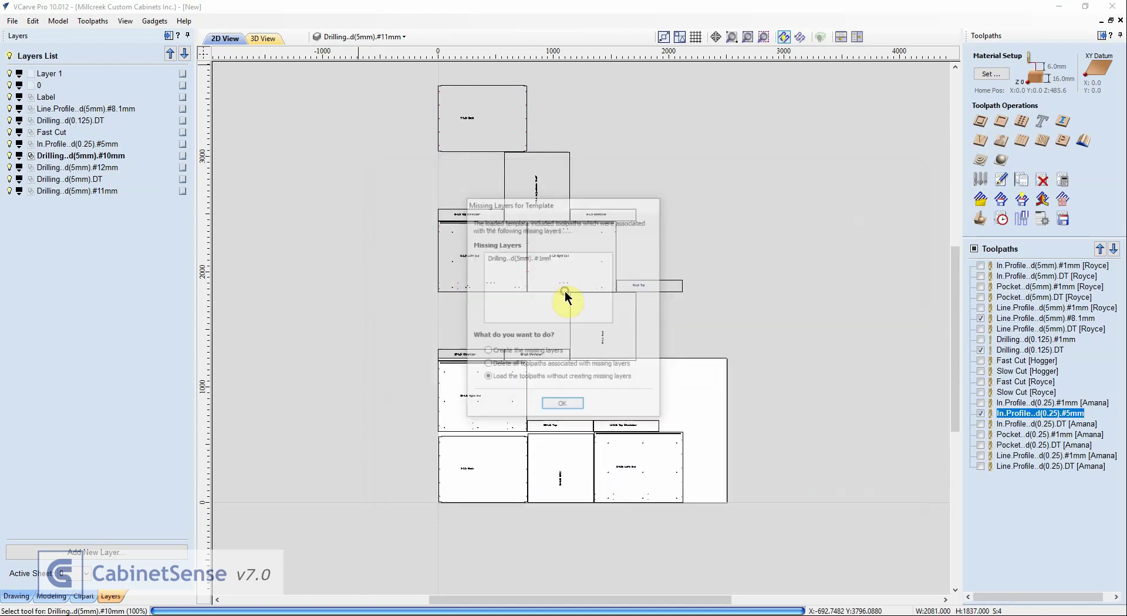
pyautogui.click(562, 406)
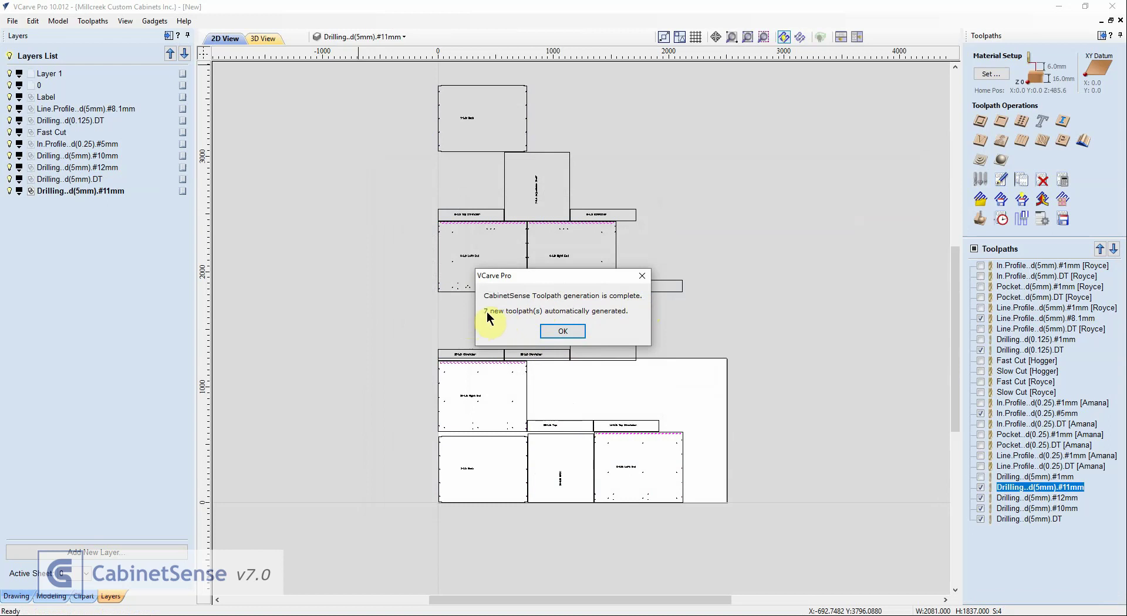
# Dismiss the generation-complete message and select the Drilling d(5mm) #12mm and #10mm toolpaths.
pyautogui.click(562, 332)
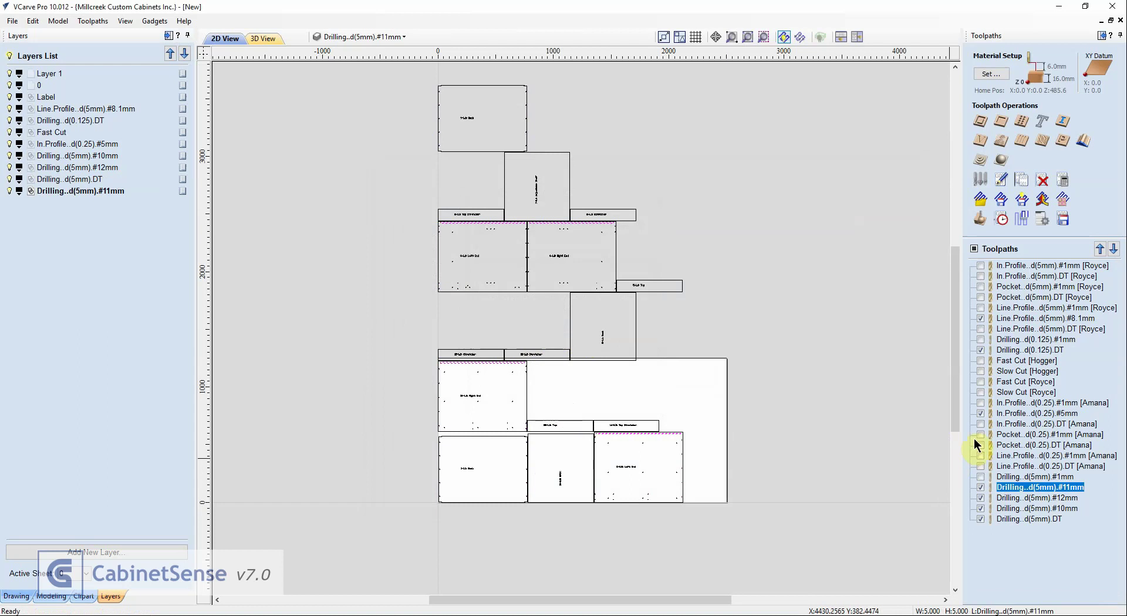
pyautogui.click(1064, 497)
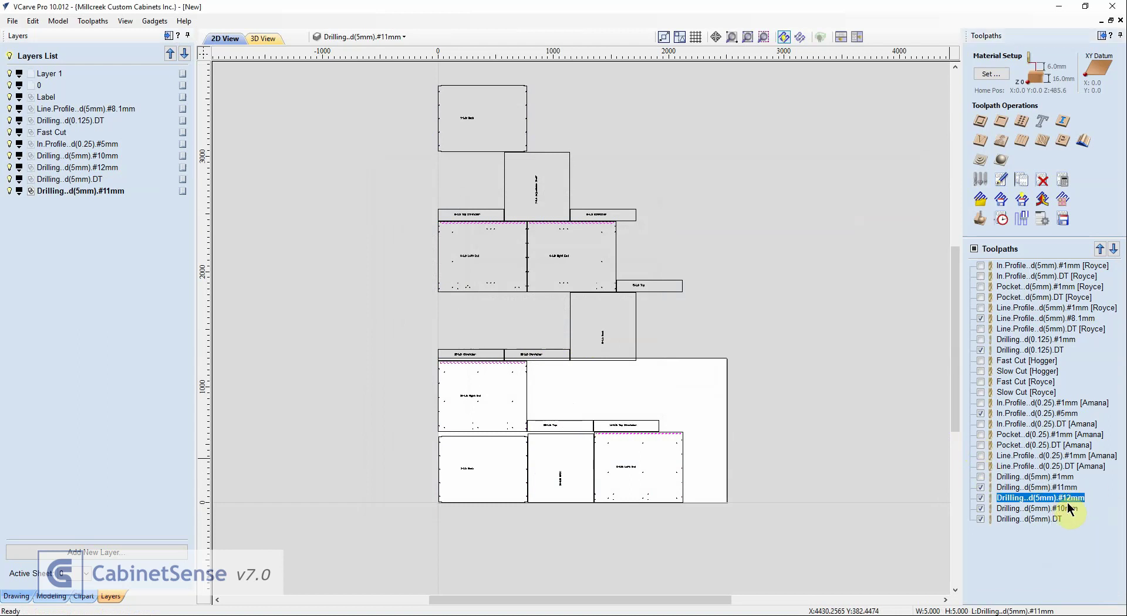
pyautogui.click(1071, 508)
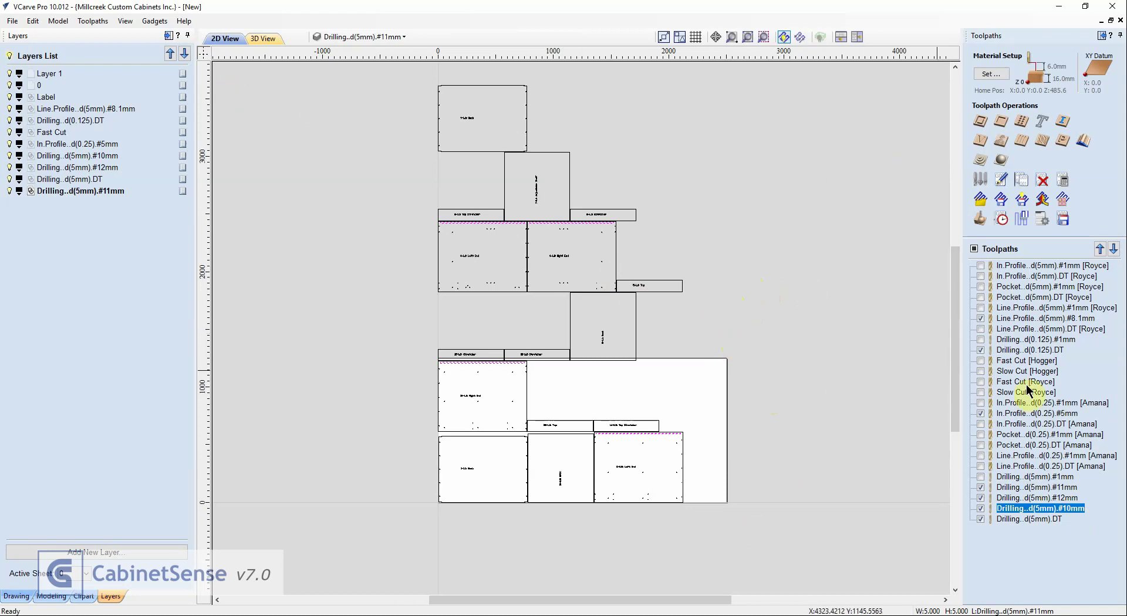
# Delete all toolpaths from the list and bring up the toolpath template file chooser.
pyautogui.rightClick(1095, 373)
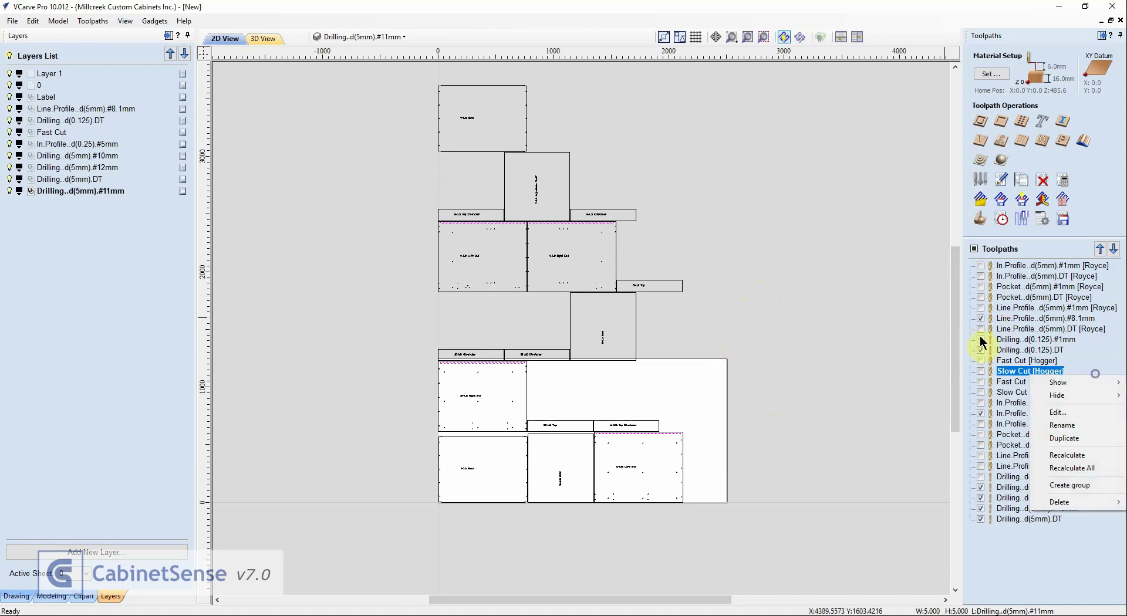
pyautogui.rightClick(1010, 328)
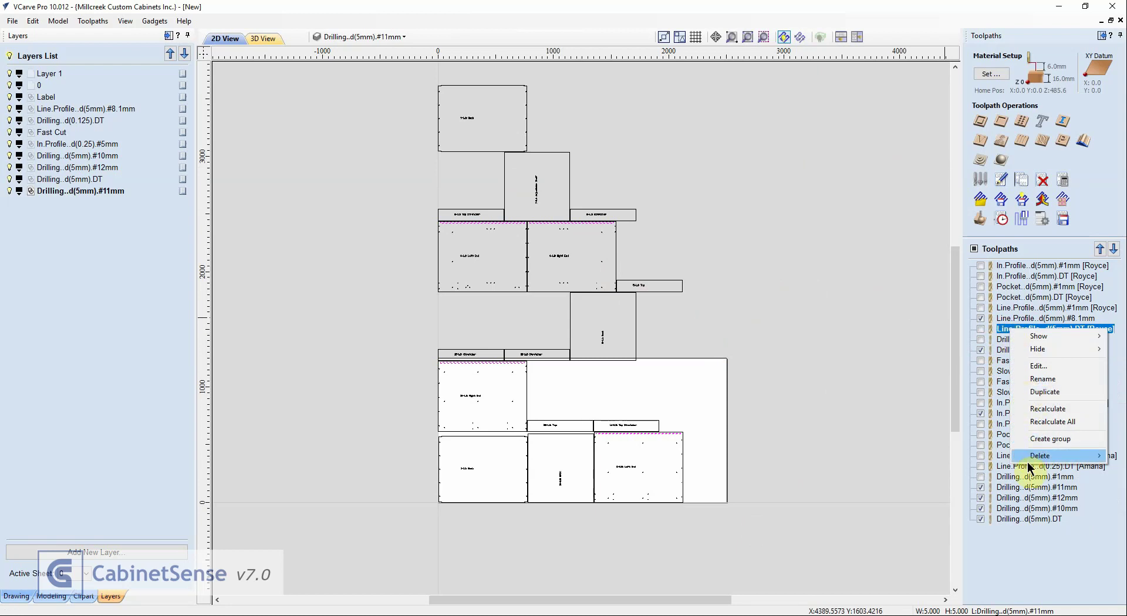
pyautogui.moveTo(1027, 456)
pyautogui.click(935, 495)
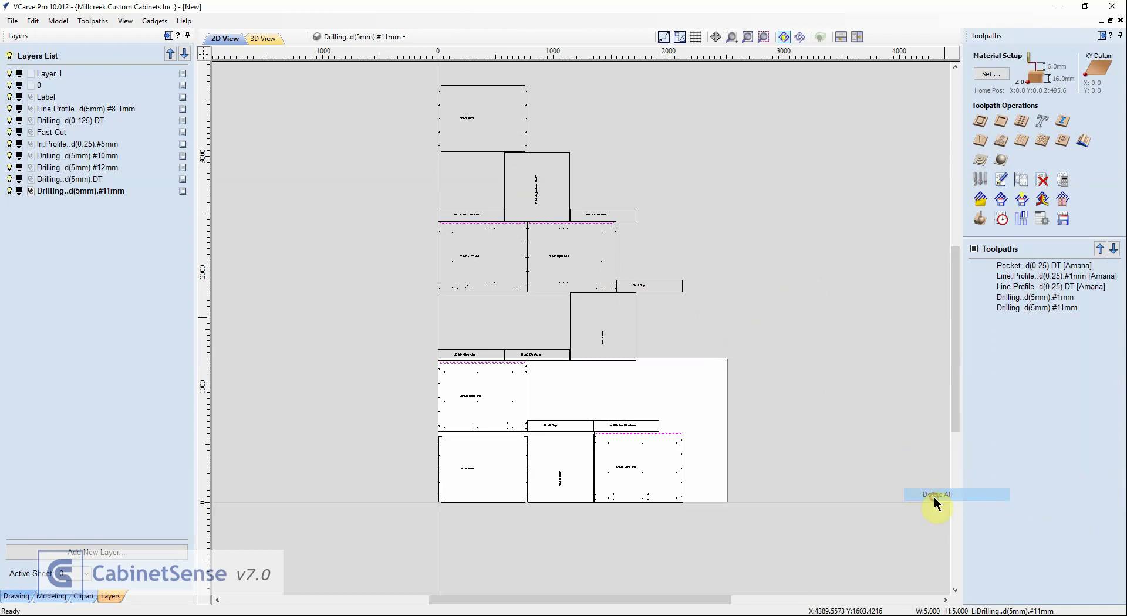
pyautogui.click(980, 219)
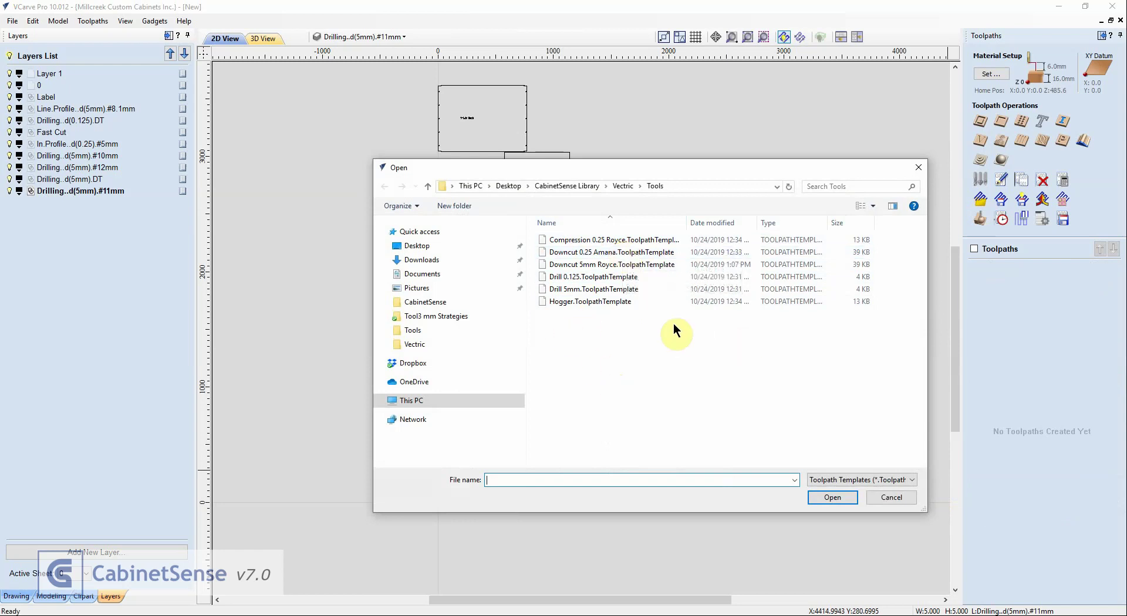
# Load the Drill 0.125, Drill 5mm and Downcut 5mm Royce templates without creating missing layers.
pyautogui.doubleClick(594, 278)
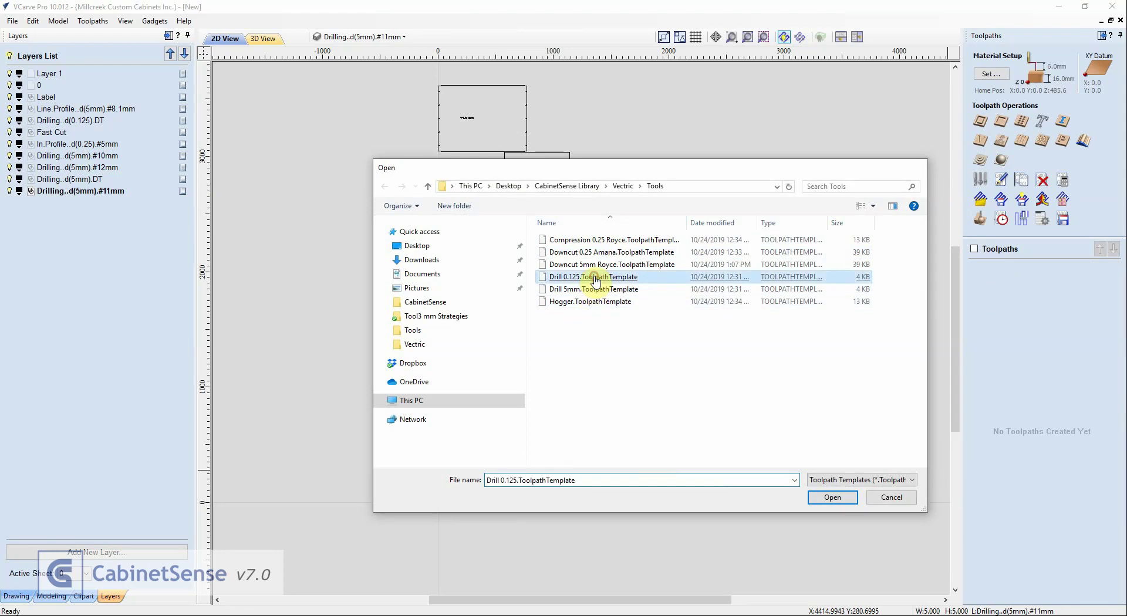
pyautogui.click(554, 406)
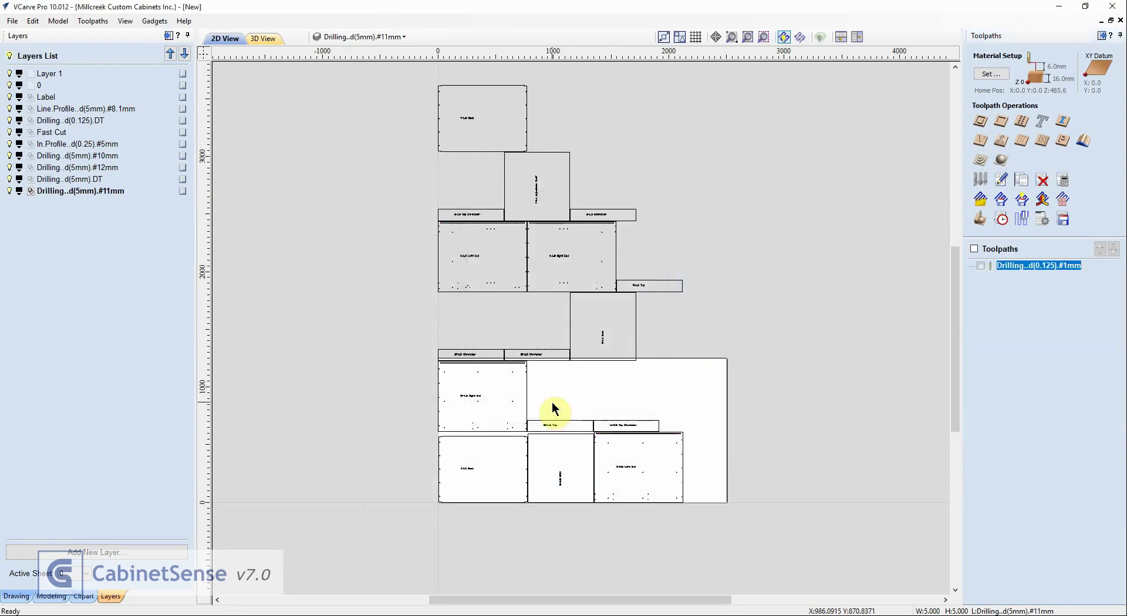
pyautogui.click(980, 200)
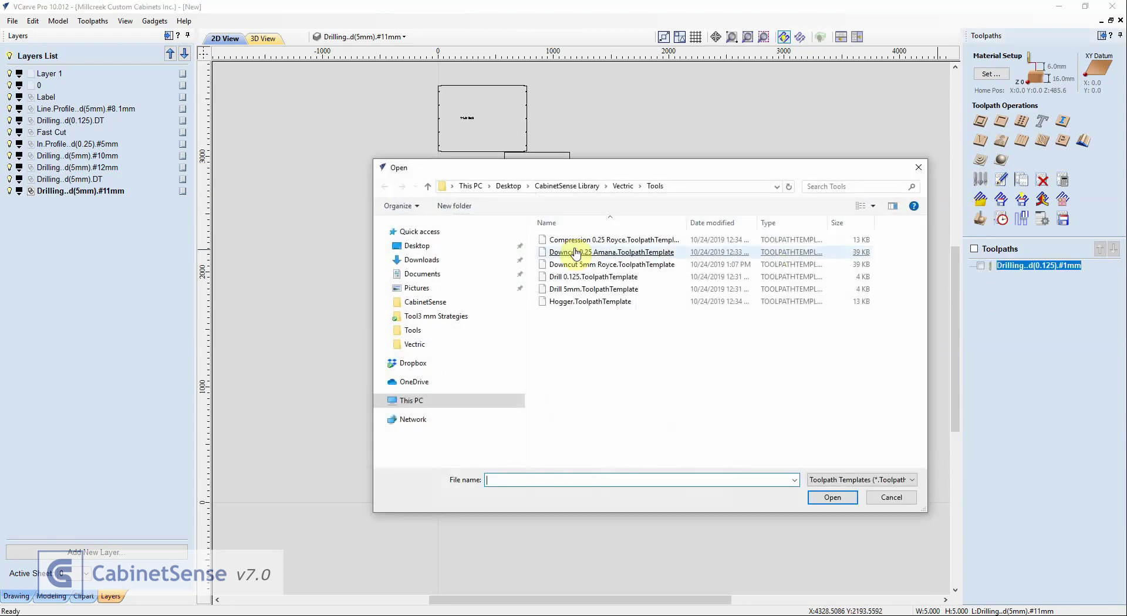
pyautogui.doubleClick(569, 289)
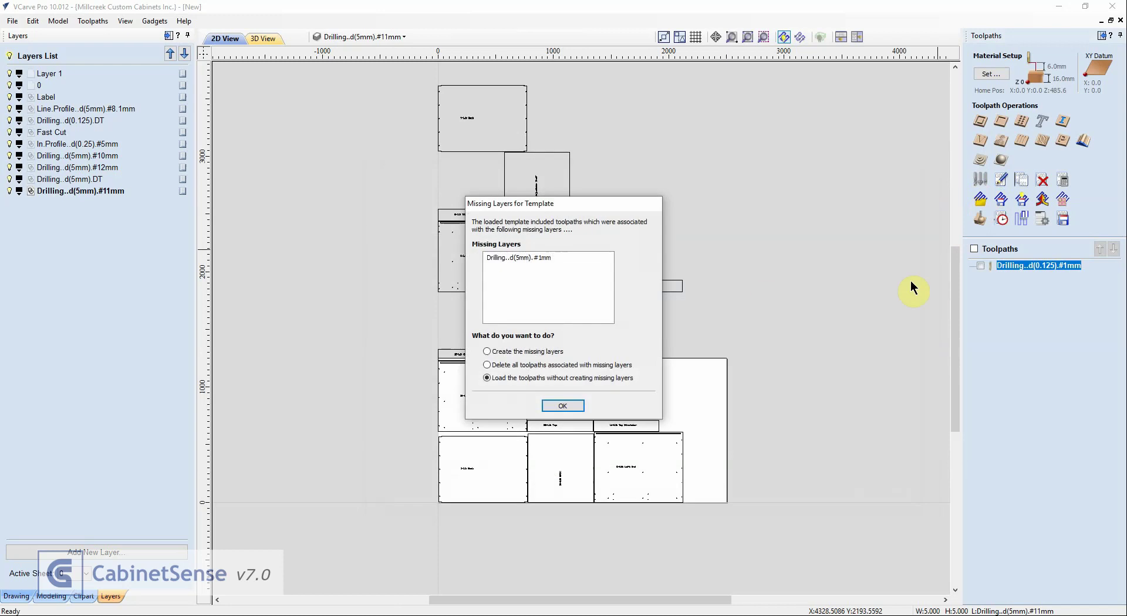
pyautogui.click(572, 405)
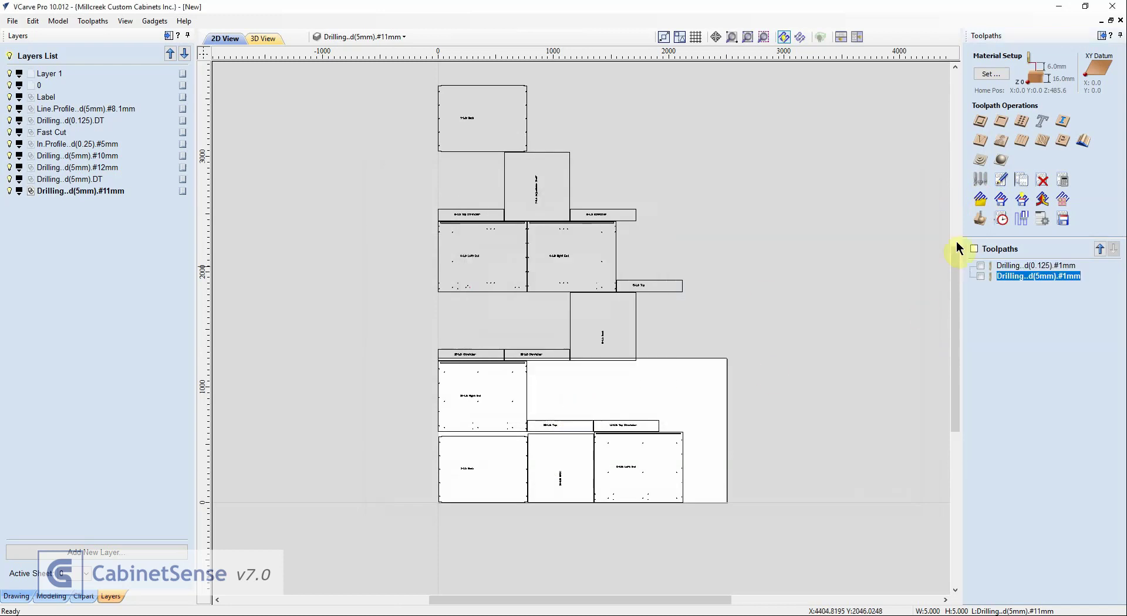
pyautogui.click(981, 202)
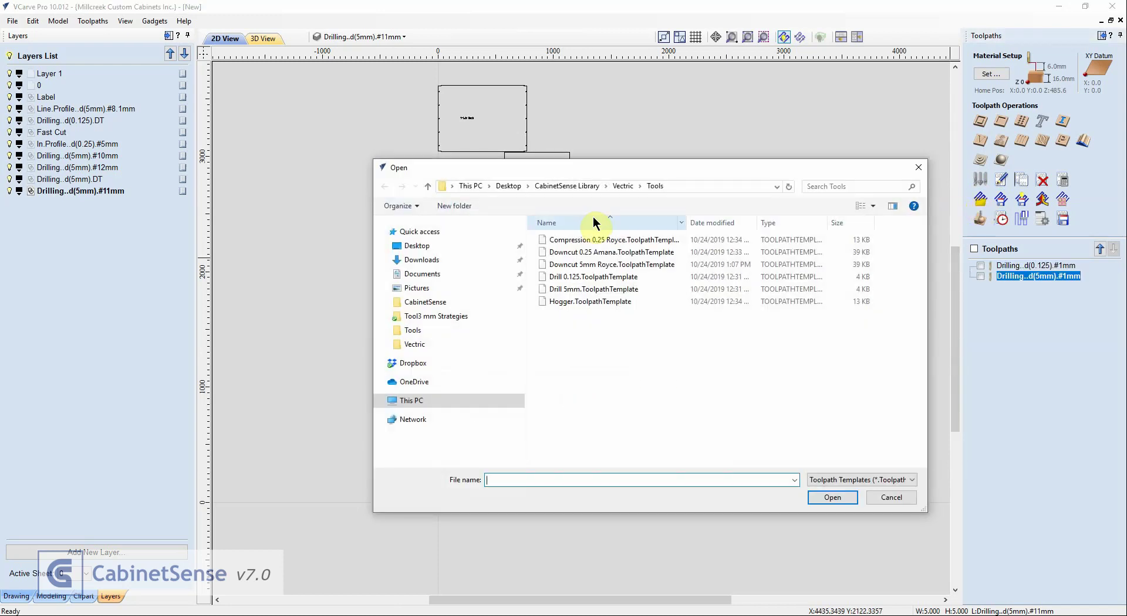
pyautogui.doubleClick(569, 264)
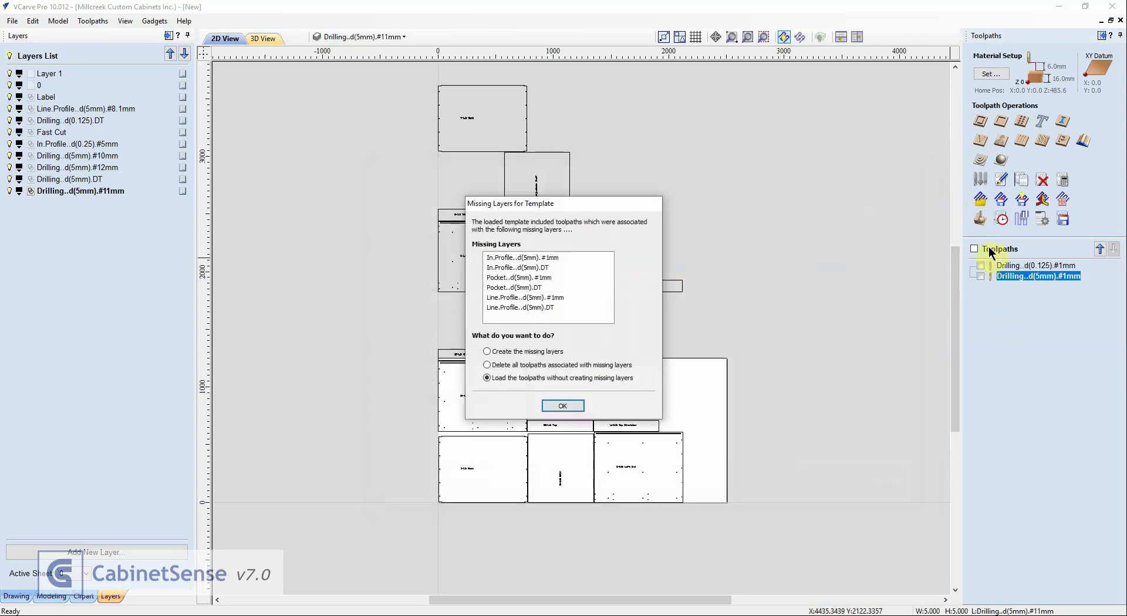
pyautogui.click(569, 403)
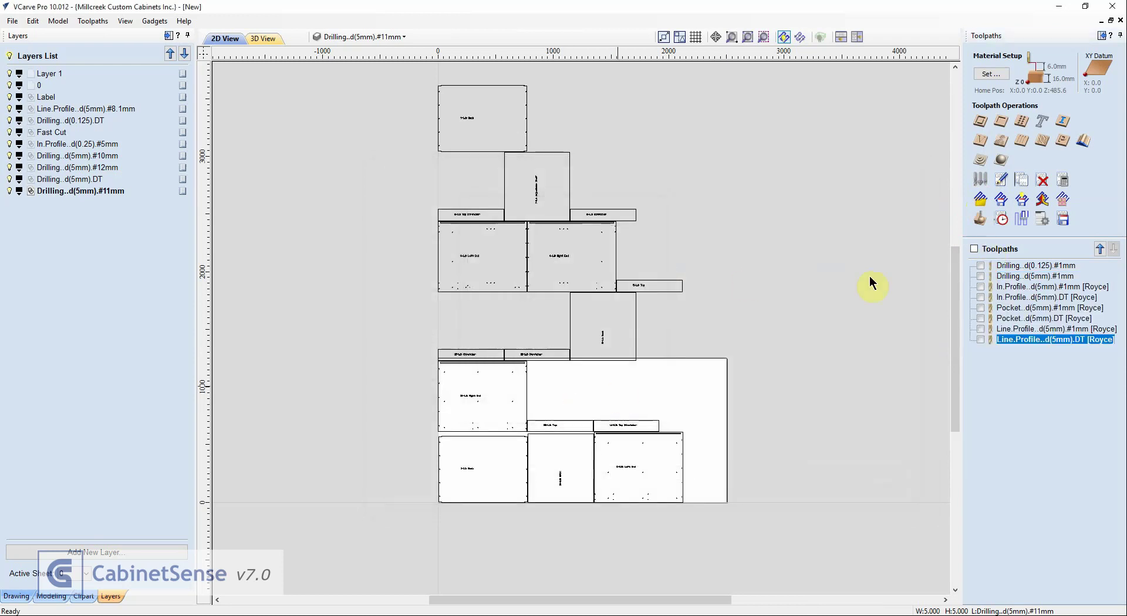
# Load the Downcut 0.25 Amana, Hogger and Compression 0.25 Royce templates without creating missing layers.
pyautogui.click(980, 201)
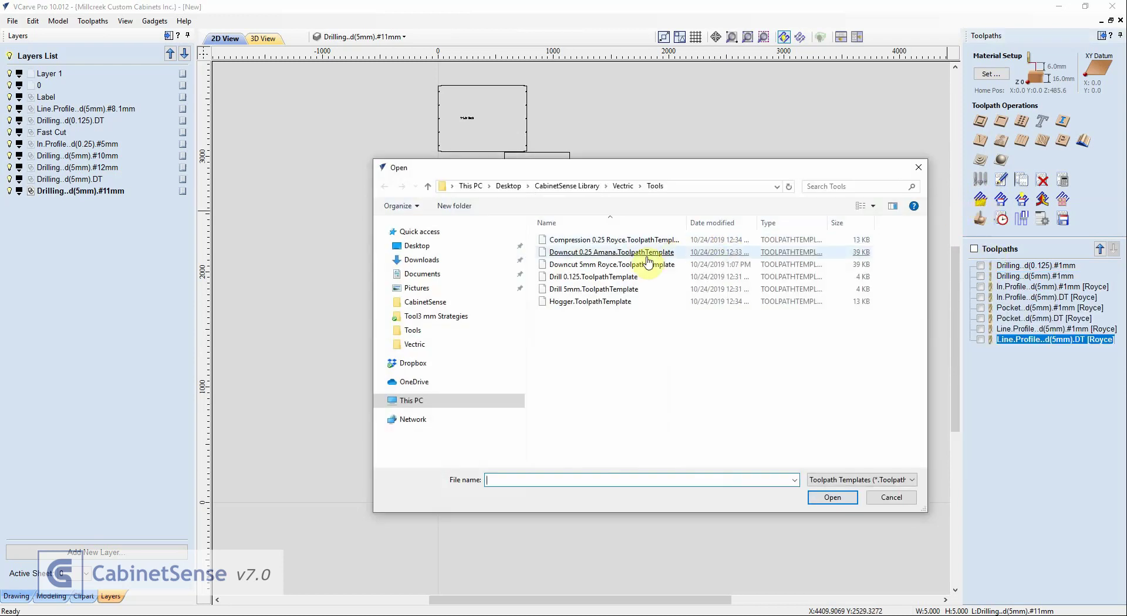
pyautogui.doubleClick(579, 252)
pyautogui.click(566, 405)
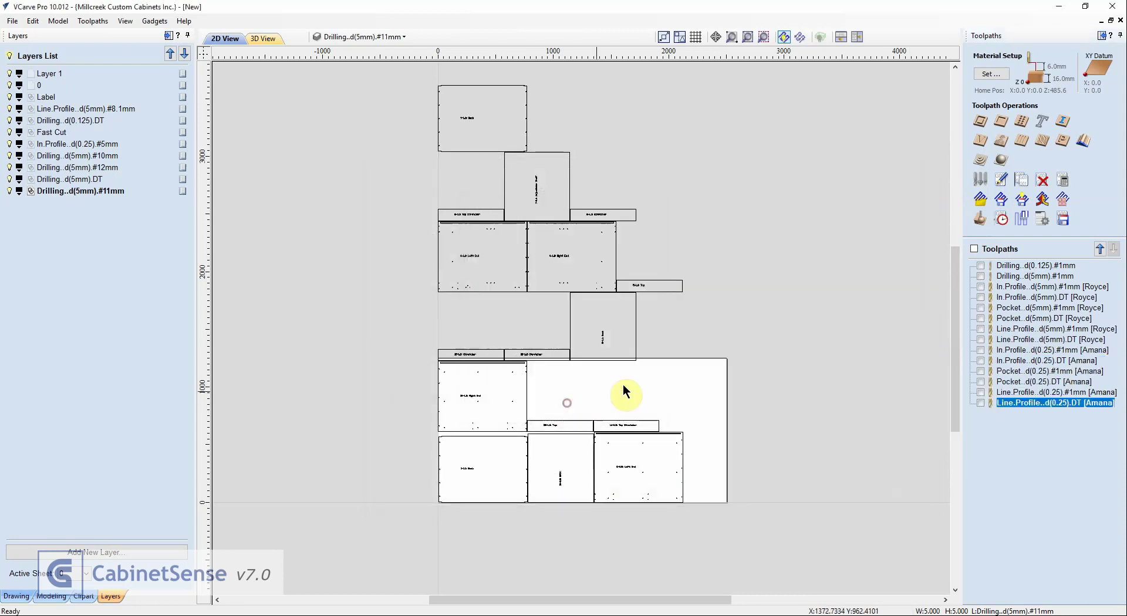
pyautogui.click(981, 201)
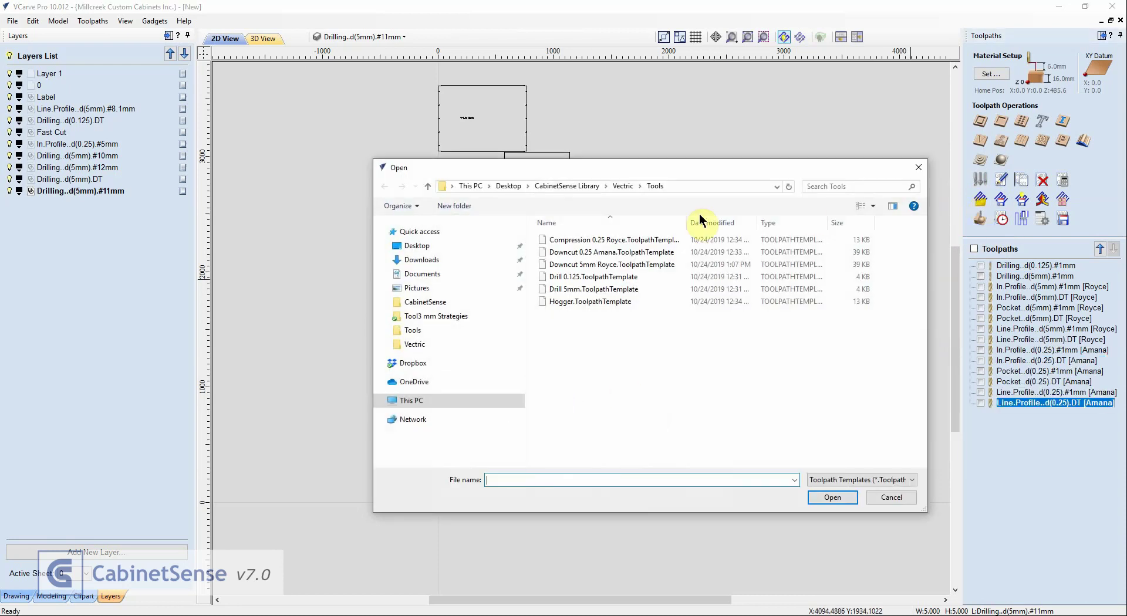
pyautogui.doubleClick(579, 310)
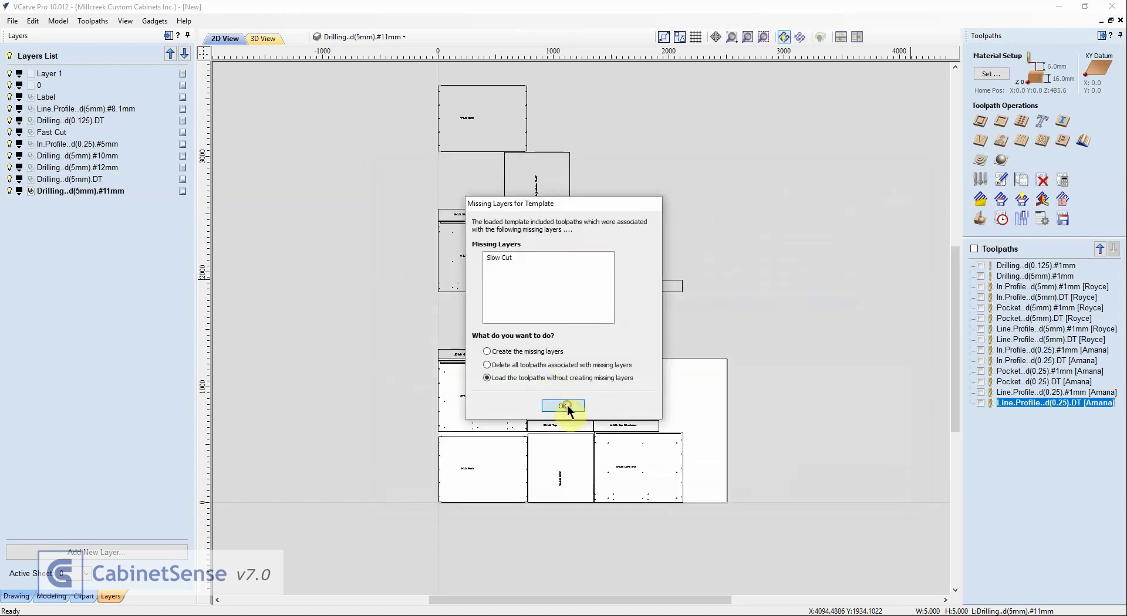
pyautogui.click(562, 405)
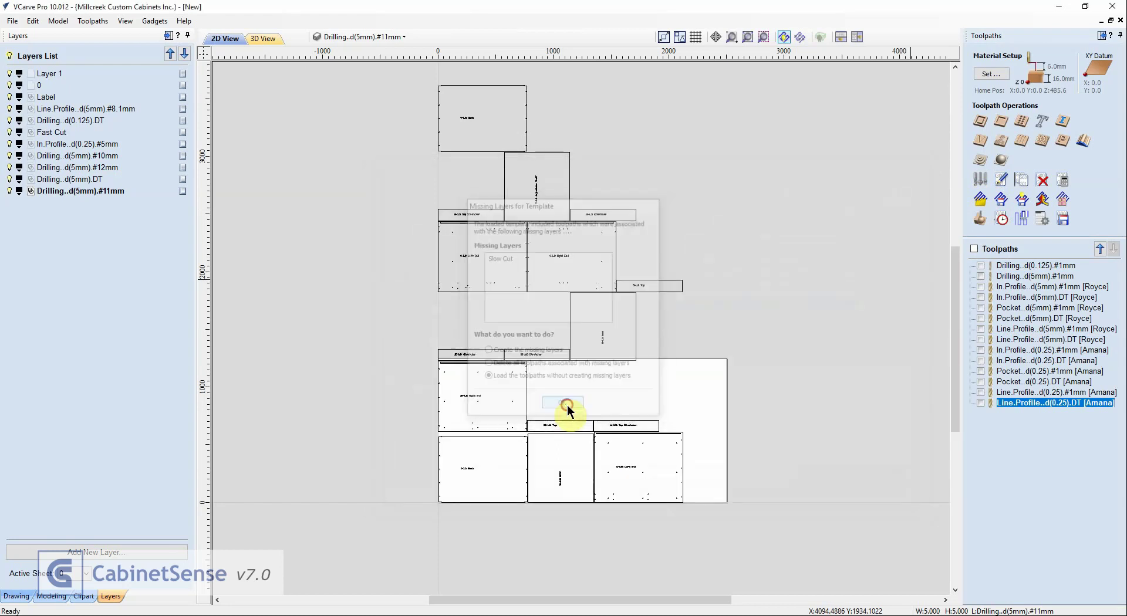
pyautogui.click(981, 216)
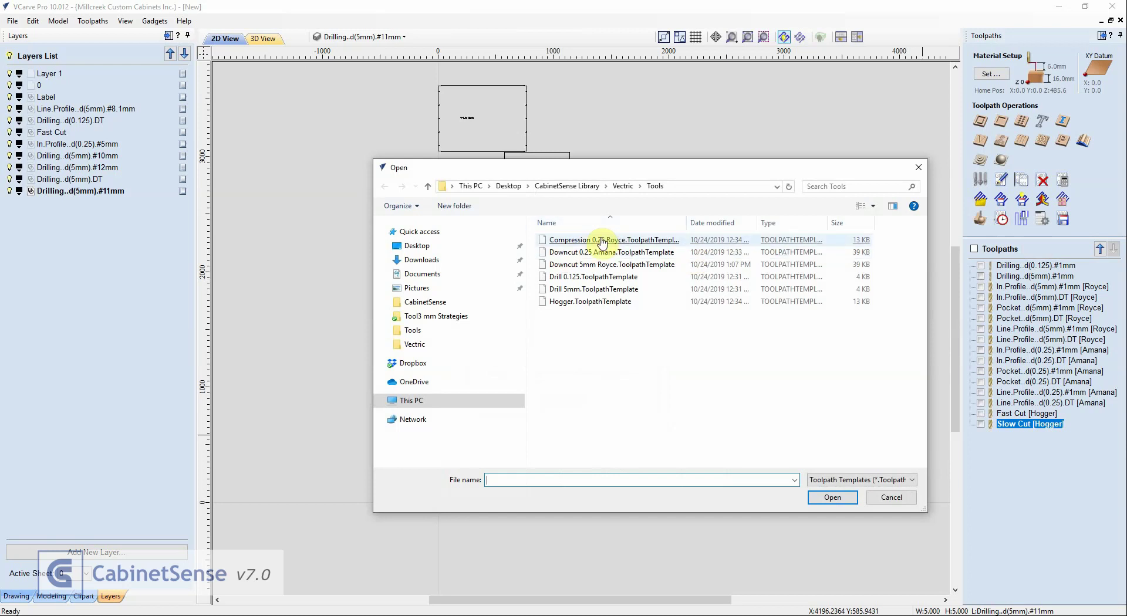
pyautogui.doubleClick(601, 242)
pyautogui.click(558, 406)
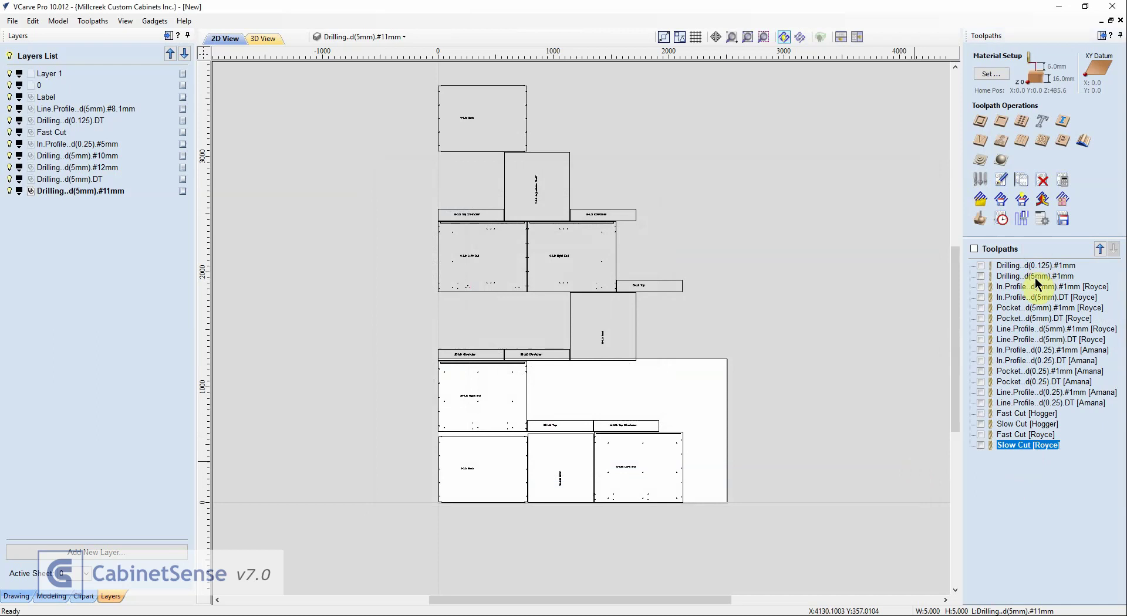
# Reorder the Royce toolpaths so the #1mm passes come before the DT inside profile.
pyautogui.click(1060, 297)
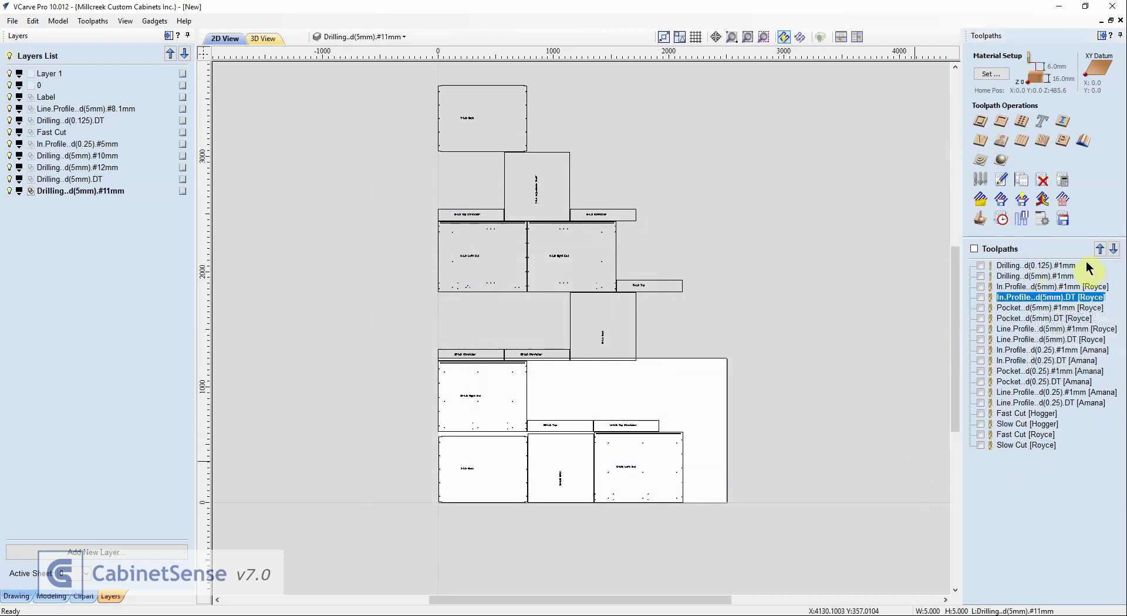
pyautogui.click(1114, 249)
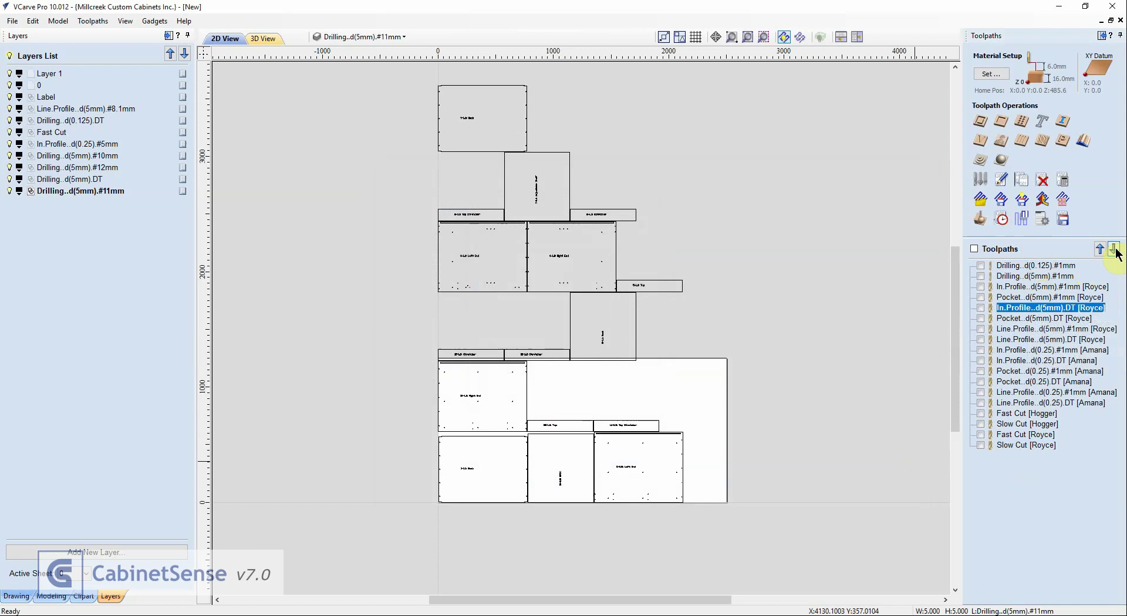
pyautogui.click(1081, 329)
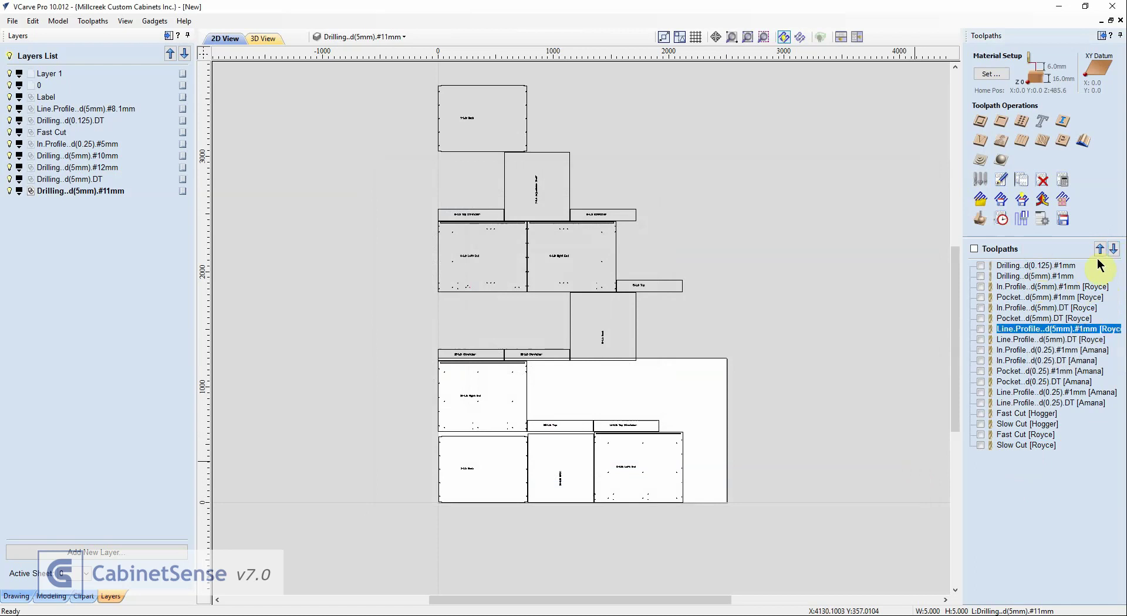
pyautogui.click(1101, 249)
pyautogui.click(1100, 249)
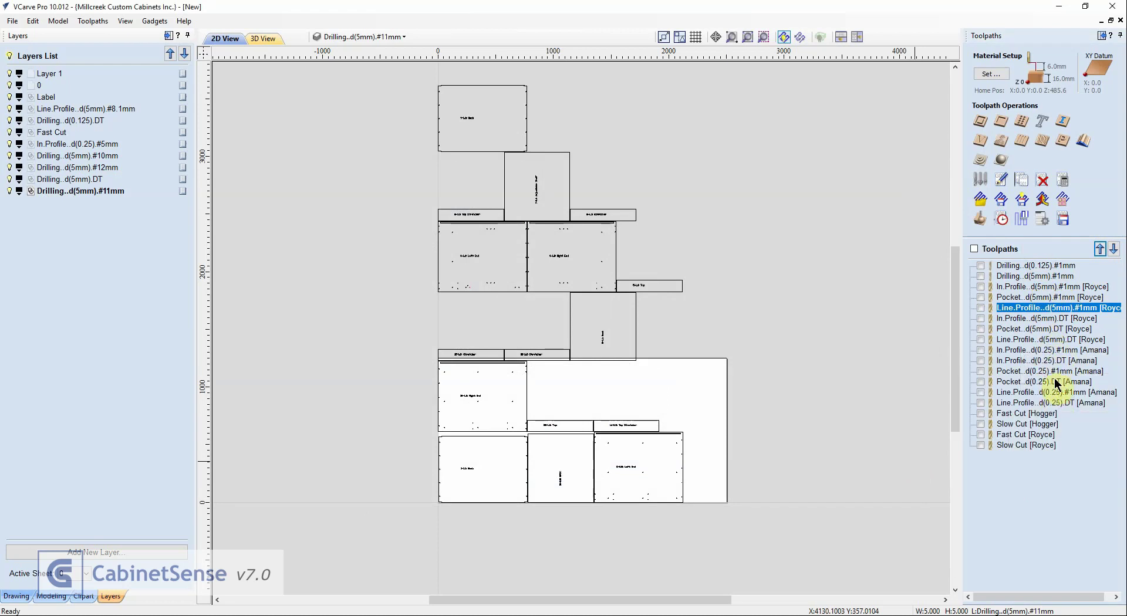
# Reorder the Amana toolpaths so the #1mm passes come before the DT inside profile.
pyautogui.click(1060, 360)
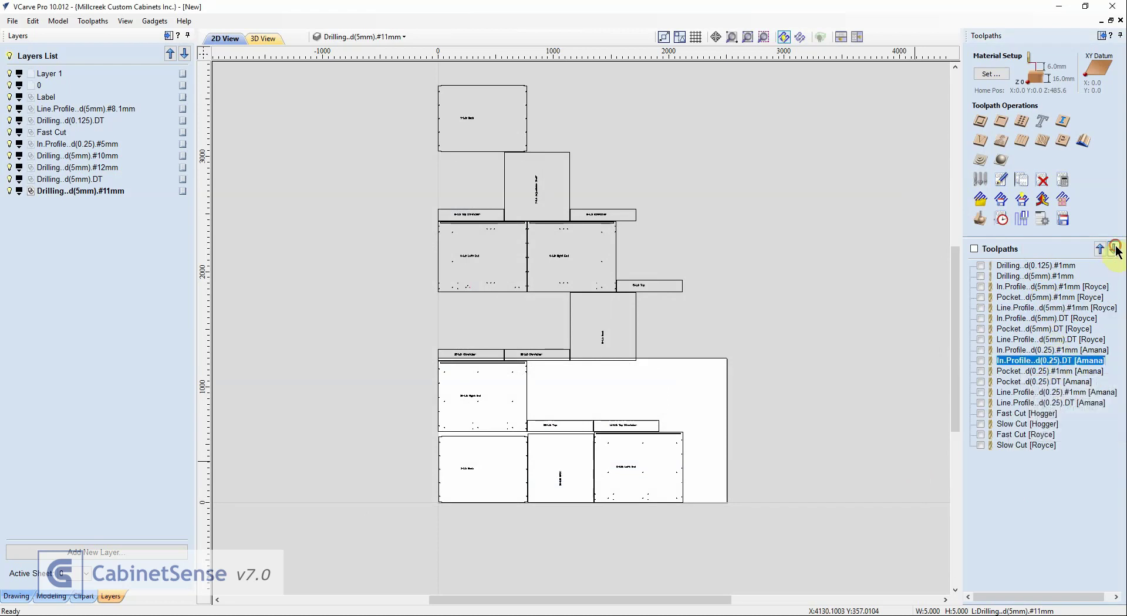
pyautogui.click(1112, 250)
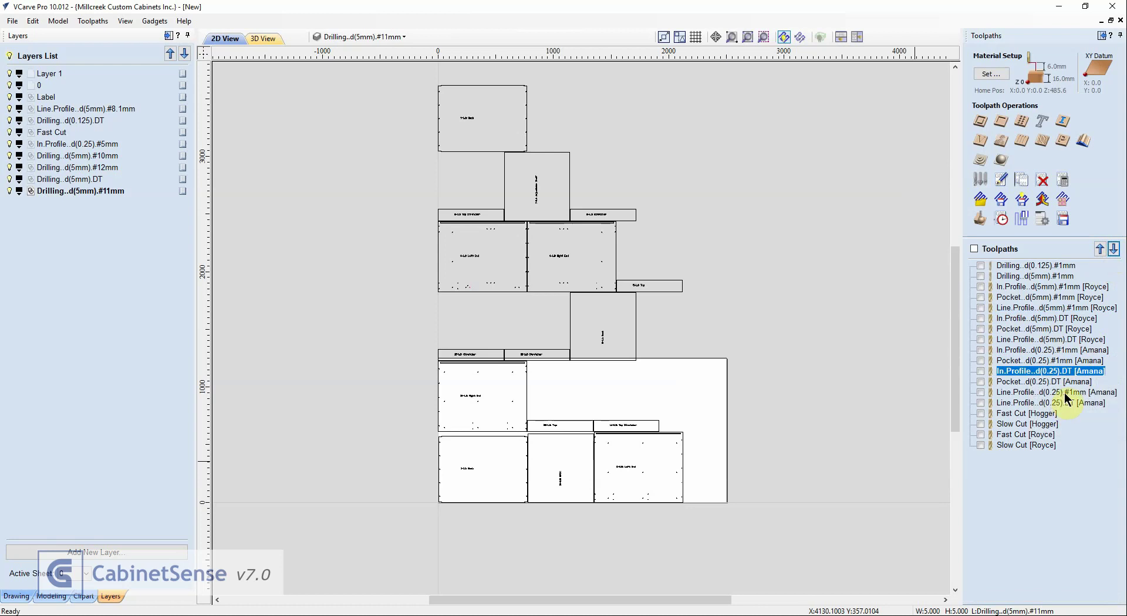
pyautogui.click(1064, 393)
pyautogui.click(1101, 250)
pyautogui.click(1101, 250)
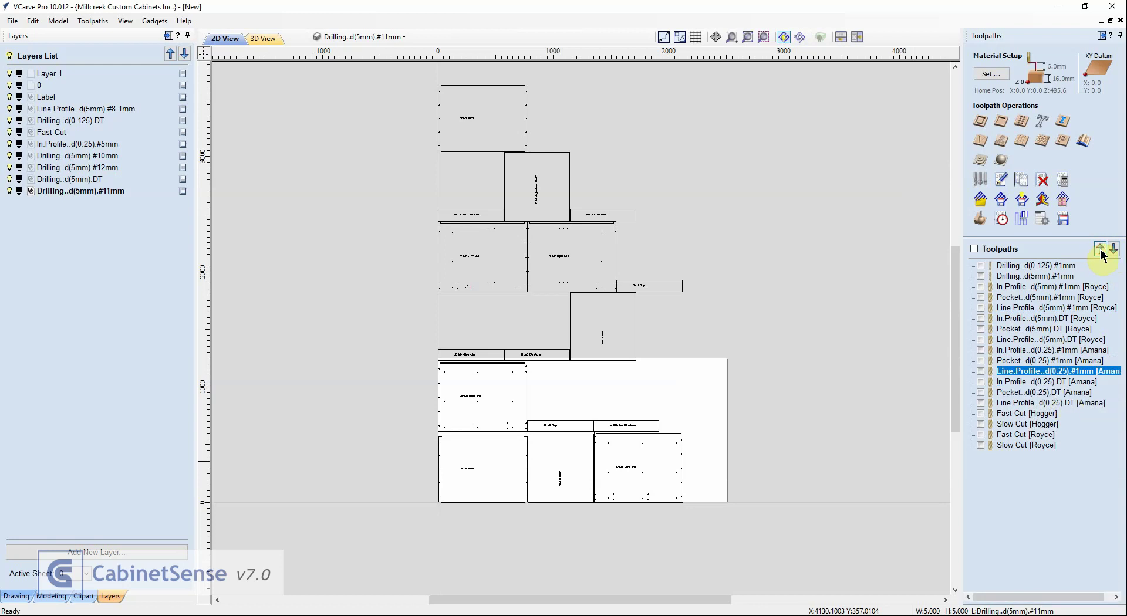
# Move Slow Cut [Hogger] and Slow Cut [Royce] above both Fast Cut toolpaths.
pyautogui.click(1017, 425)
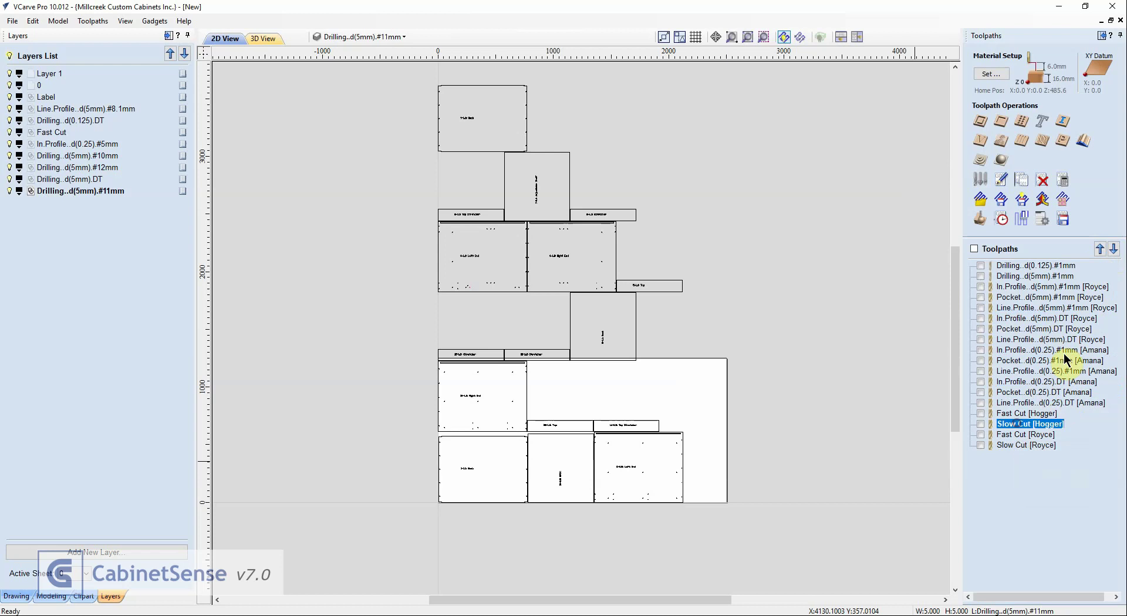
pyautogui.click(1099, 249)
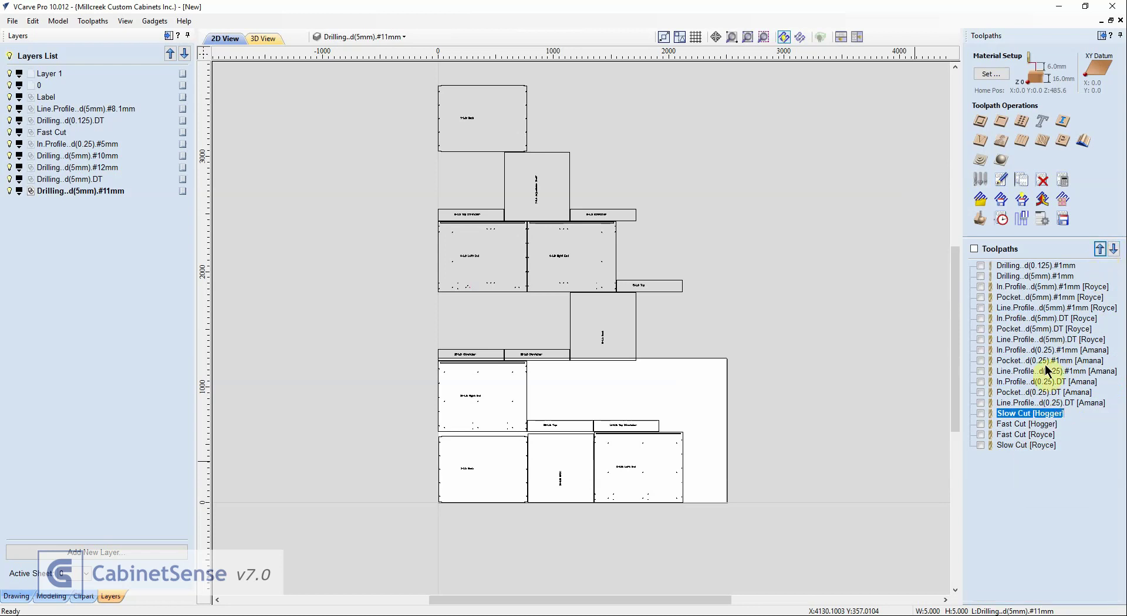
pyautogui.click(1018, 445)
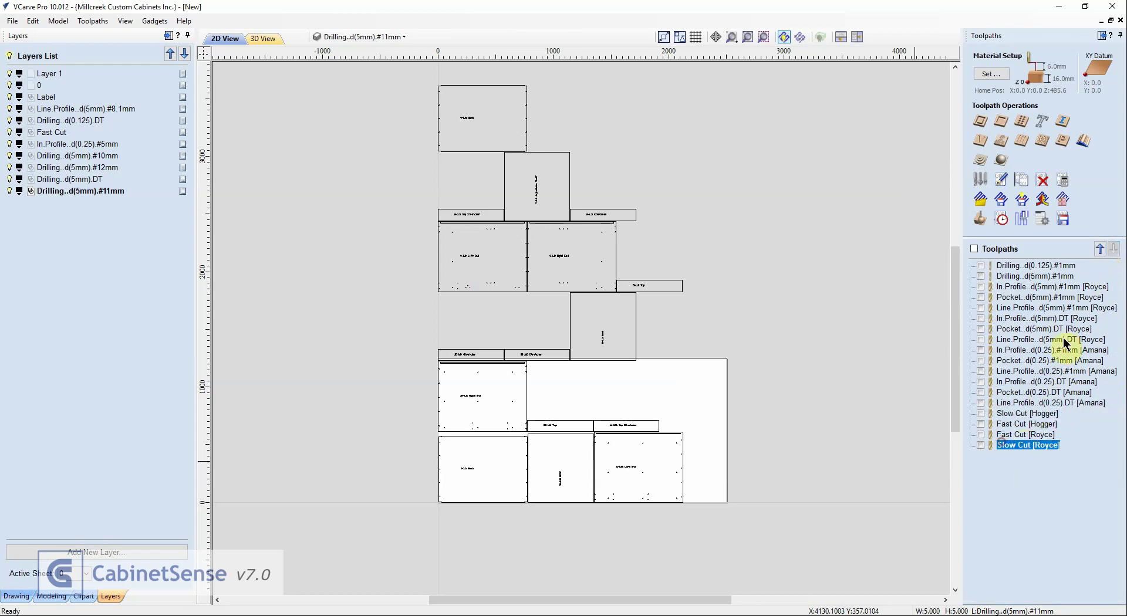
pyautogui.click(1101, 250)
pyautogui.click(1101, 250)
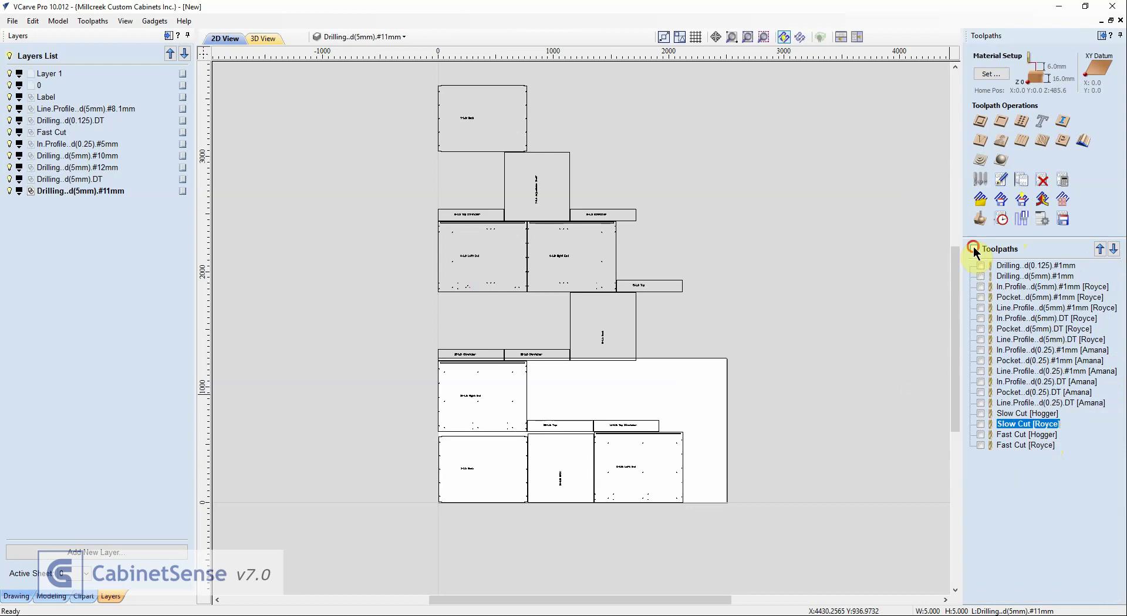
# From Save Toolpath Template, create a new 'Sheet Strategies' folder inside Vectric.
pyautogui.click(1021, 202)
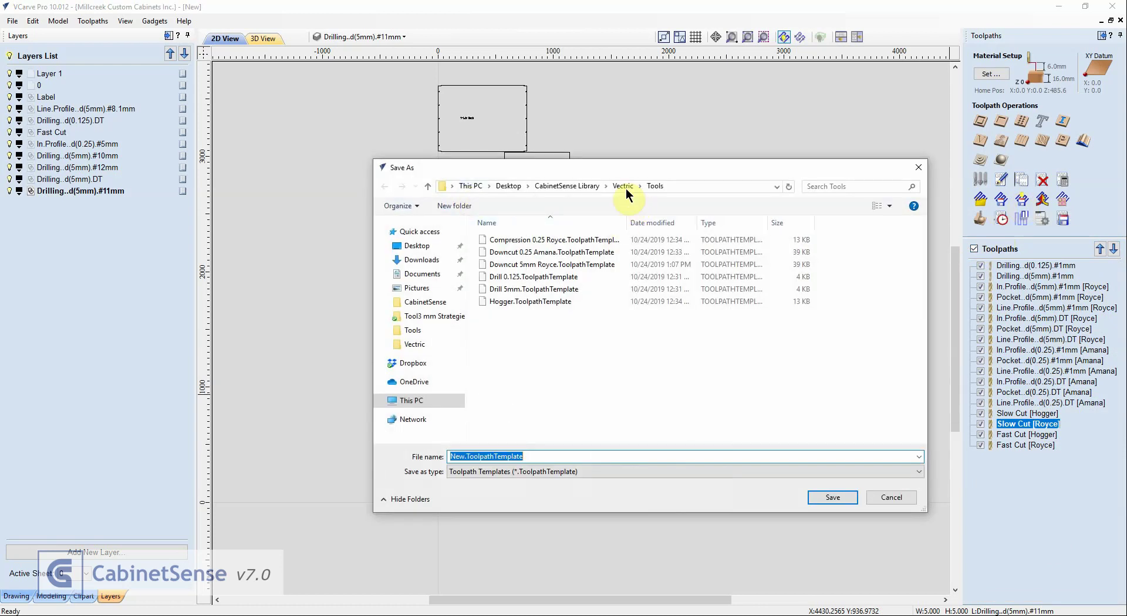
pyautogui.click(623, 186)
pyautogui.rightClick(539, 336)
pyautogui.rightClick(553, 292)
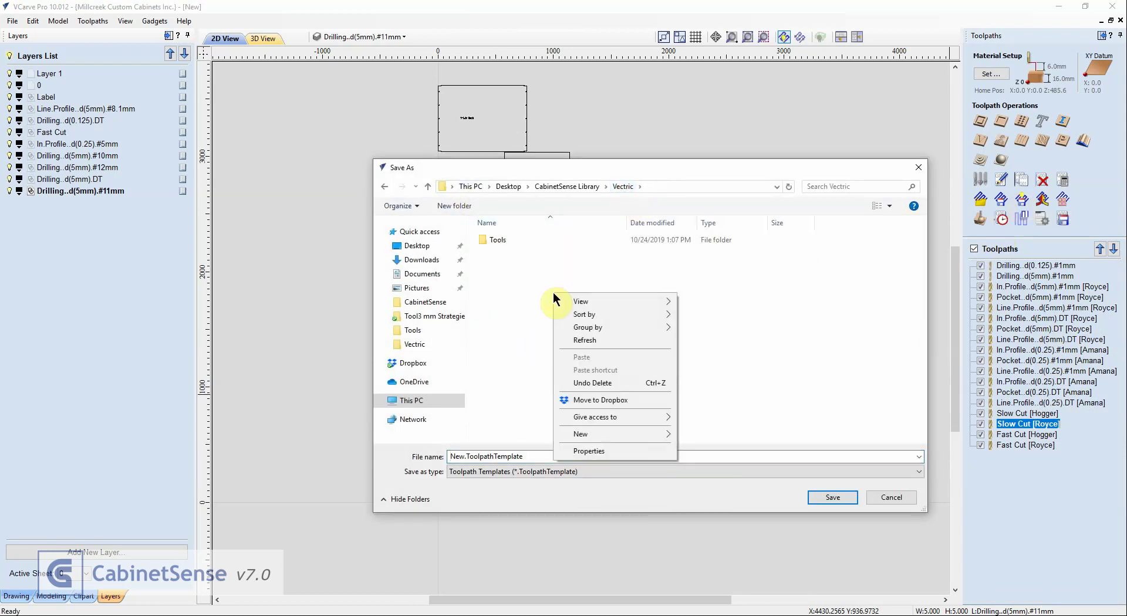
pyautogui.click(583, 433)
pyautogui.click(703, 434)
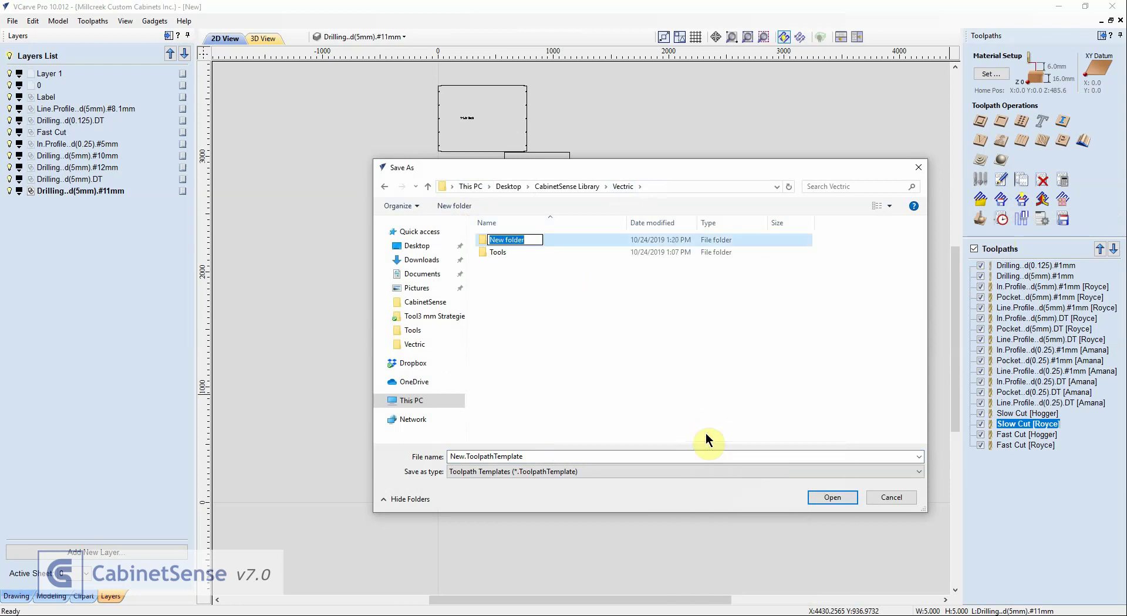
pyautogui.write('Sheet Strategies')
pyautogui.press('Return')
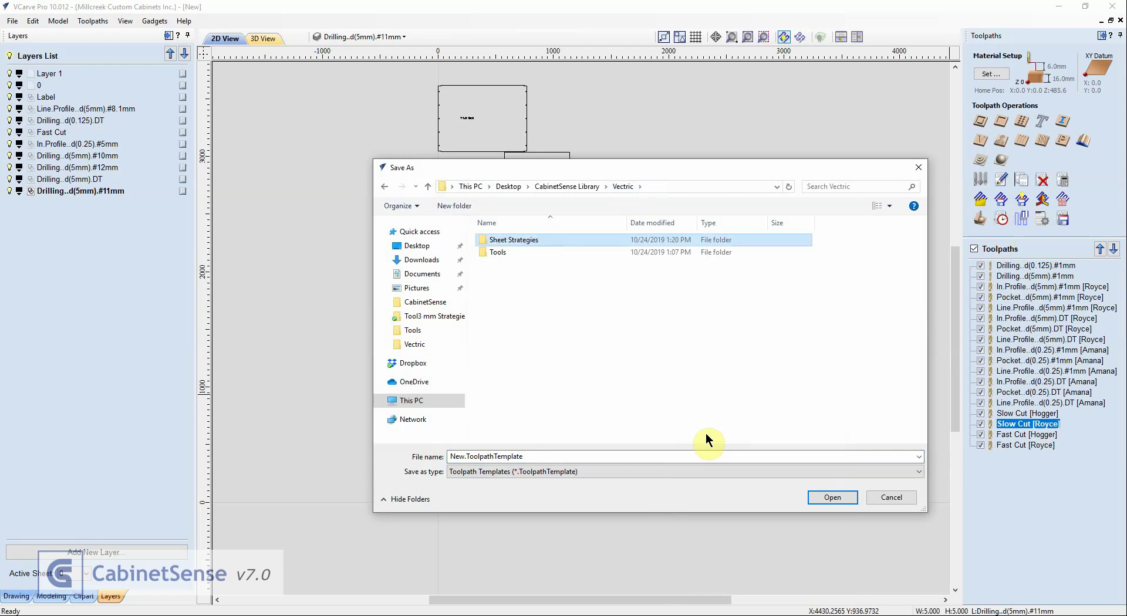
# Save the toolpath template as General in the Sheet Strategies folder.
pyautogui.doubleClick(519, 242)
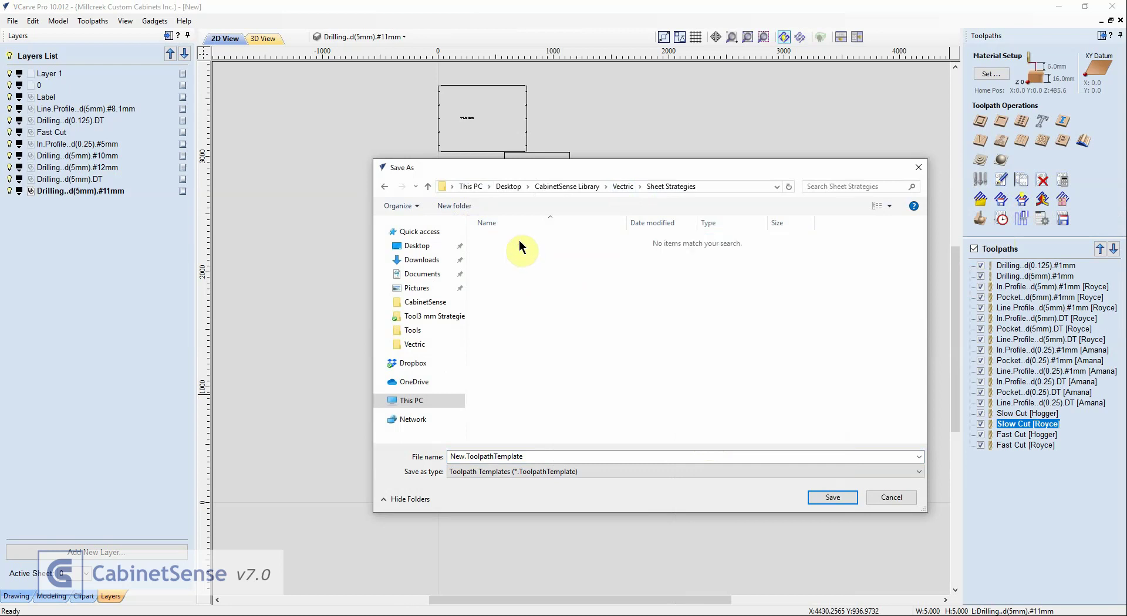
pyautogui.doubleClick(488, 456)
pyautogui.write('General')
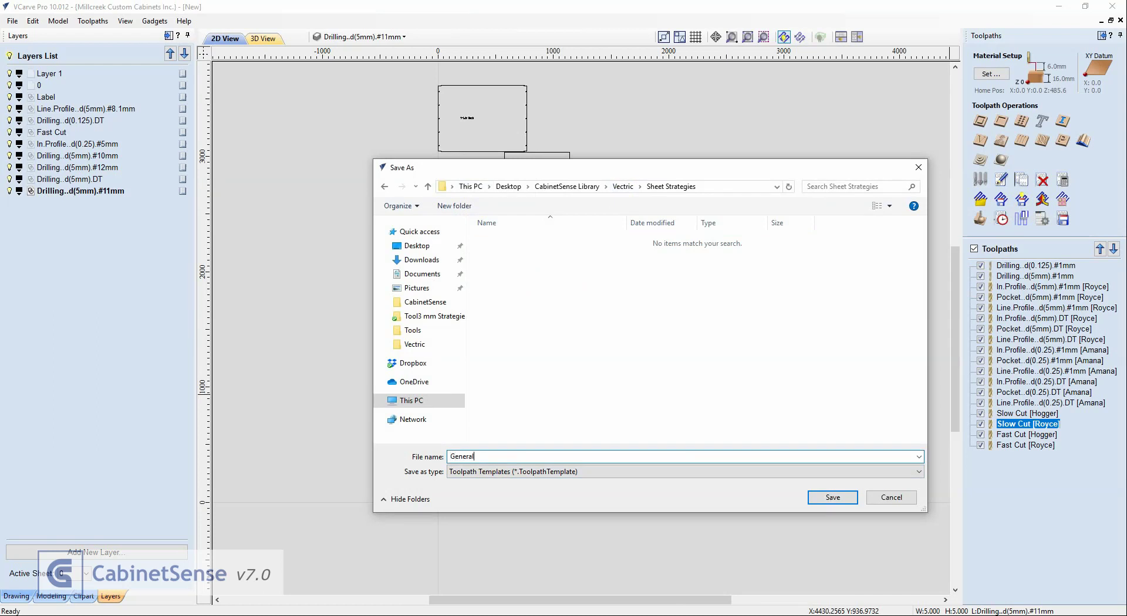
pyautogui.press('Return')
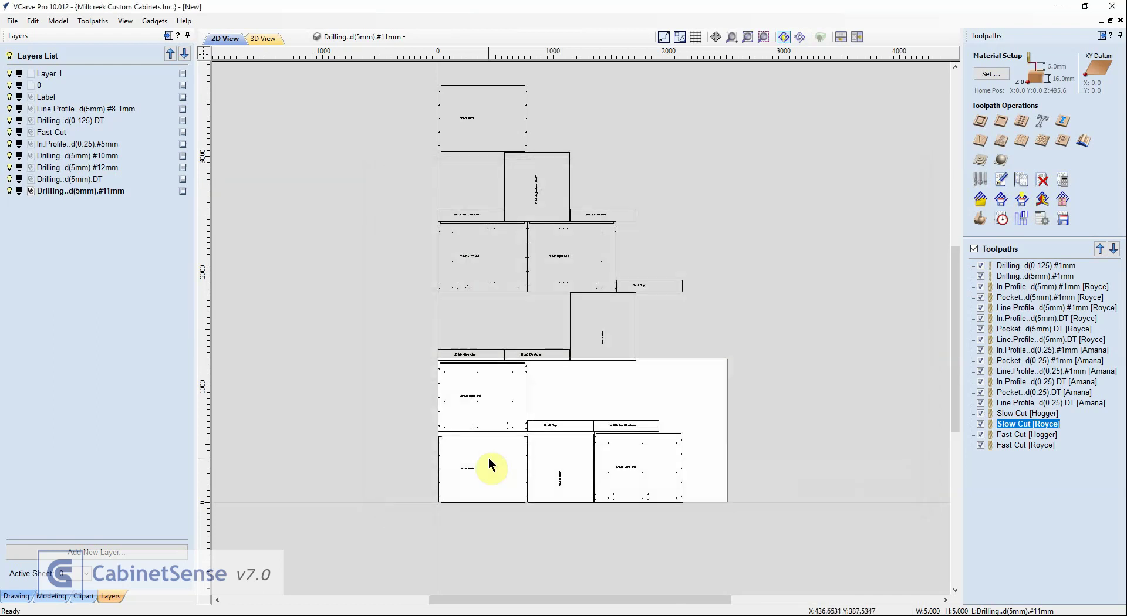
# Clear all toolpaths, then load General.ToolpathTemplate through the CabinetSense Toolpath Checker without missing layers.
pyautogui.rightClick(1001, 277)
pyautogui.moveTo(1020, 408)
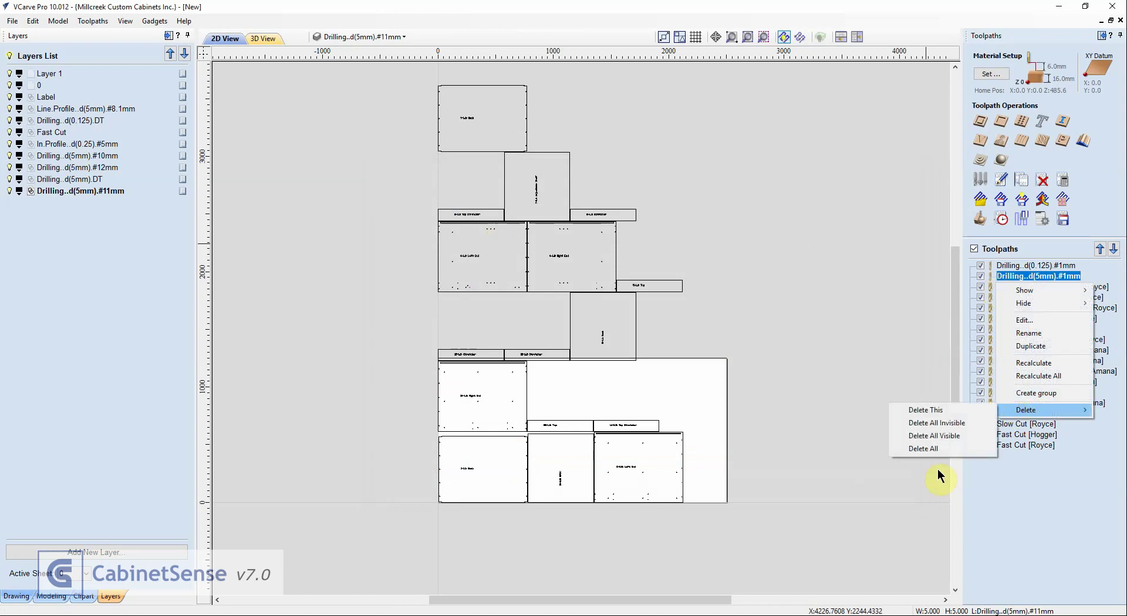
pyautogui.click(927, 450)
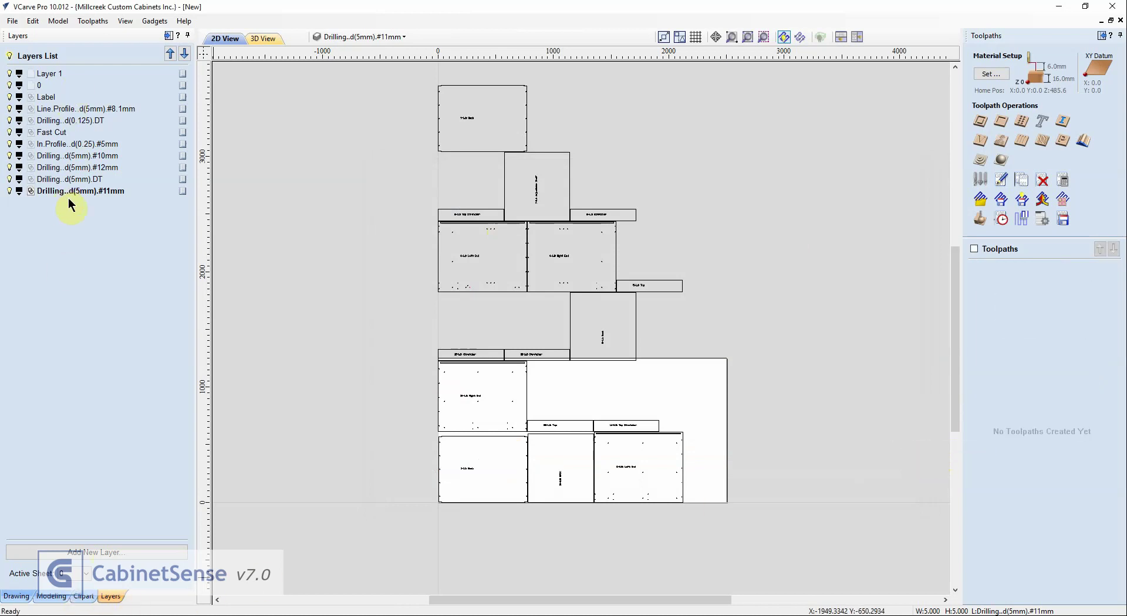
pyautogui.click(155, 22)
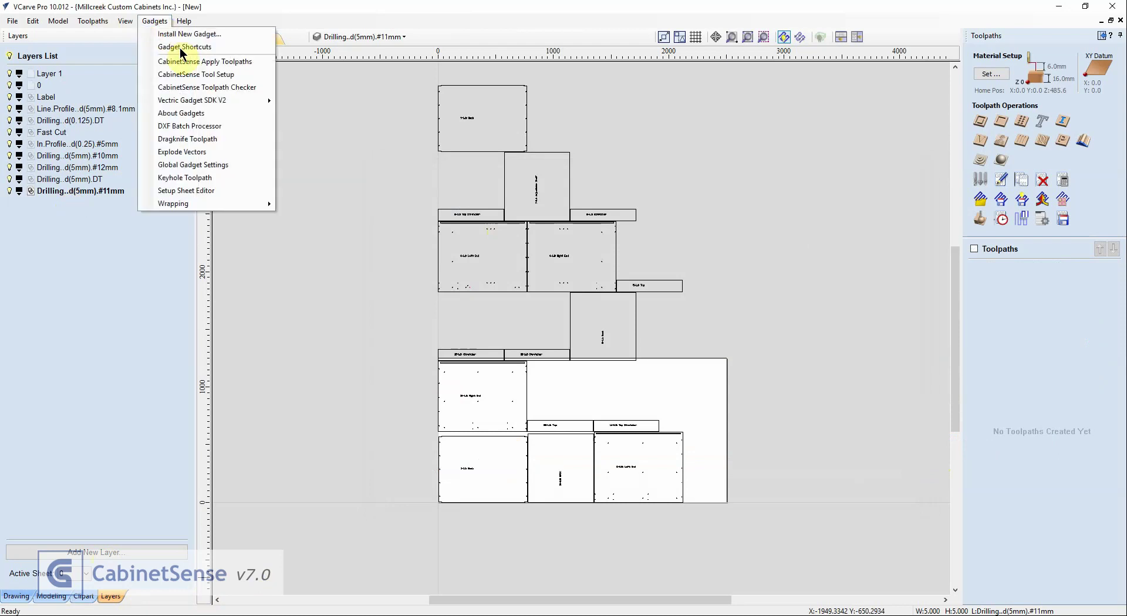
pyautogui.click(205, 91)
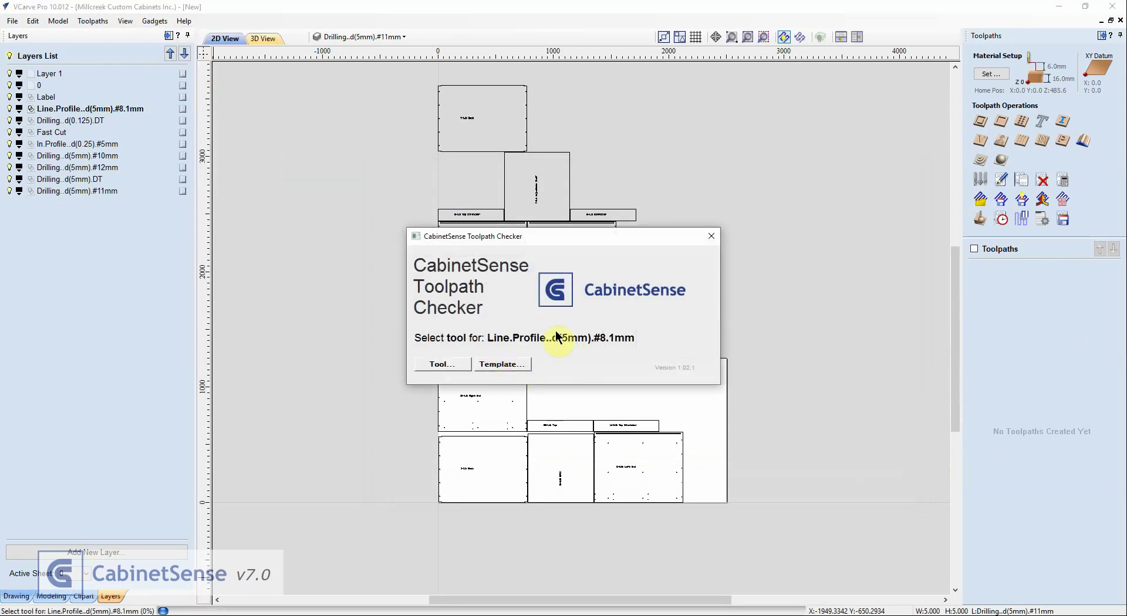
pyautogui.click(495, 369)
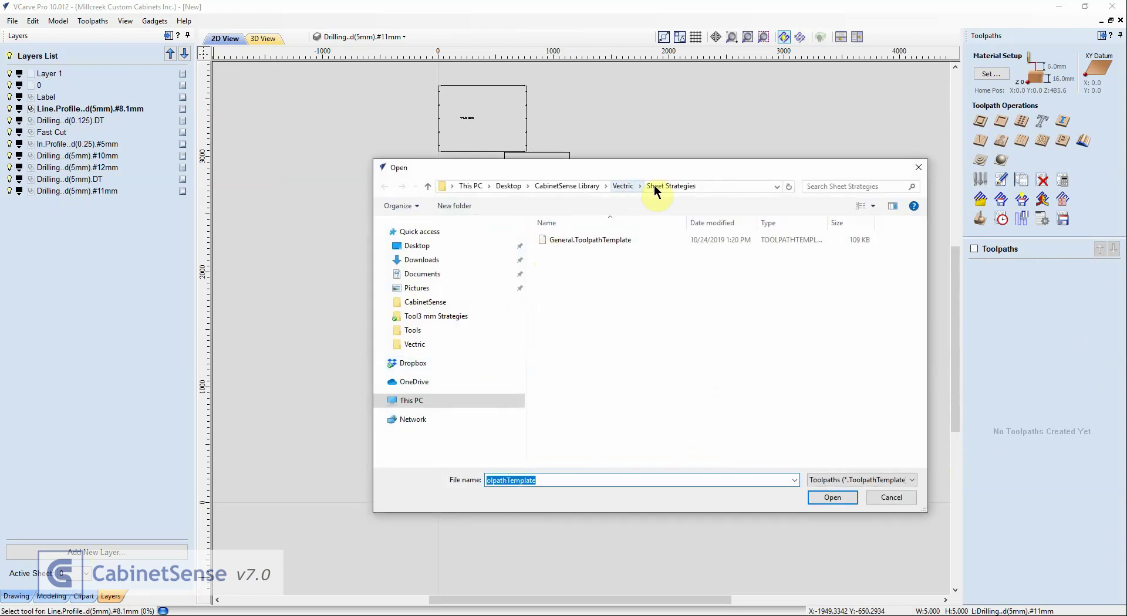
pyautogui.doubleClick(578, 244)
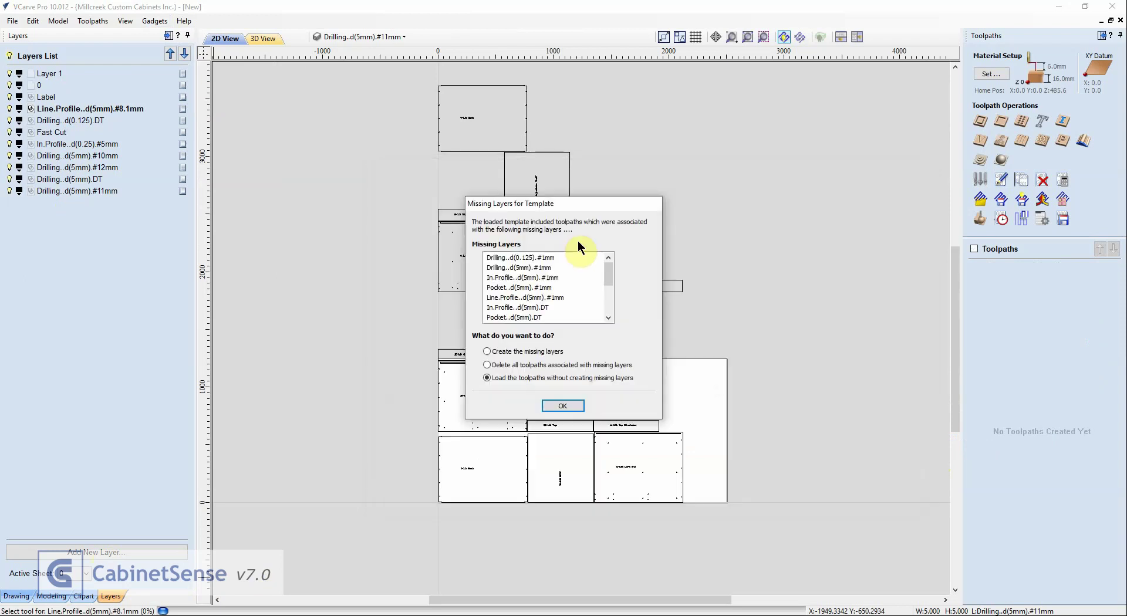
pyautogui.click(562, 408)
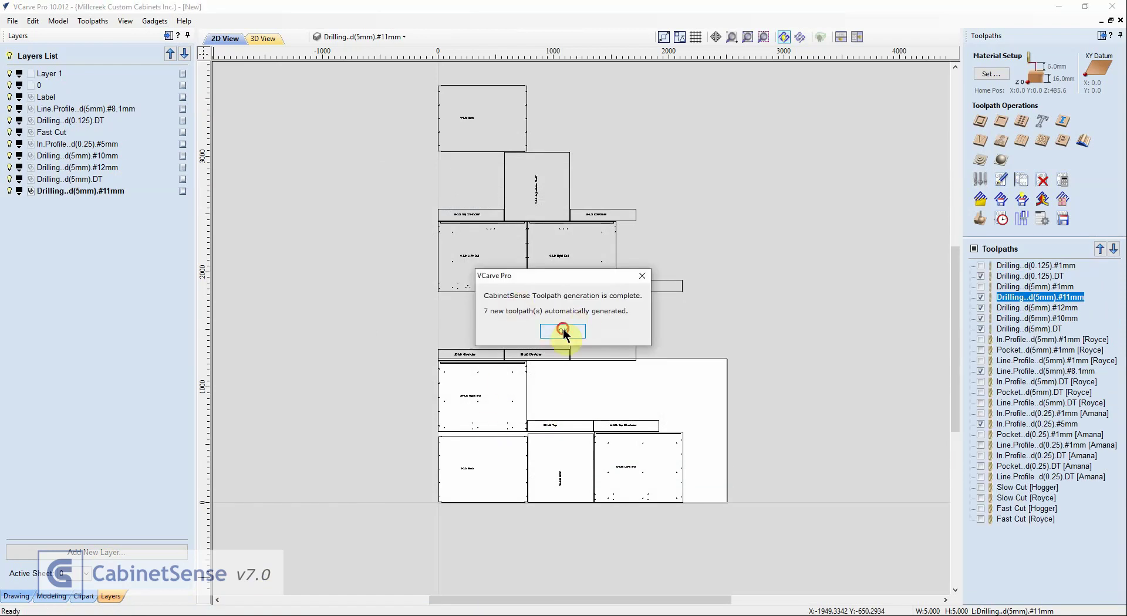
# Rerun the CabinetSense Toolpath Checker to confirm all required toolpaths are present.
pyautogui.click(562, 331)
pyautogui.click(154, 21)
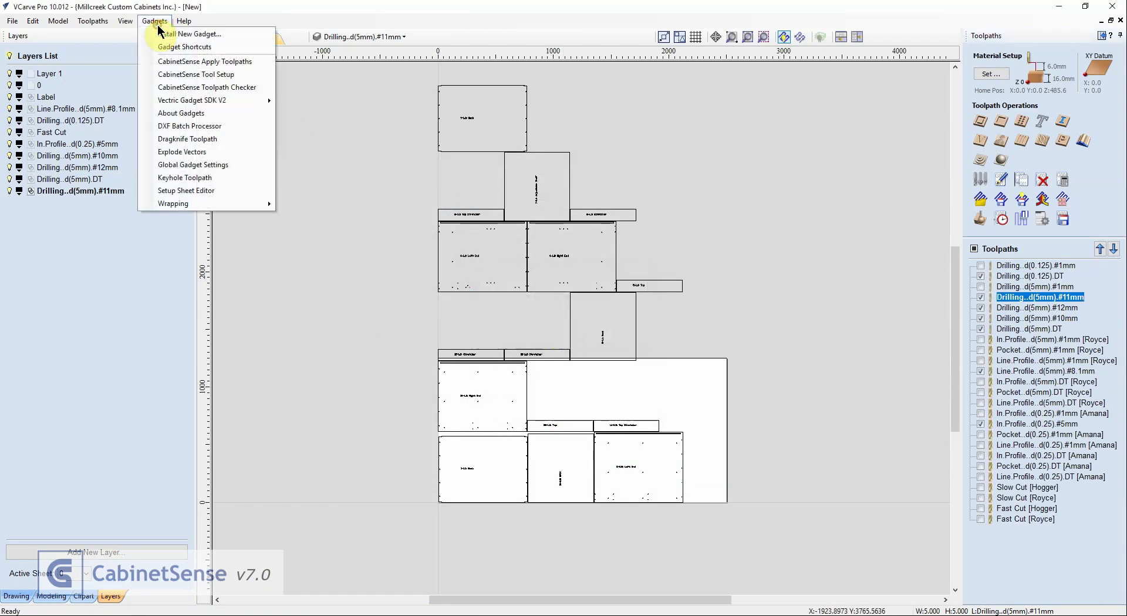
pyautogui.click(202, 87)
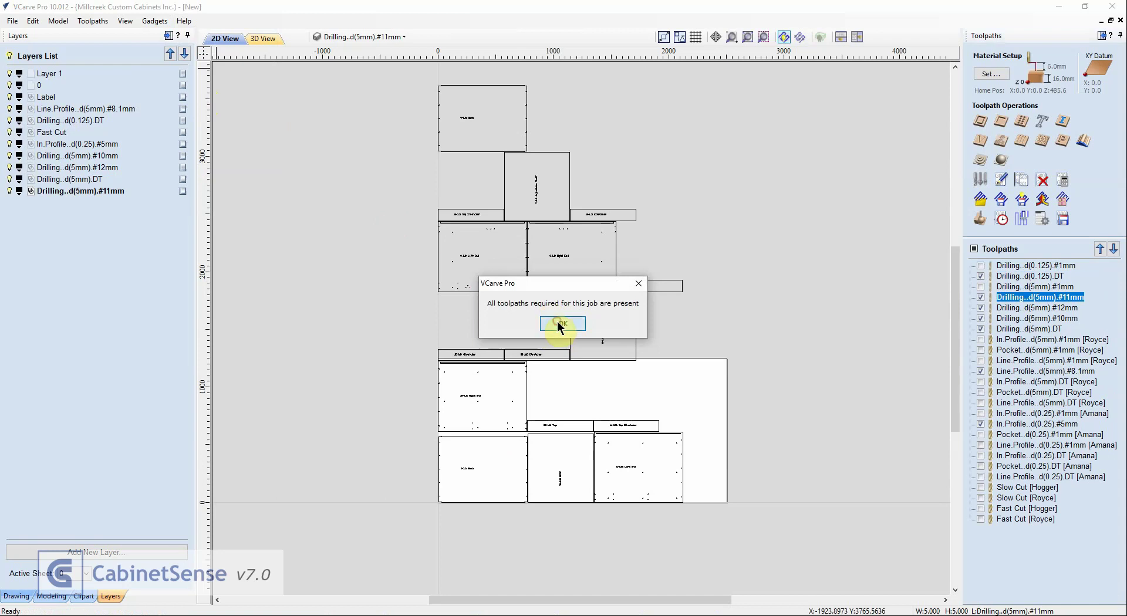
pyautogui.click(556, 327)
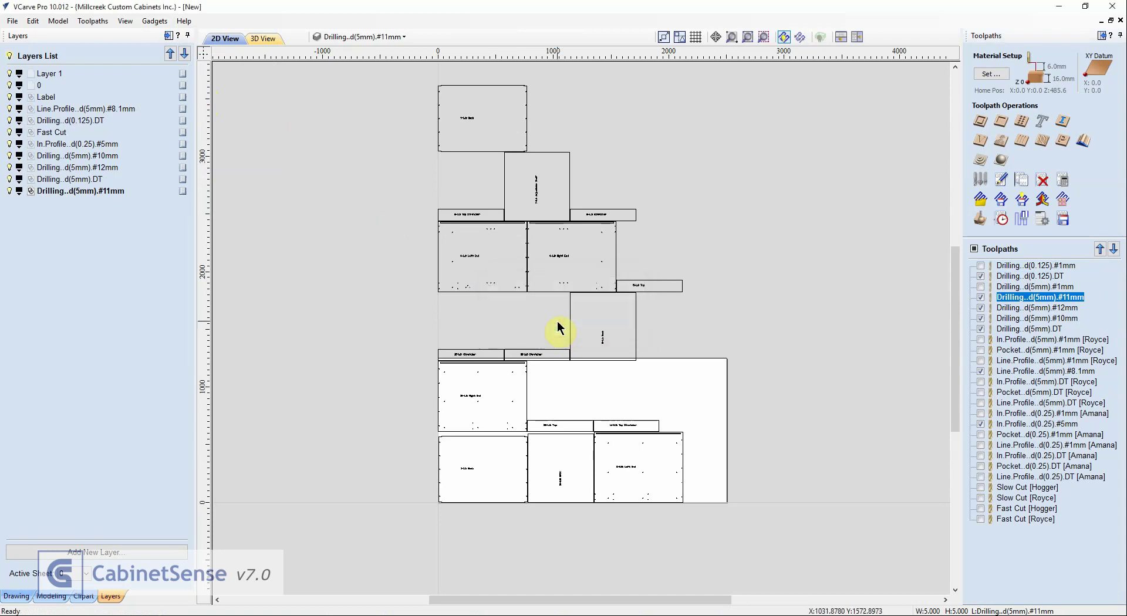
# Recalculate all toolpaths, accepting warnings about 16.5 mm cuts through 16.0 mm material.
pyautogui.click(1064, 181)
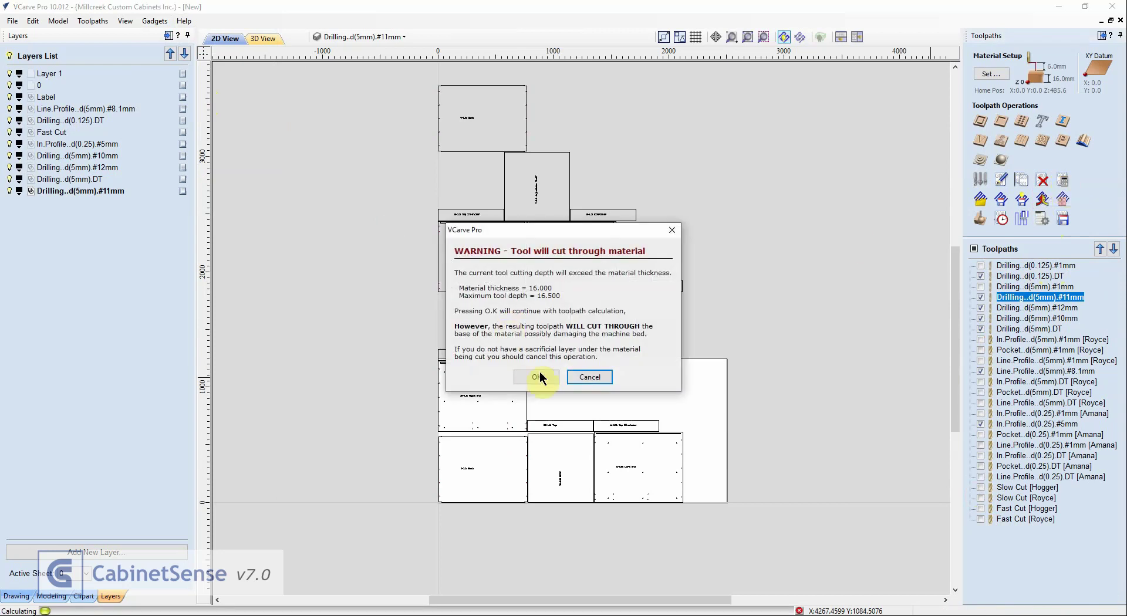
pyautogui.click(539, 376)
pyautogui.click(541, 377)
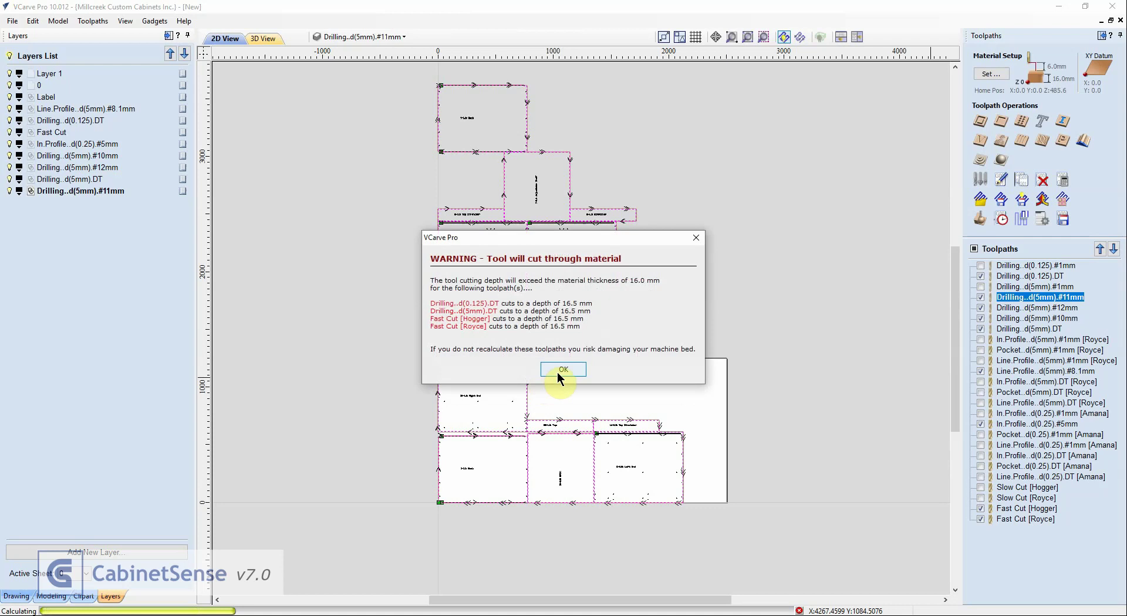
pyautogui.click(559, 372)
pyautogui.click(561, 396)
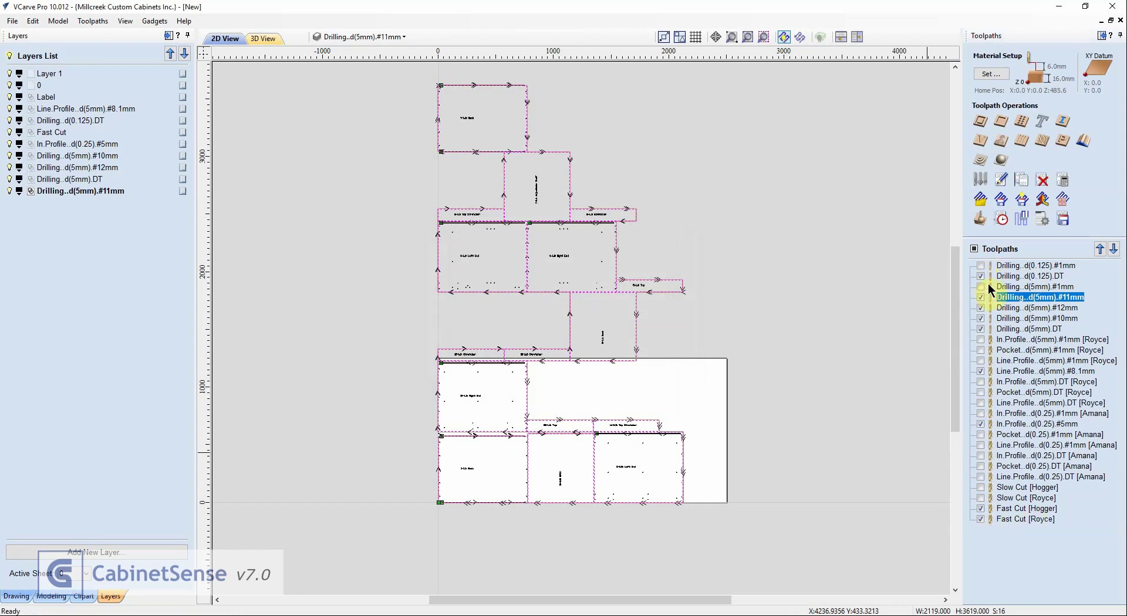
# Delete all invisible toolpaths, keeping nine, and drag-select every part in the layout.
pyautogui.moveTo(1024, 301)
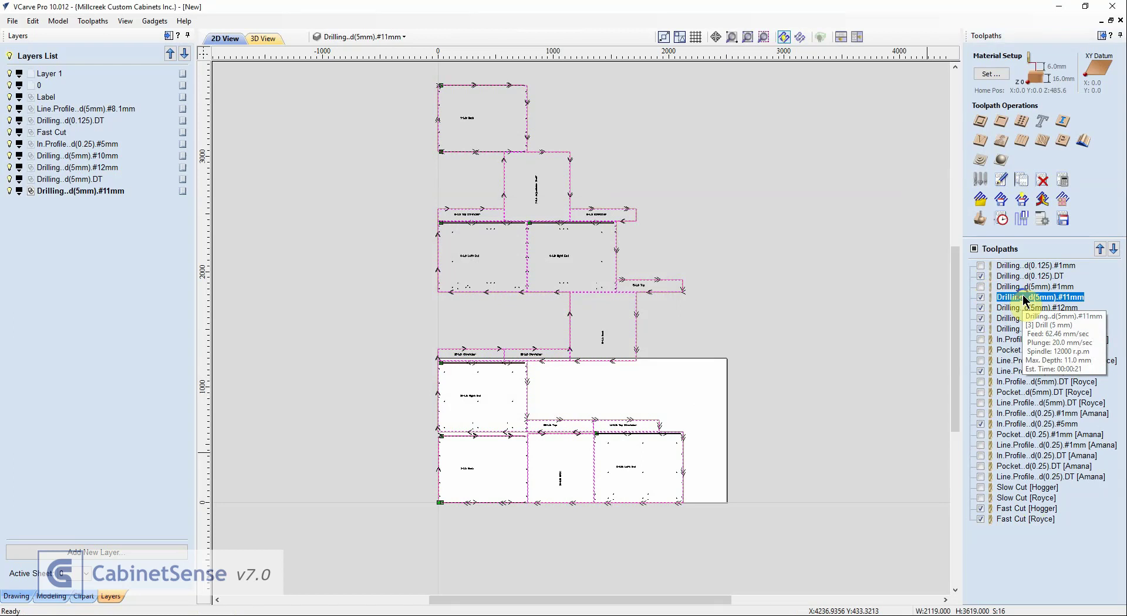
pyautogui.rightClick(1024, 300)
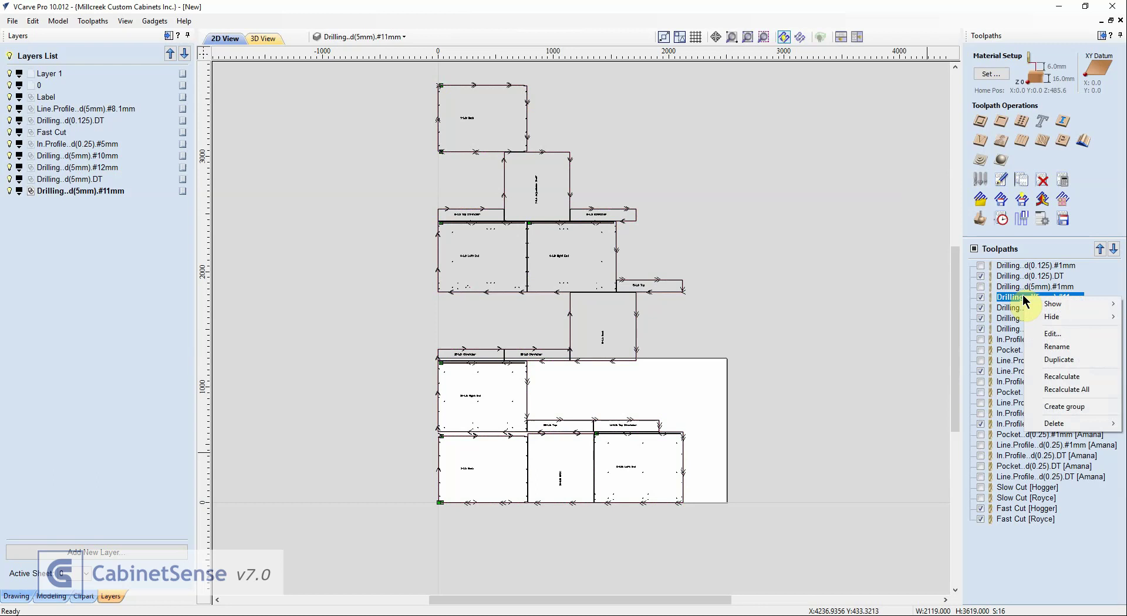
pyautogui.moveTo(1034, 424)
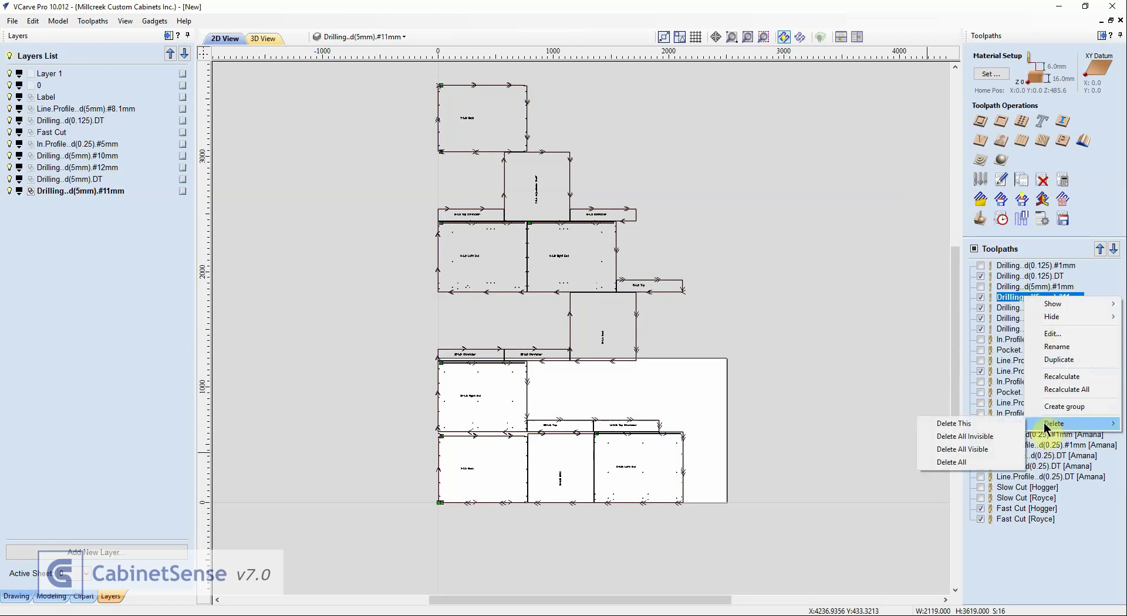
pyautogui.click(990, 440)
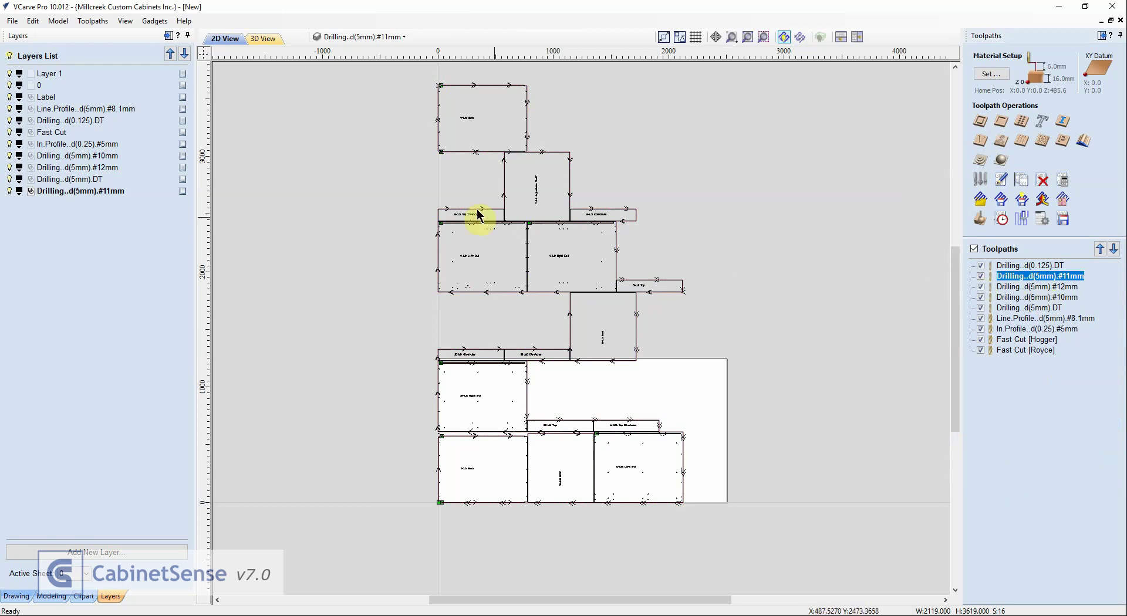
pyautogui.moveTo(396, 71)
pyautogui.mouseDown()
pyautogui.moveTo(467, 276)
pyautogui.moveTo(801, 541)
pyautogui.mouseUp()
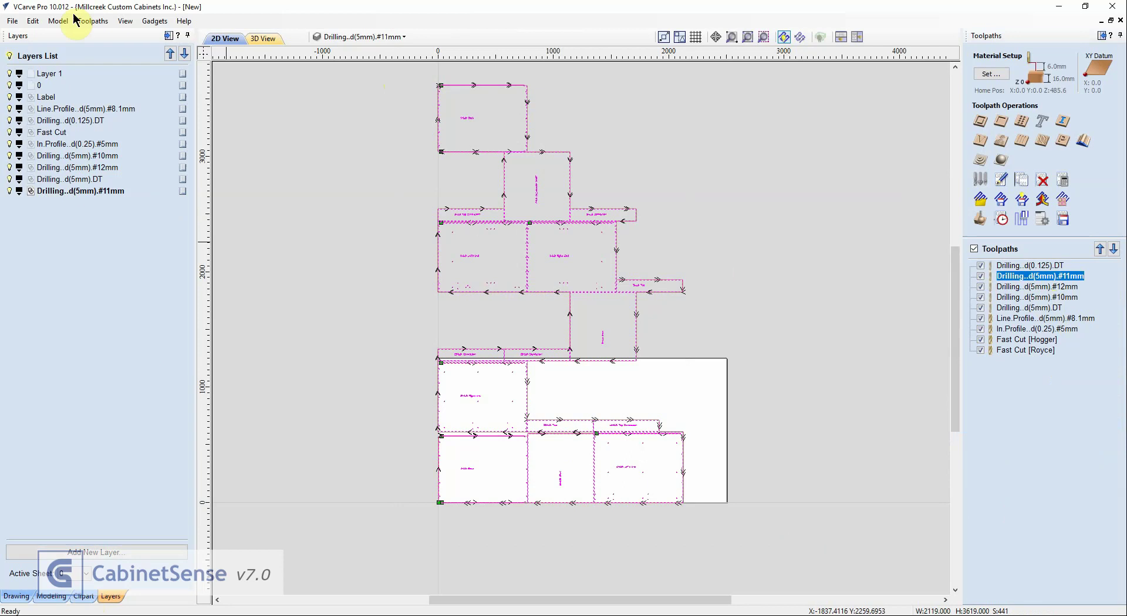
# Nest the selected parts with Nest Parts, previewing and accepting the Sheet 1 and Sheet 2 layout.
pyautogui.click(16, 596)
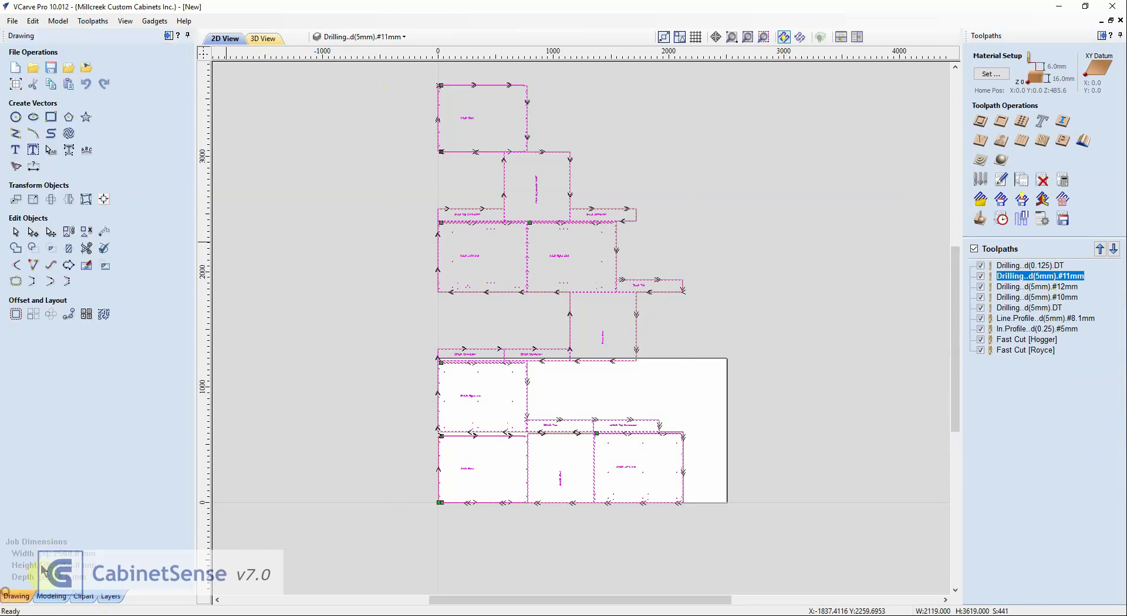
pyautogui.click(104, 314)
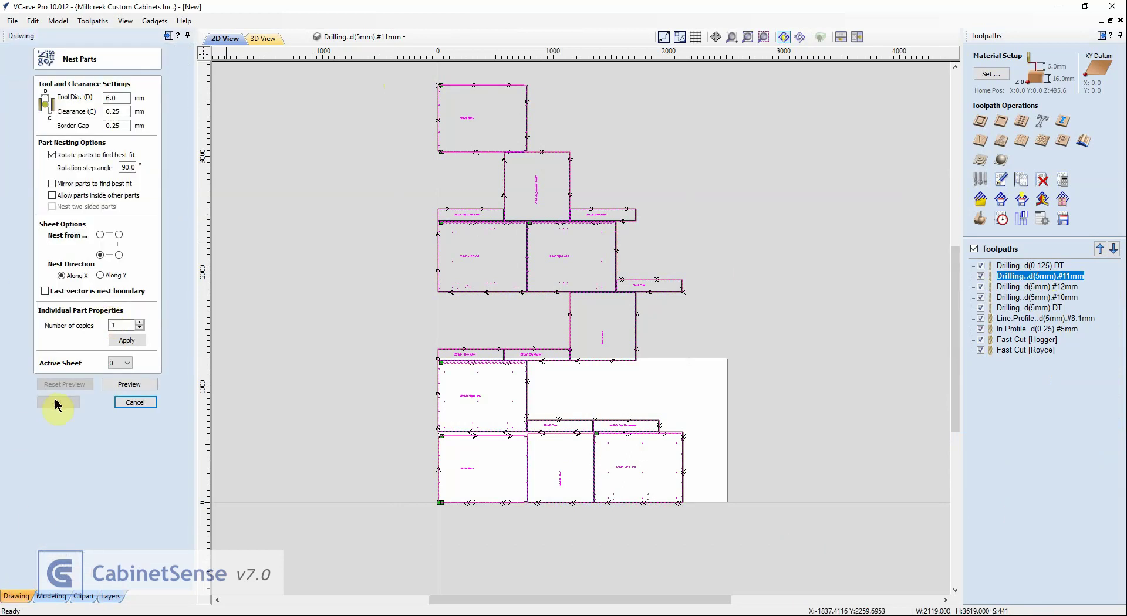
pyautogui.click(116, 388)
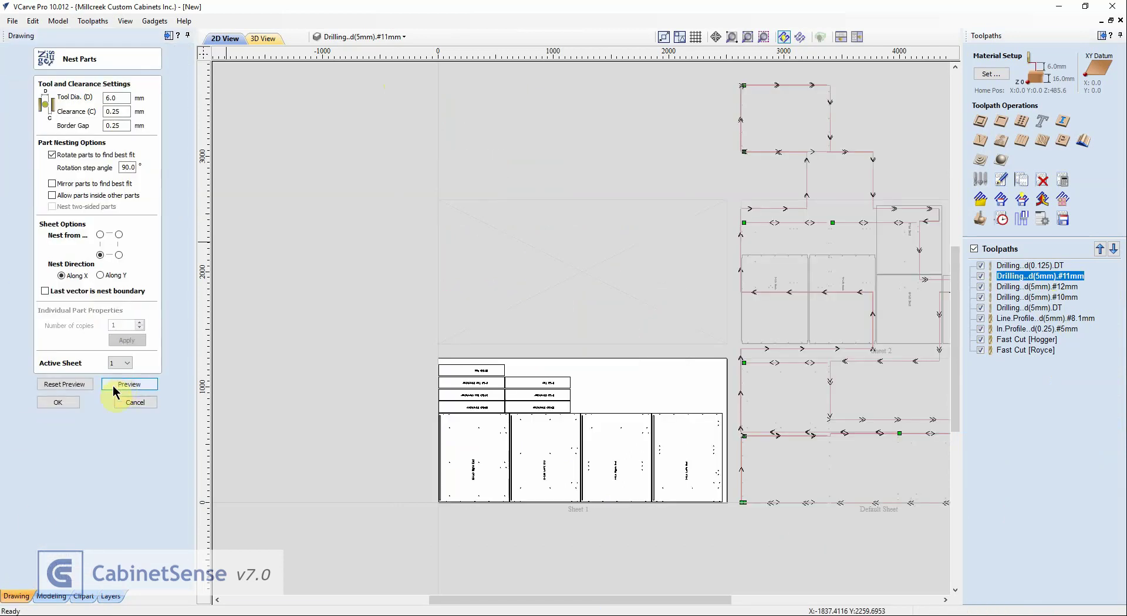
pyautogui.click(58, 402)
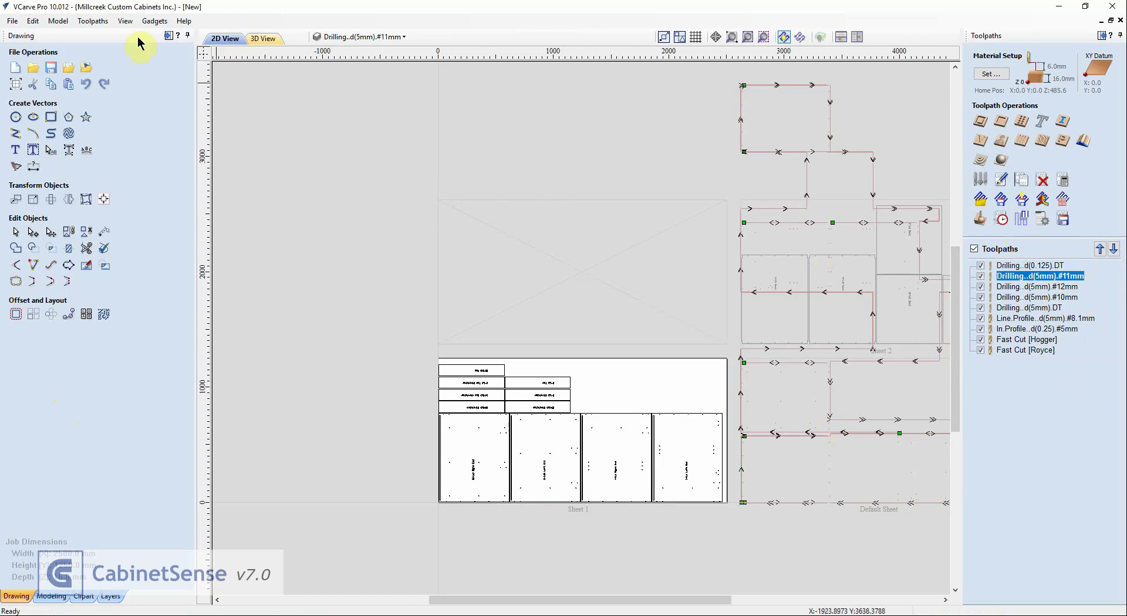
# Generate S1- and S2- toolpaths for both sheets with CabinetSense Apply Toolpaths, accepting cut-through warnings.
pyautogui.click(155, 22)
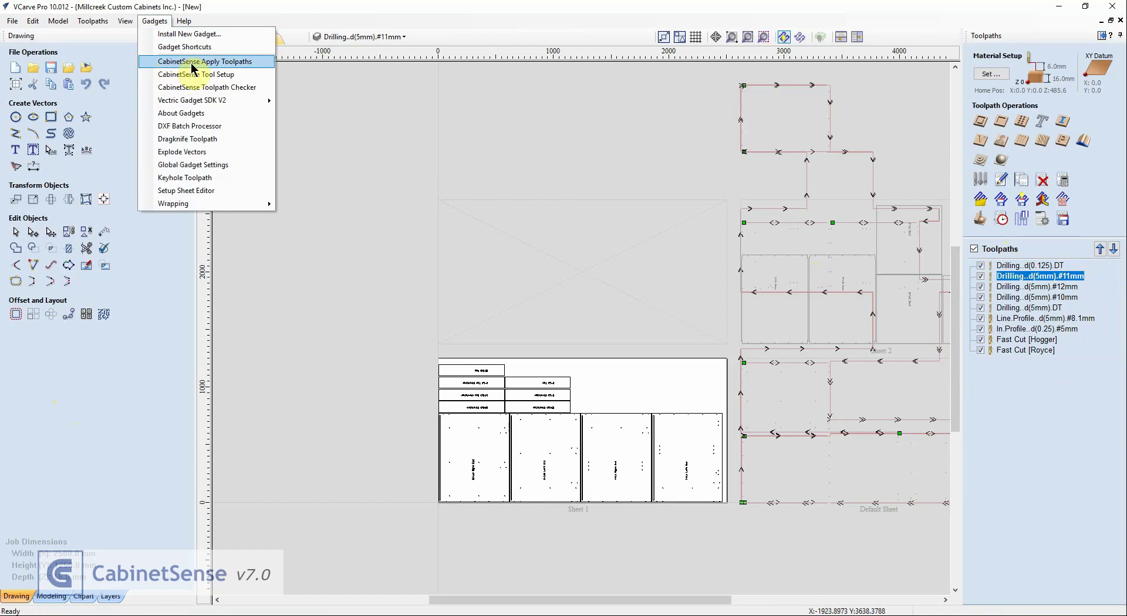
pyautogui.click(192, 63)
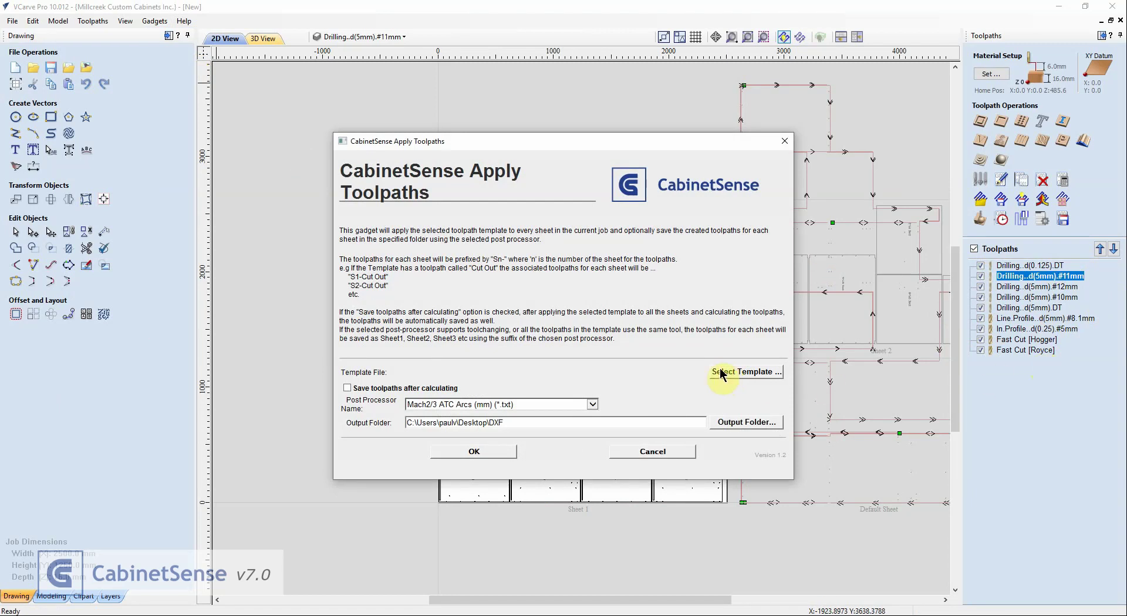
pyautogui.click(463, 453)
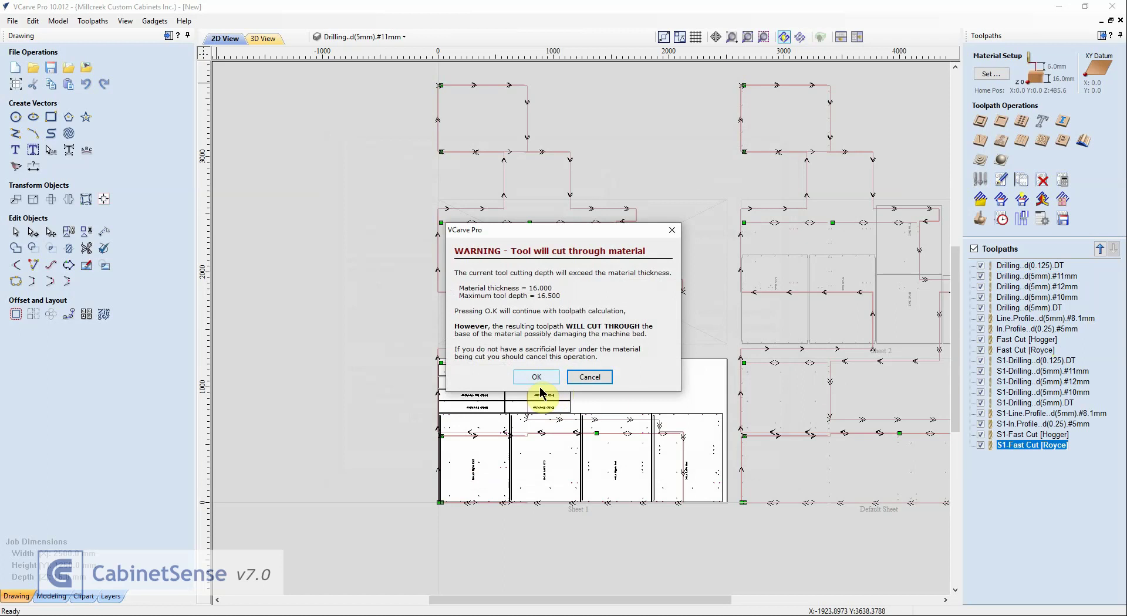
pyautogui.click(537, 378)
pyautogui.click(541, 380)
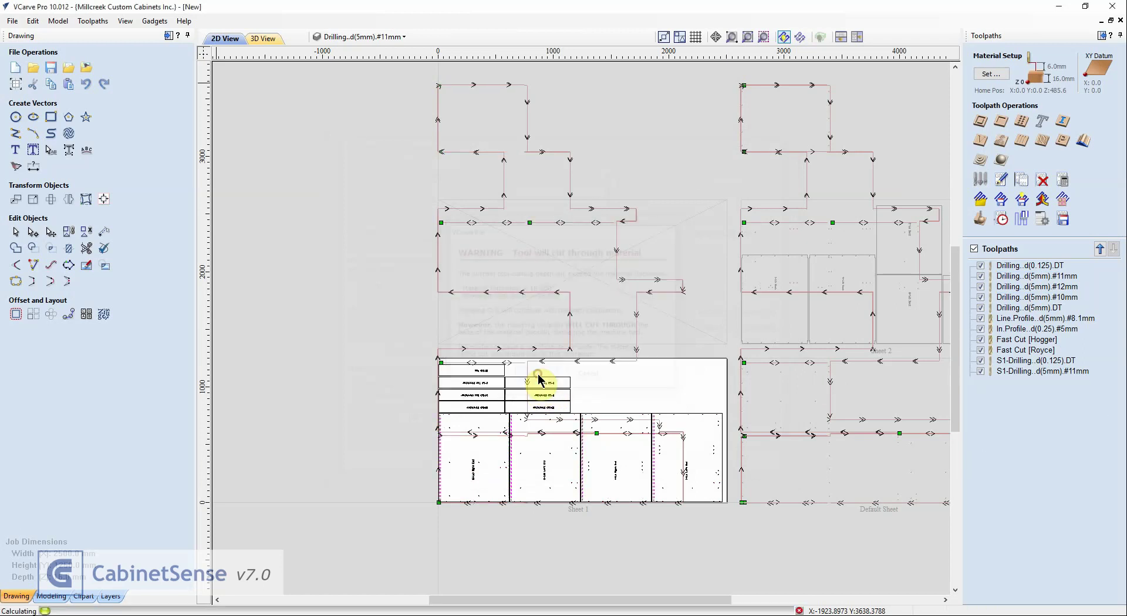
pyautogui.click(540, 378)
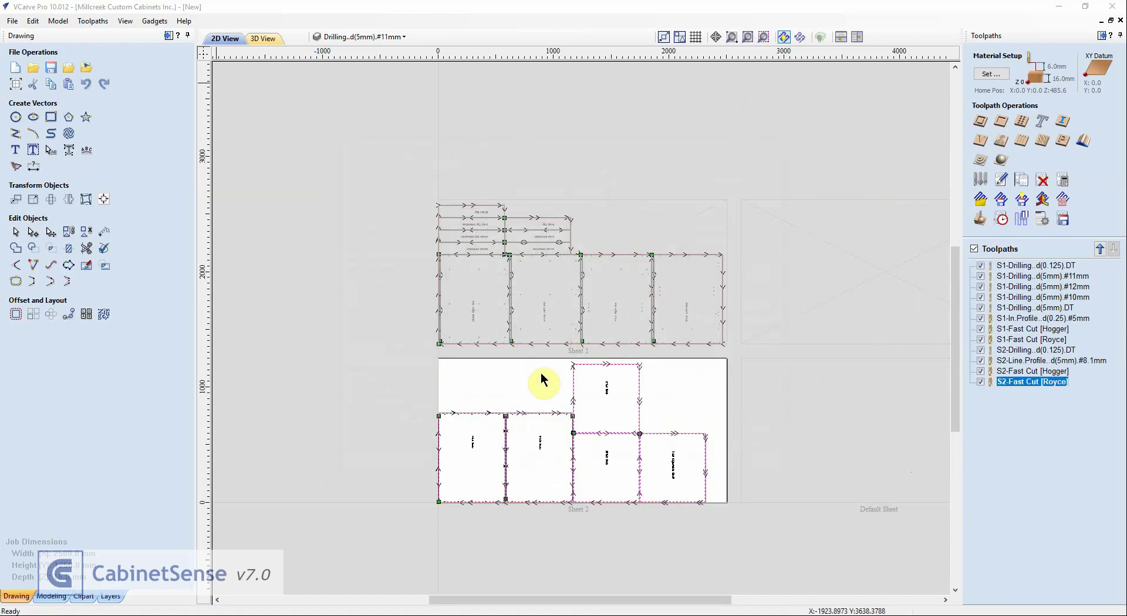
pyautogui.click(551, 432)
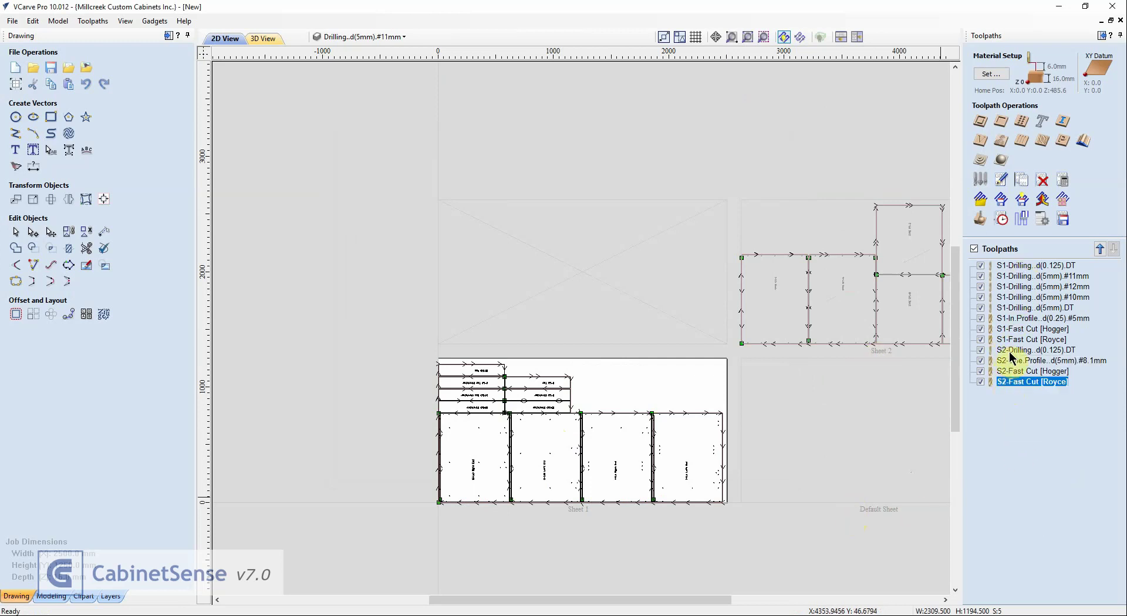
pyautogui.moveTo(1011, 355)
pyautogui.moveTo(1012, 385)
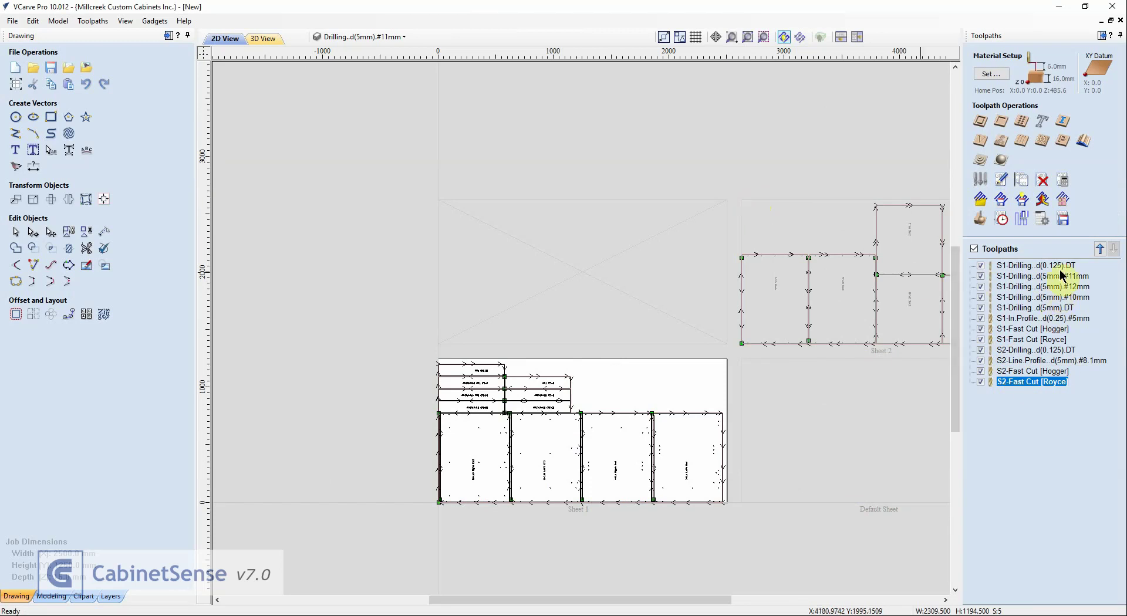
pyautogui.moveTo(1059, 265)
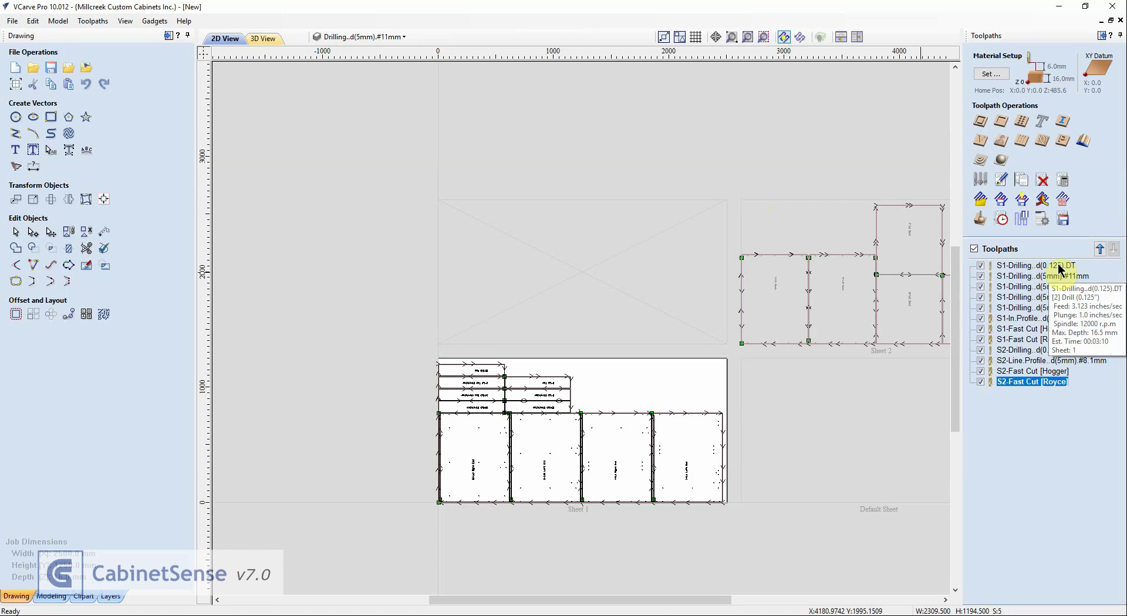
pyautogui.scroll(1, 567, 328)
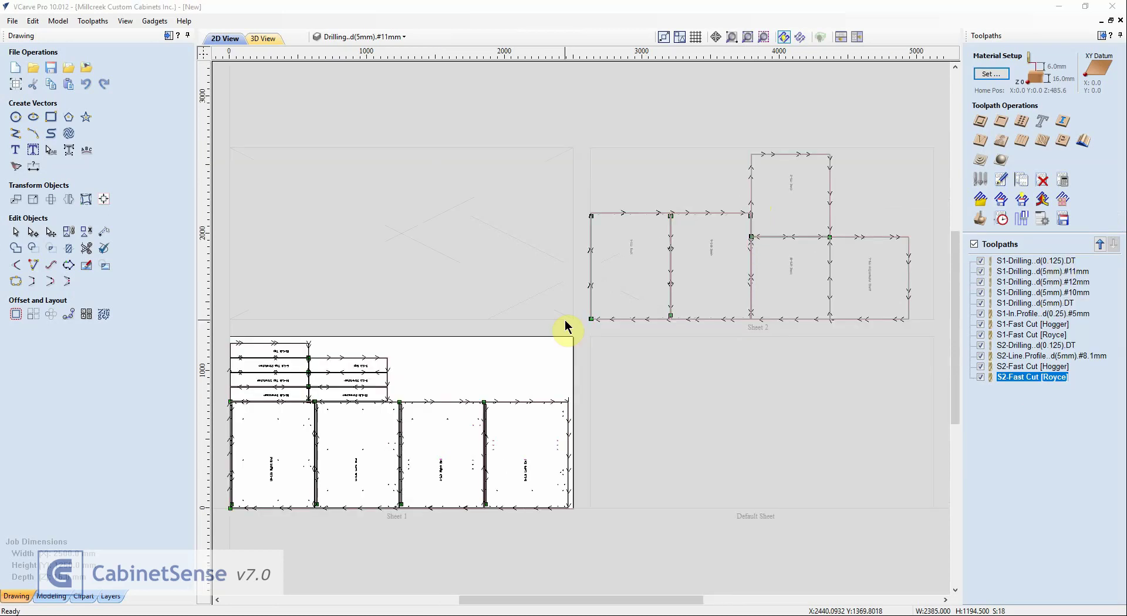